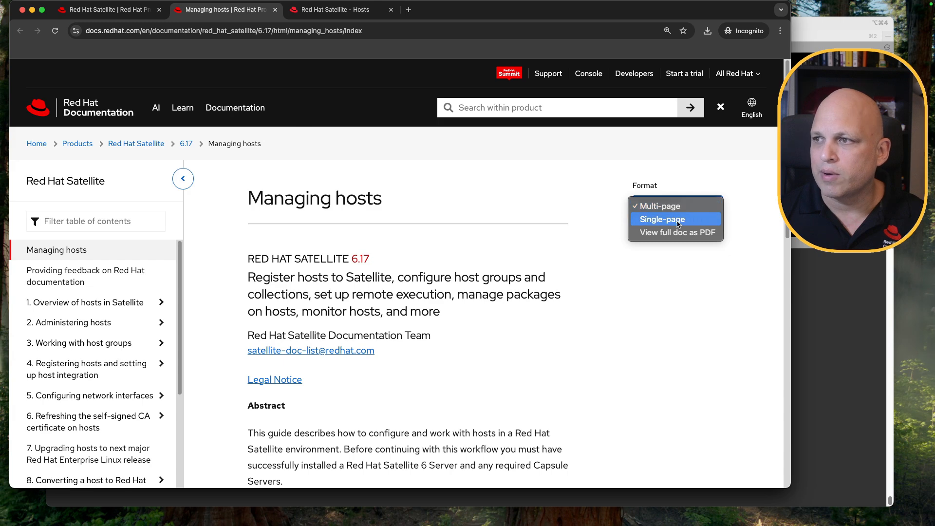
Open the single-page Managing hosts guide at the 'Configuring Tracer on a host' section by filtering its contents for trace, and read the procedure
left_click(675, 220)
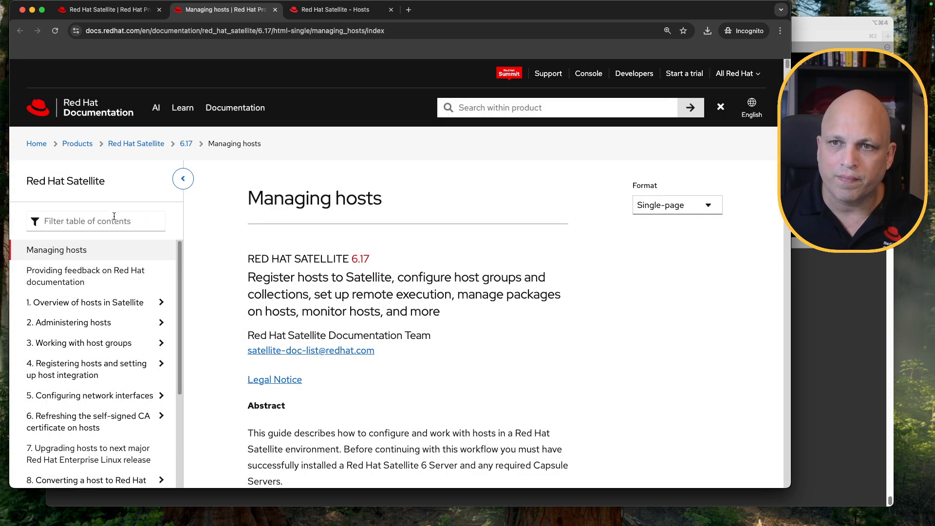
left_click(114, 217)
type("trace")
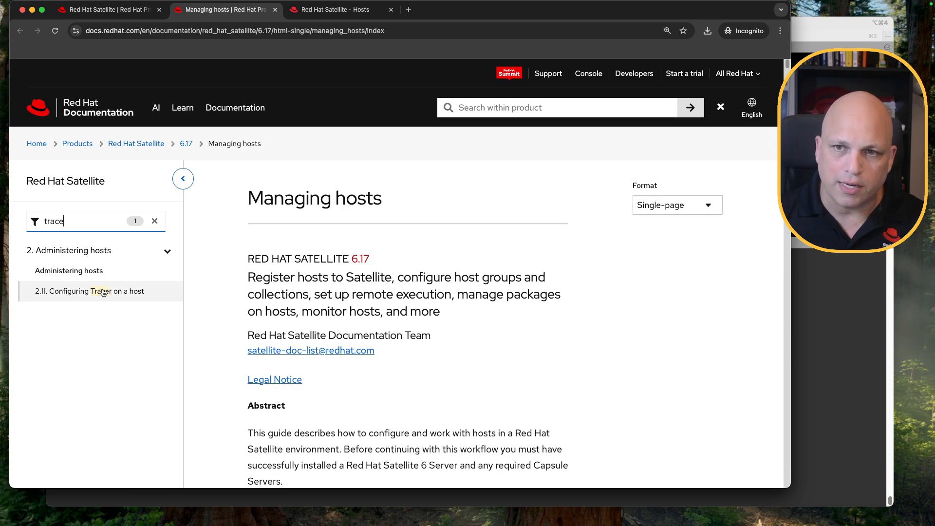
left_click(103, 292)
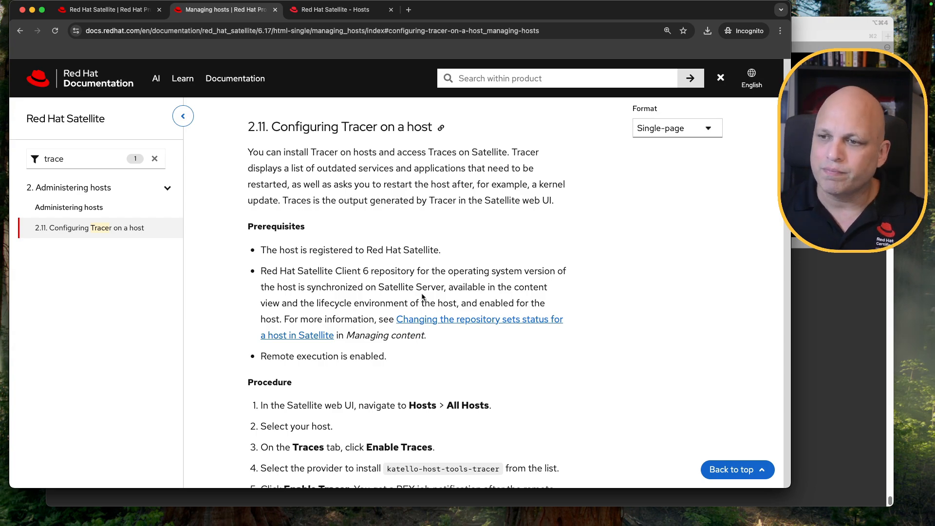
scroll(422, 296, "down", 5)
scroll(422, 293, "down", 3)
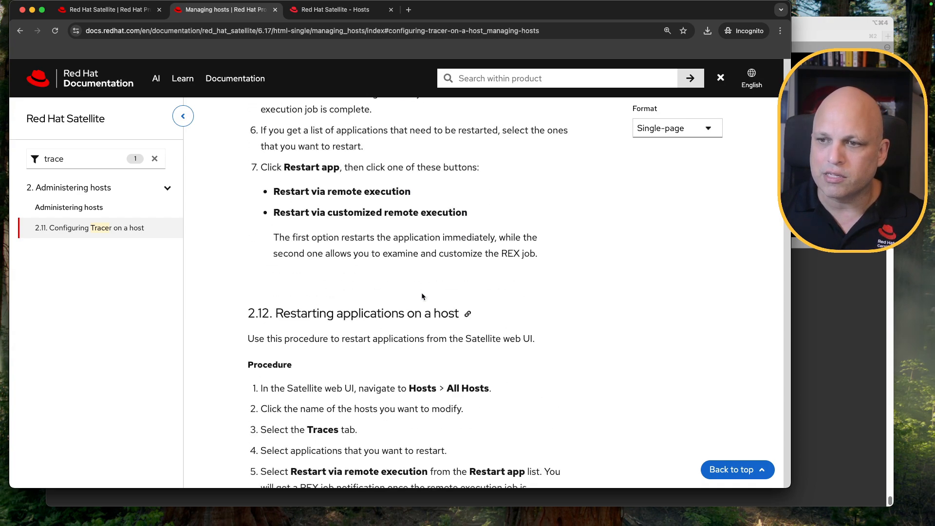
scroll(422, 292, "up", 8)
scroll(422, 292, "down", 3)
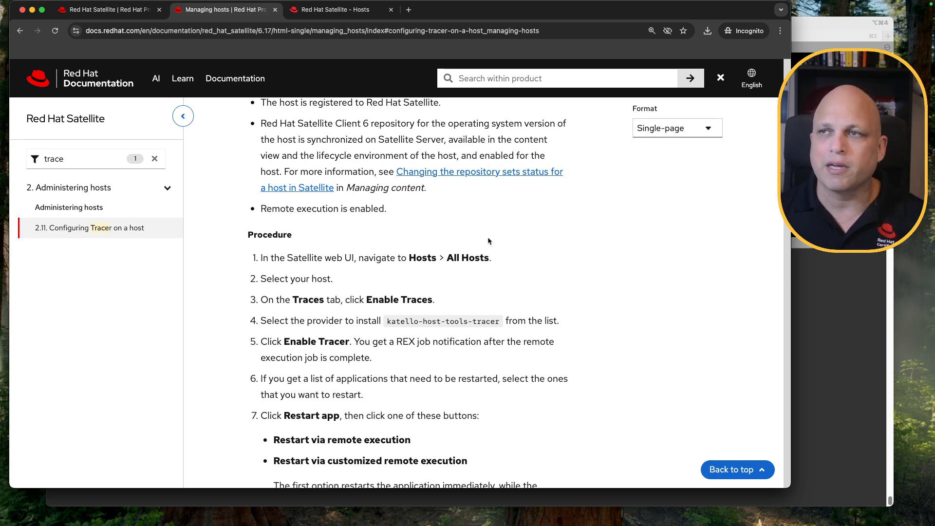
Open the hosts sat02-node01-rhel8.king.lab and sat02-node02-rhel9.king.lab from the Satellite Hosts list in new tabs
left_click(350, 12)
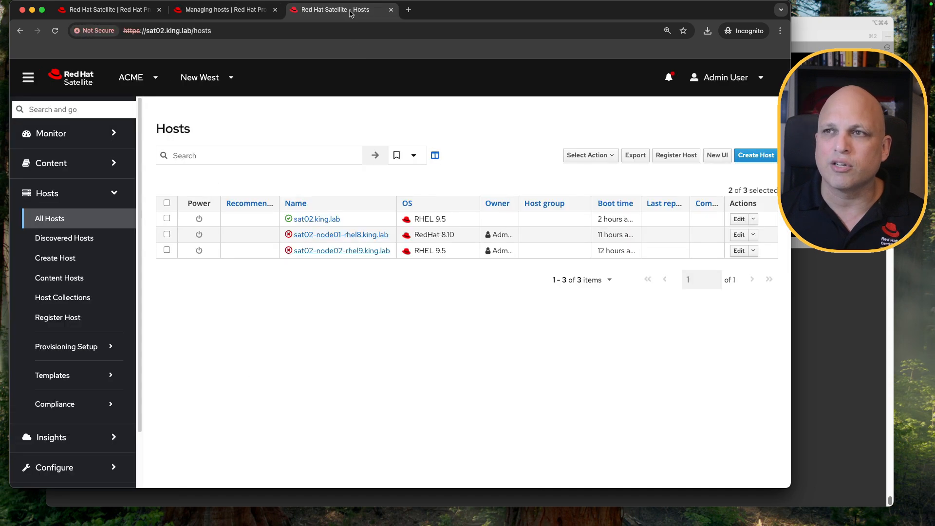
left_click(335, 235, "super")
left_click(334, 251, "super")
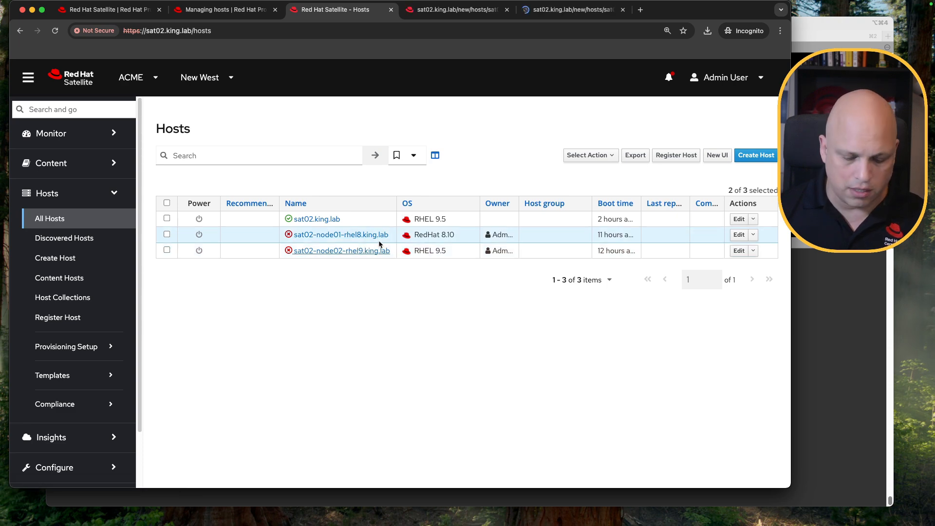
Review the overview pages of both node hosts at a larger browser zoom
key("super+equal")
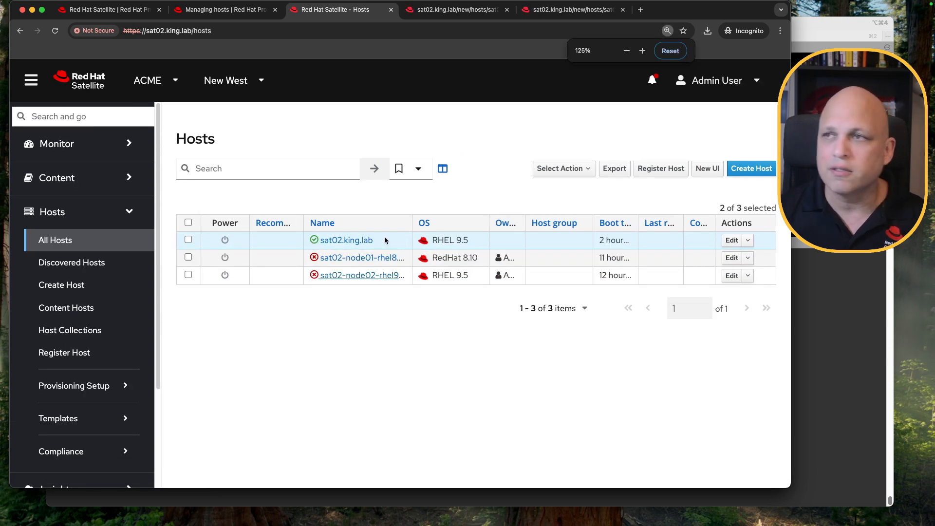
key("super+4")
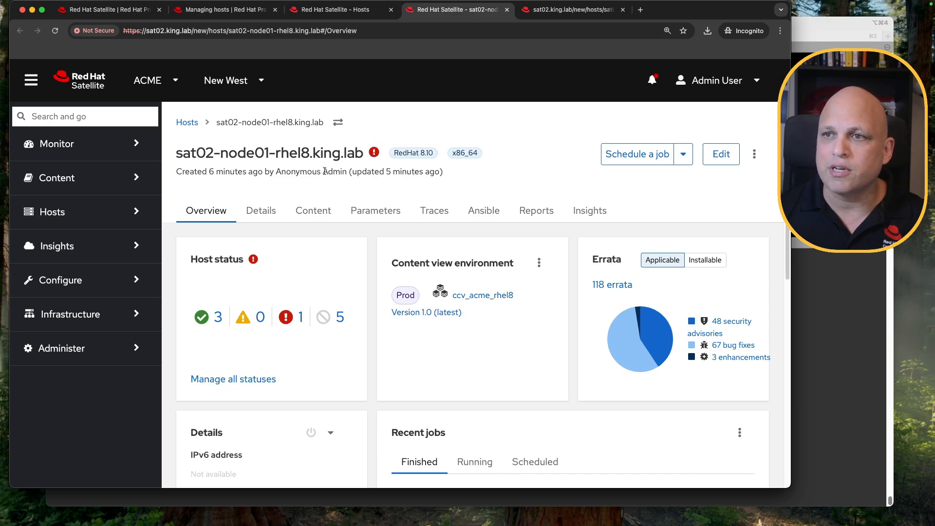
left_click(575, 11)
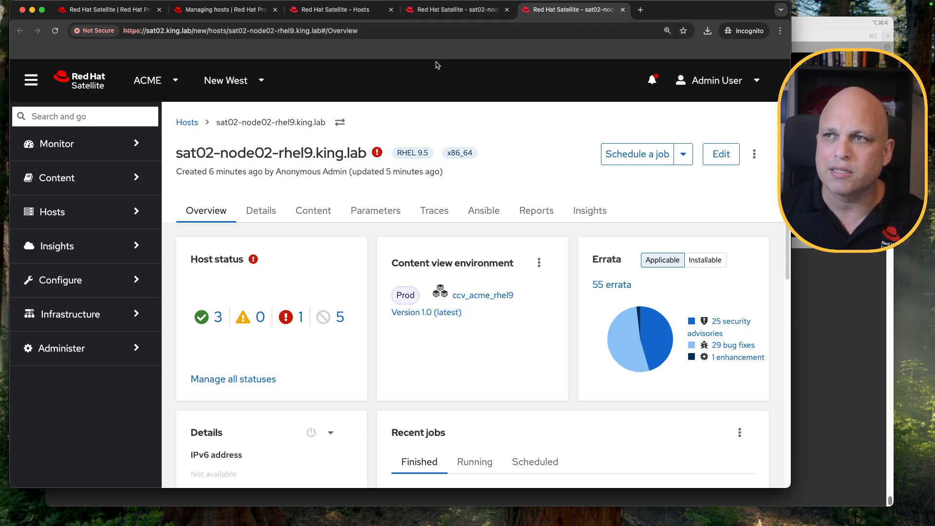
left_click(455, 12)
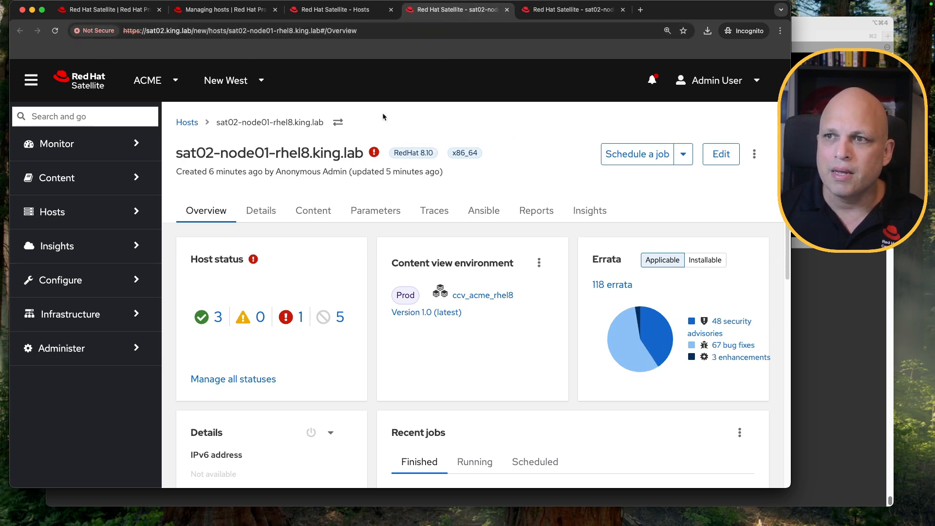
Collapse the navigation and check the node01 host's Traces tab, then its installable errata list
left_click(31, 80)
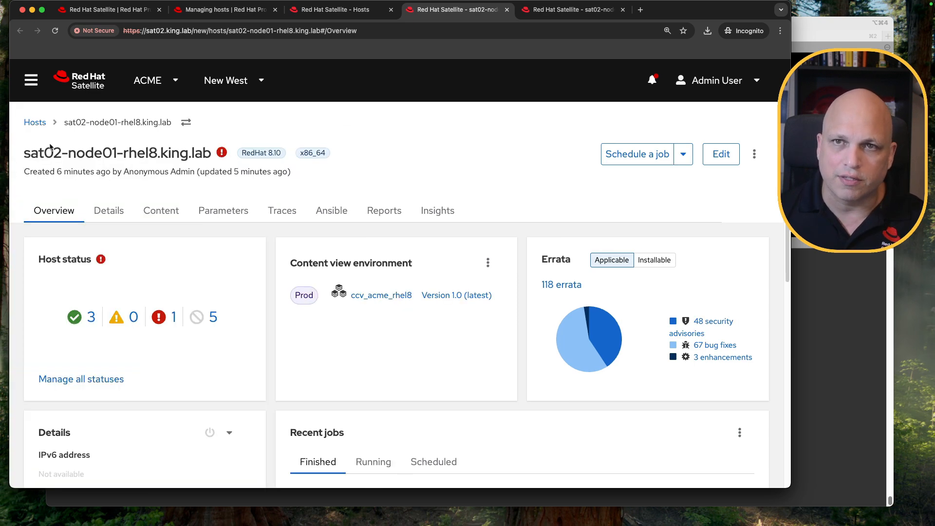
left_click(282, 216)
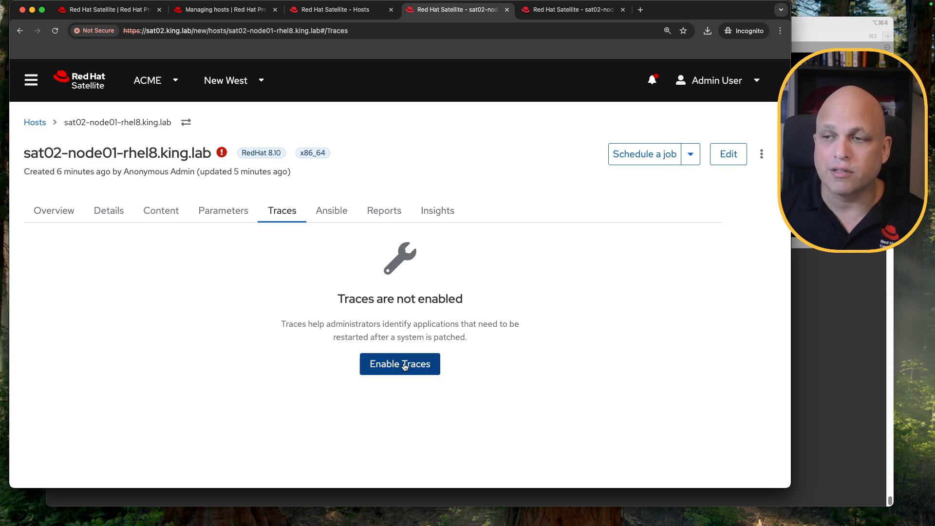
left_click(168, 216)
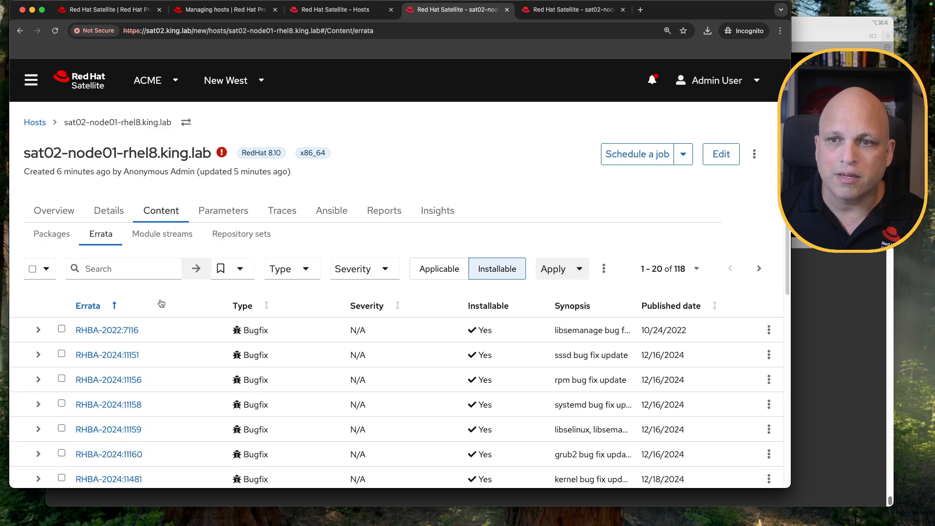
scroll(236, 314, "down", 2)
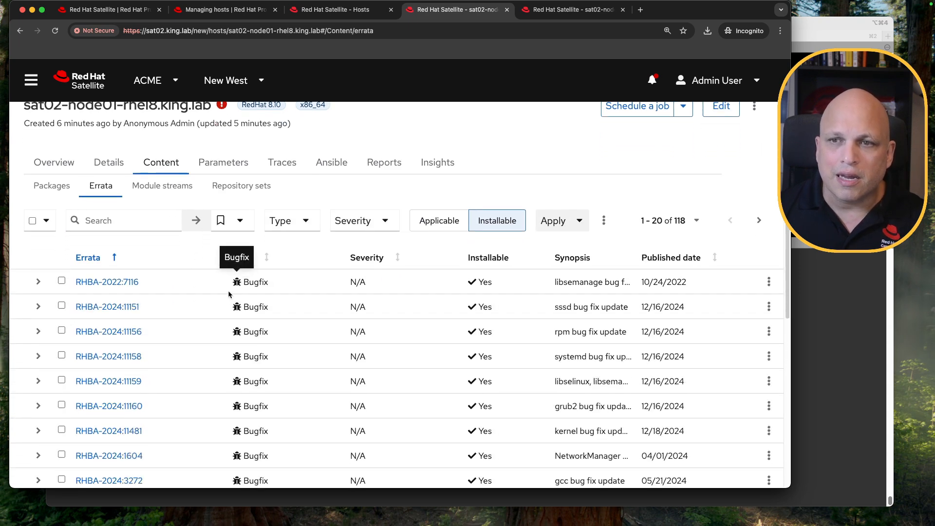
scroll(227, 293, "up", 2)
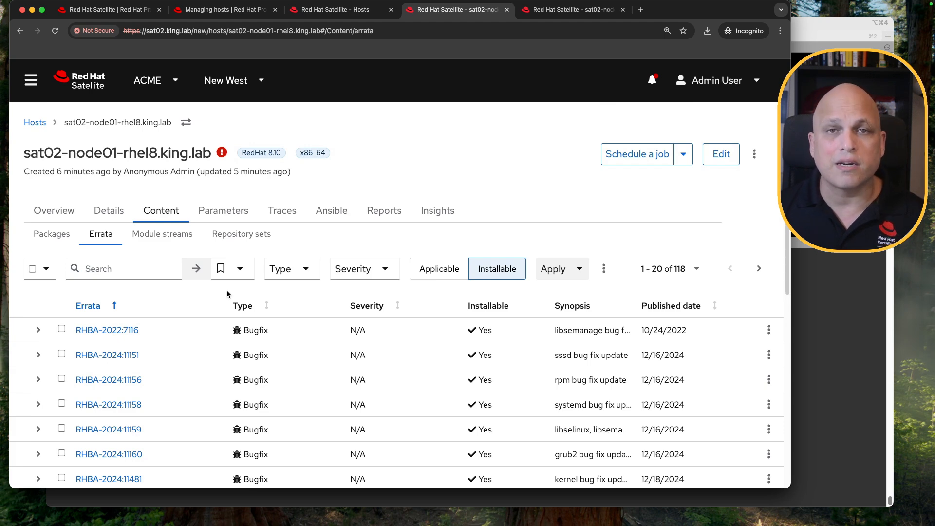
Filter the host's errata with the search reboot_suggested = true
left_click(141, 268)
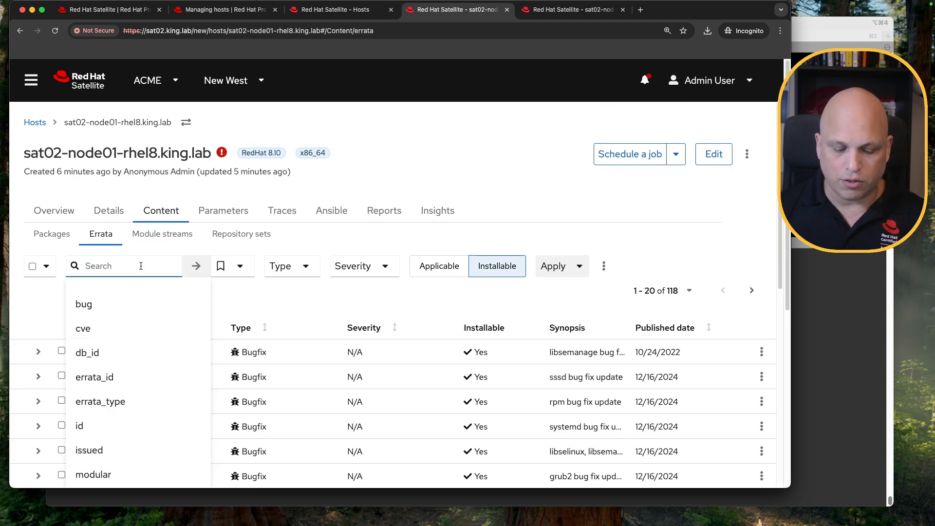
type("re")
key("Down")
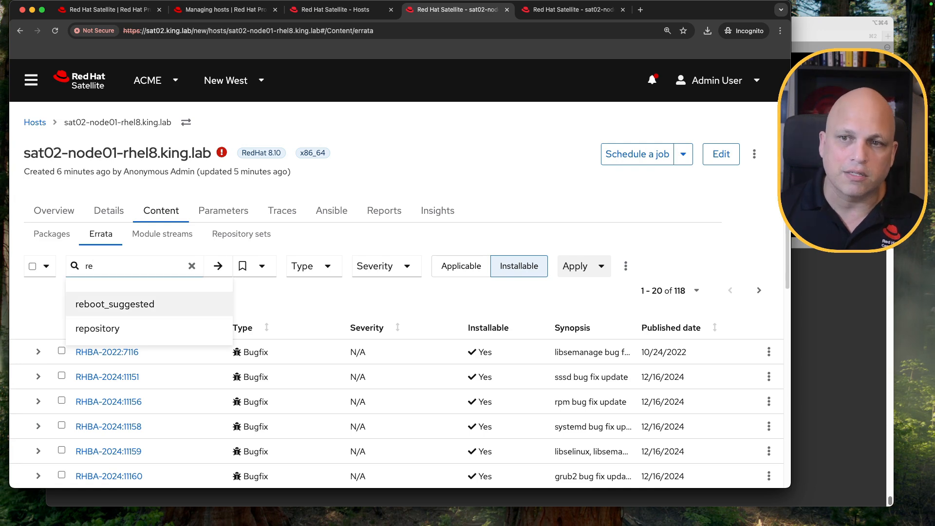
key("Return")
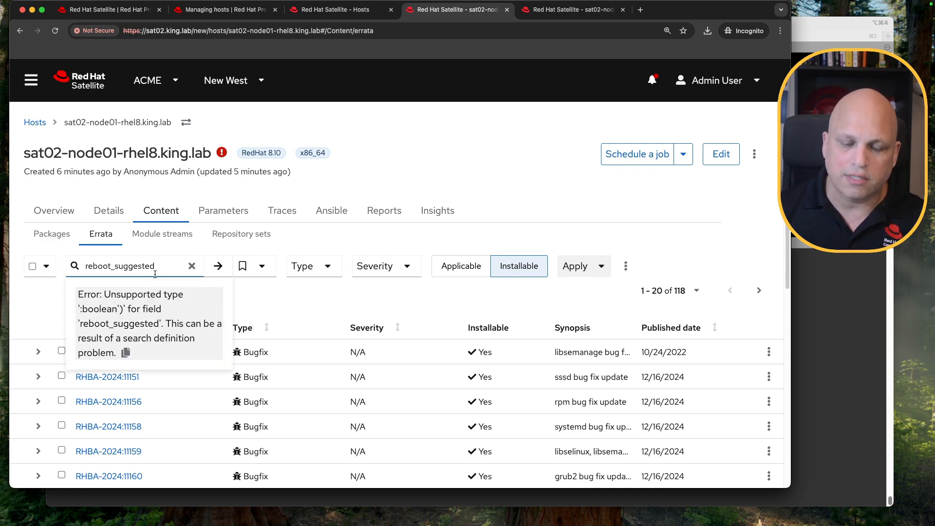
type("=")
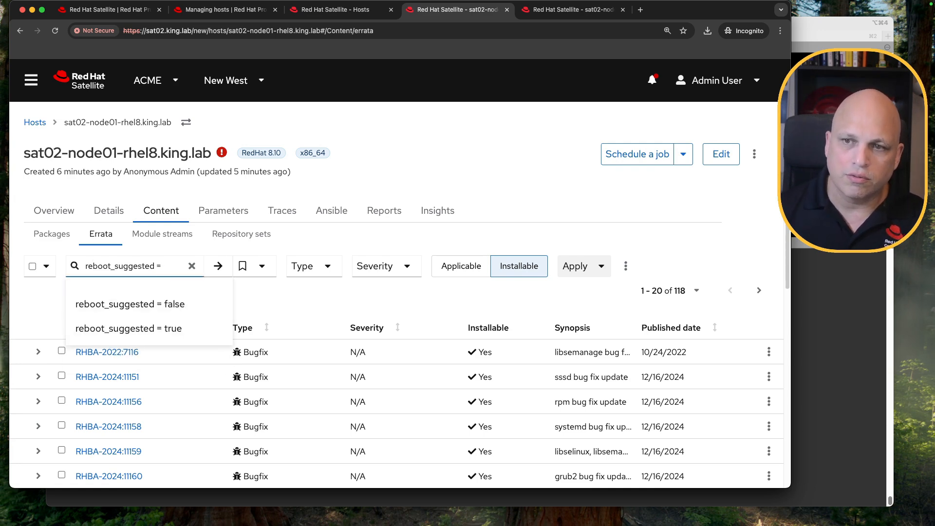
left_click(163, 327)
left_click(217, 266)
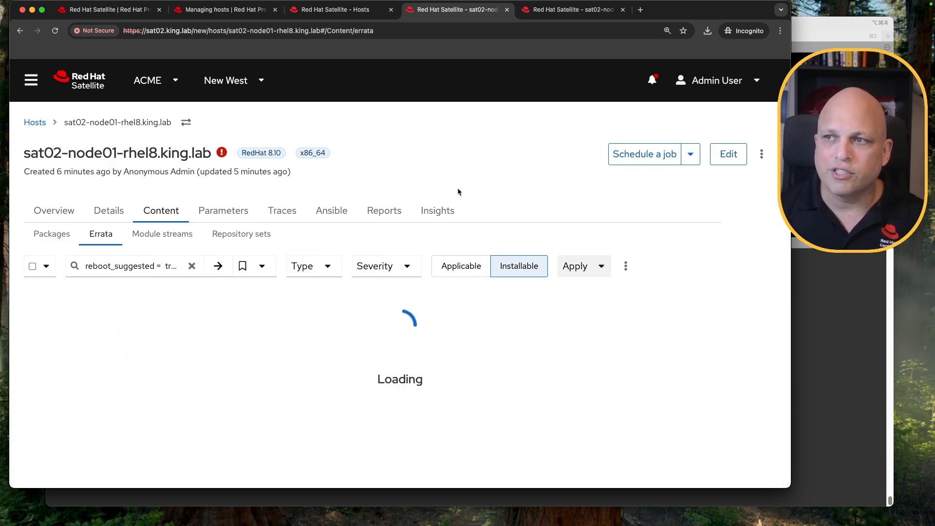
Scroll through the reboot-suggested errata list for the host
scroll(458, 169, "down", 5)
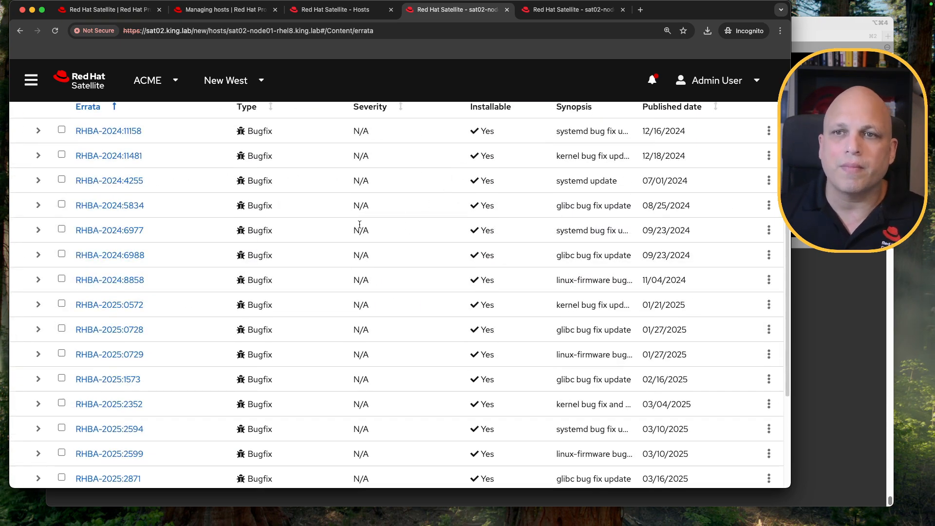
scroll(371, 224, "up", 1)
scroll(360, 225, "down", 3)
scroll(360, 224, "down", 3)
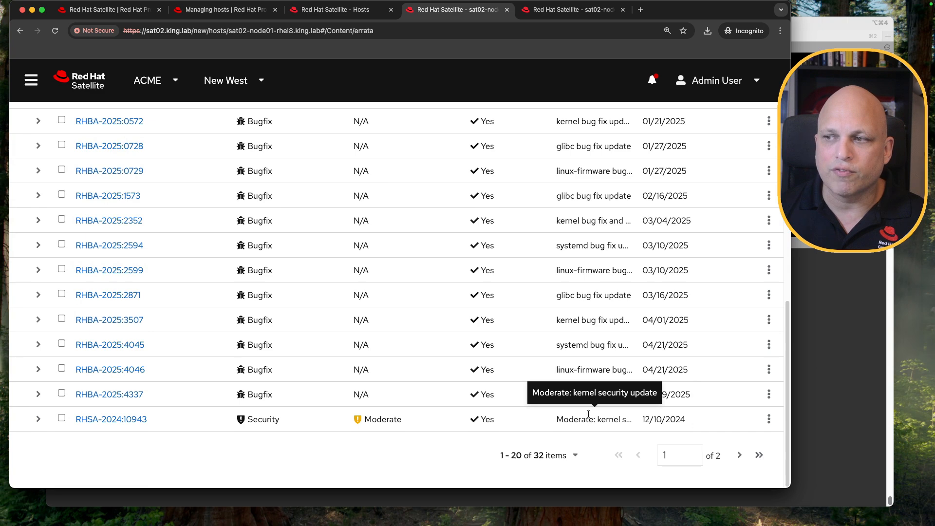
scroll(487, 315, "up", 1)
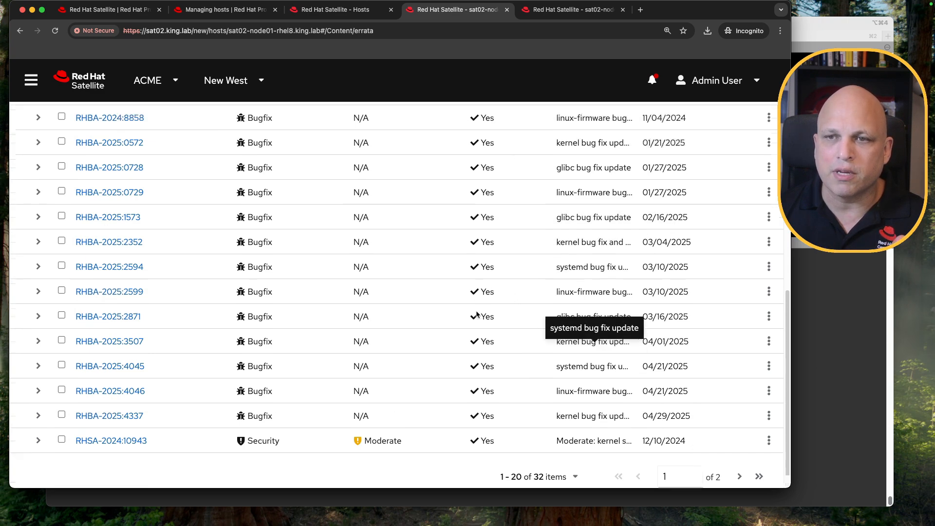
scroll(478, 314, "up", 6)
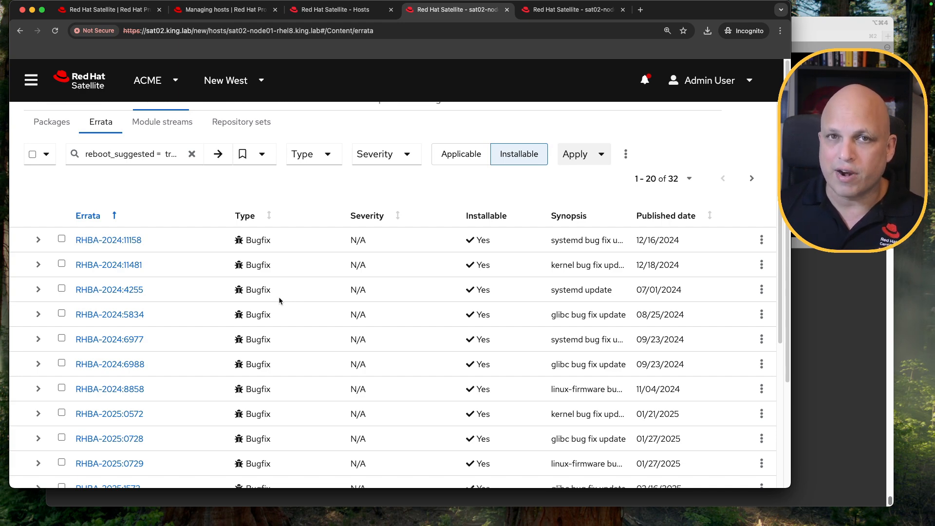
scroll(288, 236, "up", 3)
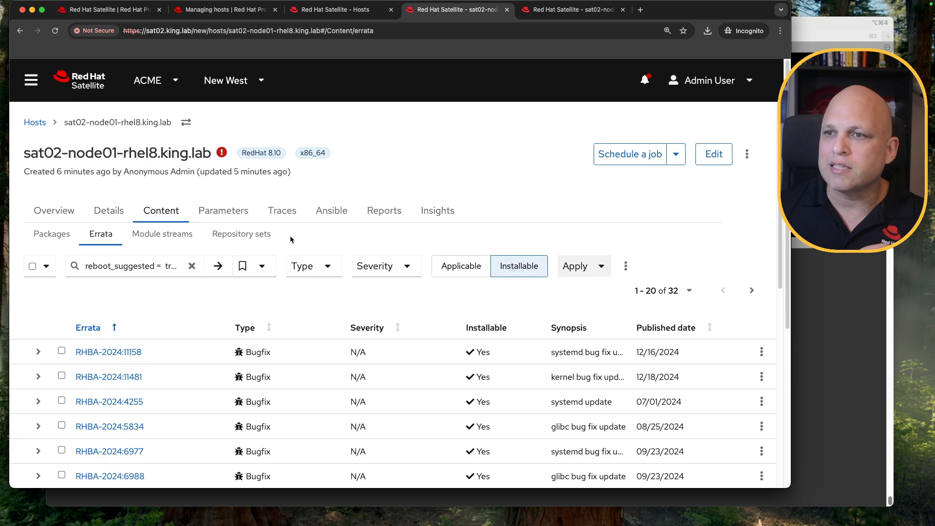
Enable Traces on sat02-node01-rhel8.king.lab, choosing the provider via customized remote execution
left_click(284, 214)
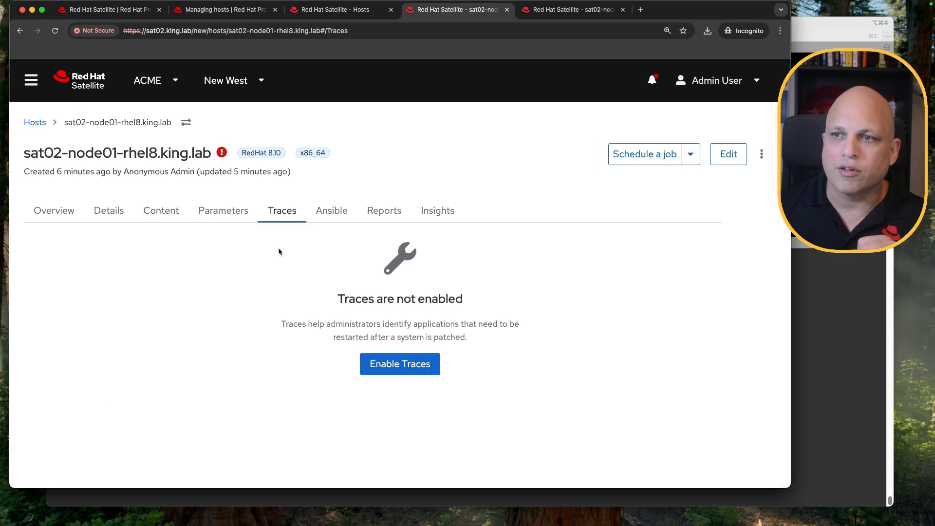
left_click(397, 370)
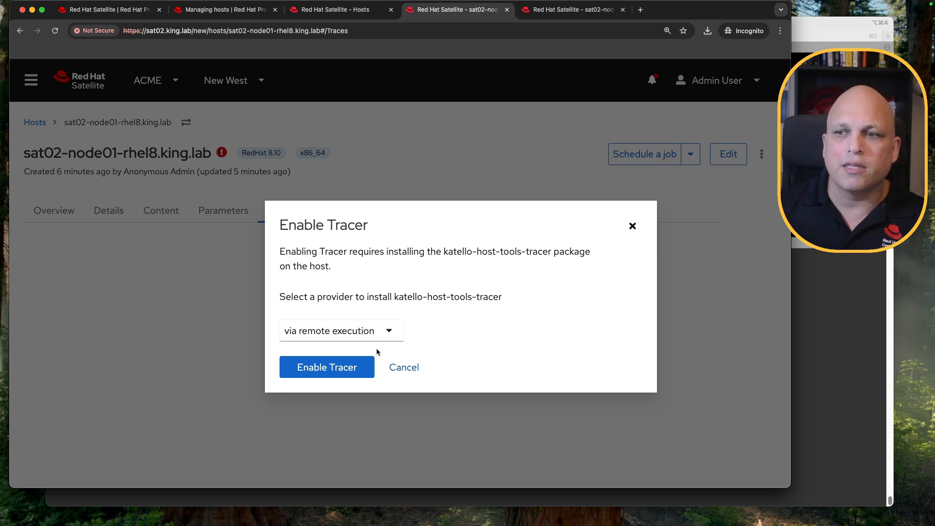
left_click(389, 331)
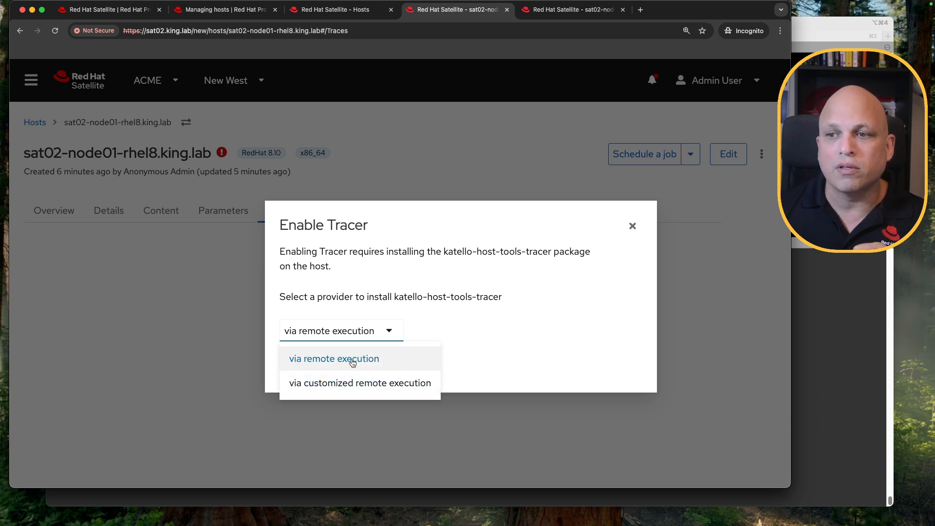
left_click(391, 385)
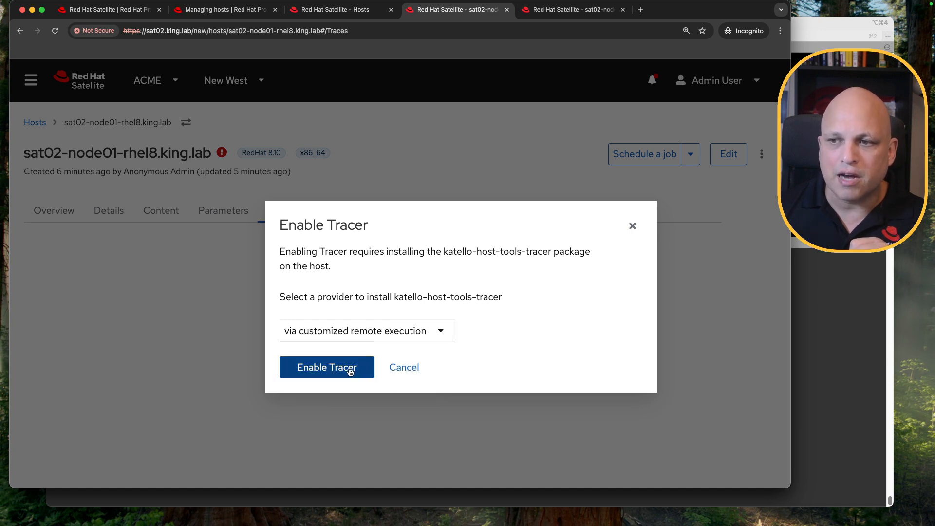
left_click(365, 369)
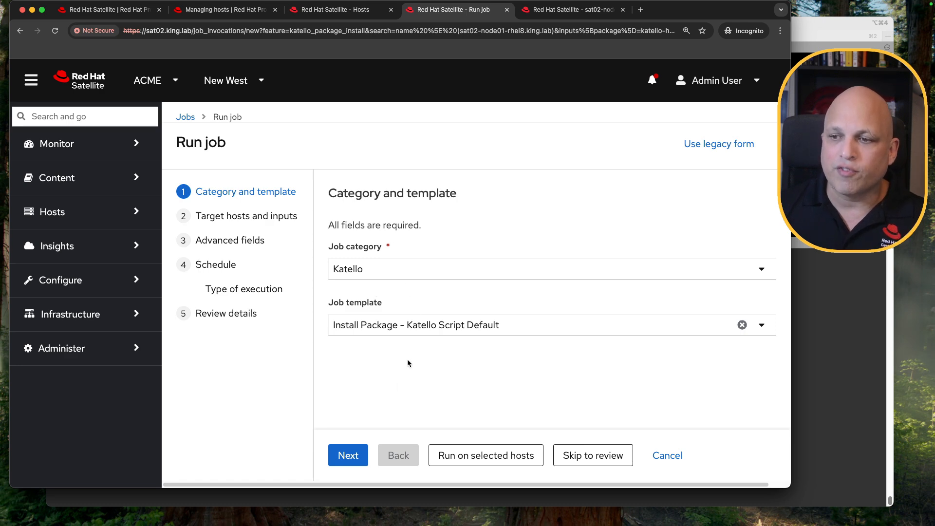
Step through the Run job wizard for installing katello-host-tools-tracer up to the Advanced fields page
left_click(349, 456)
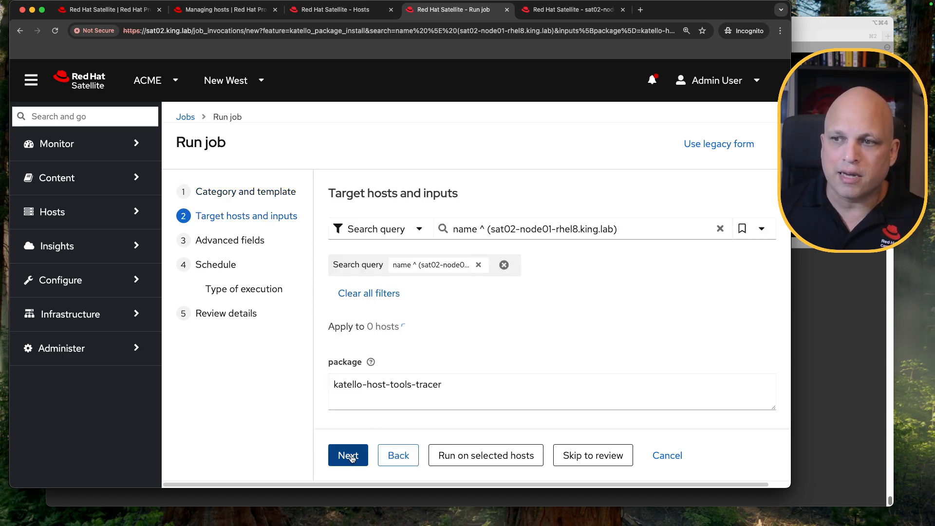
left_click_drag(460, 383, 332, 381)
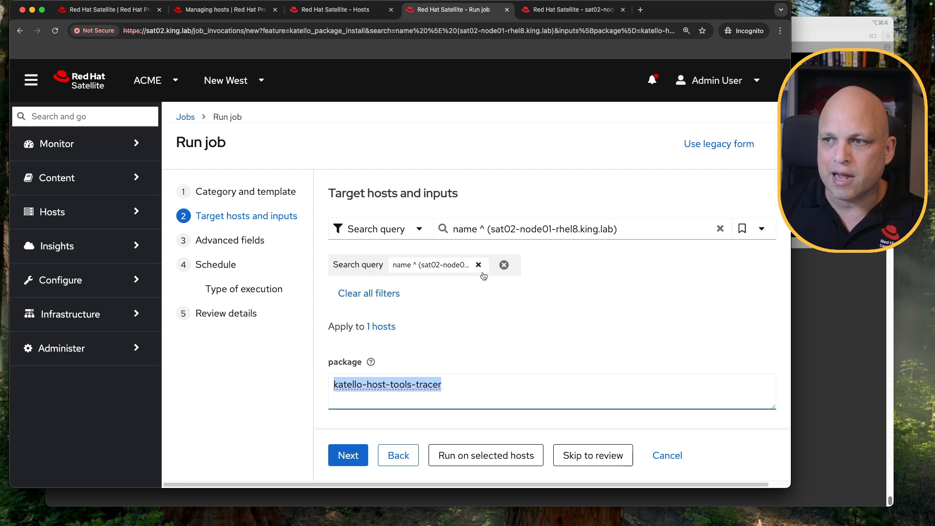
mouse_move(425, 267)
left_click(400, 455)
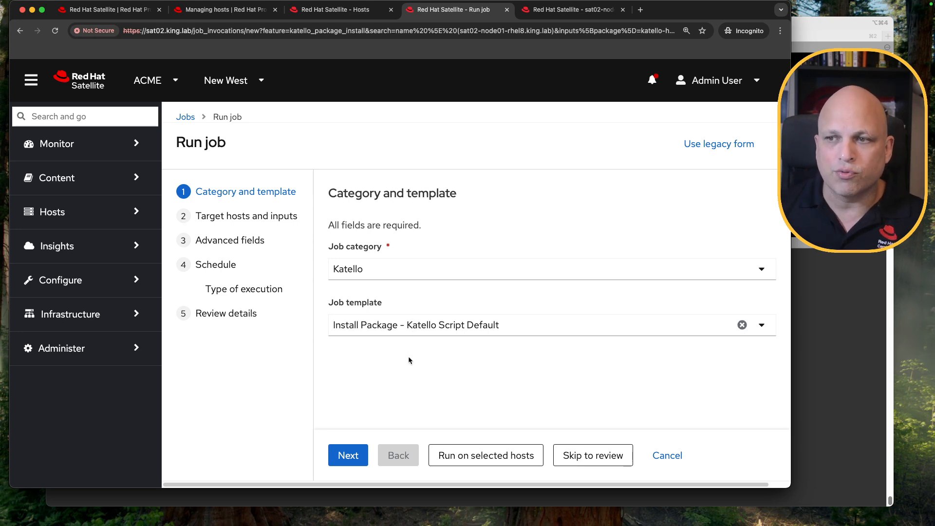
left_click(350, 455)
left_click(350, 457)
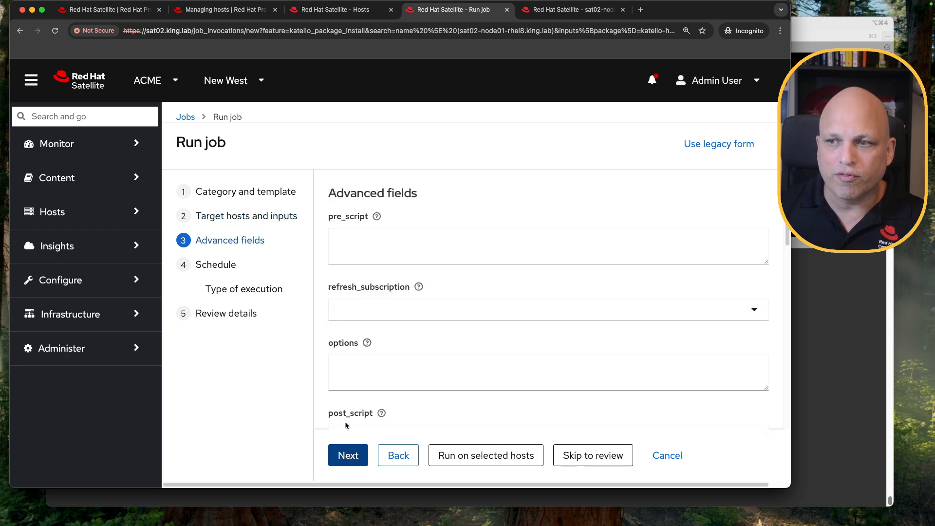
Advance to scheduling and run the katello-host-tools-tracer install job immediately on the selected host
left_click(349, 460)
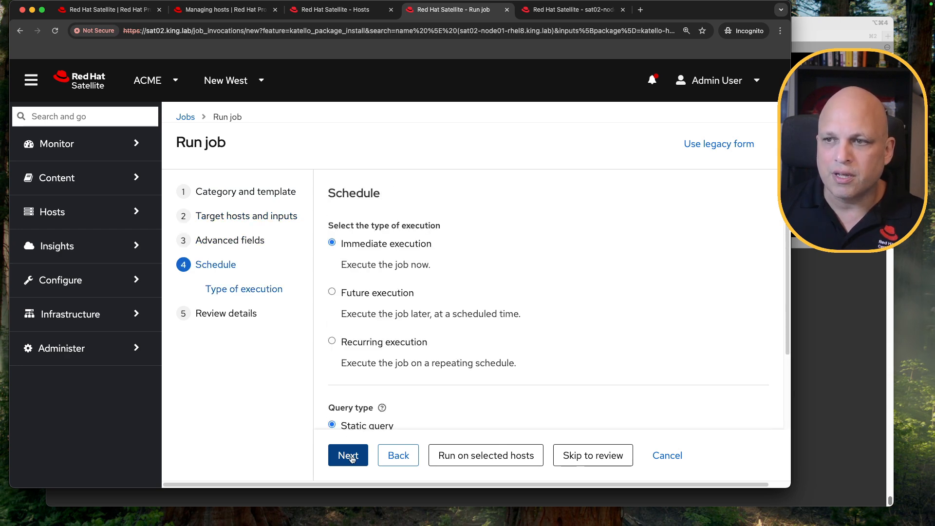
left_click(481, 457)
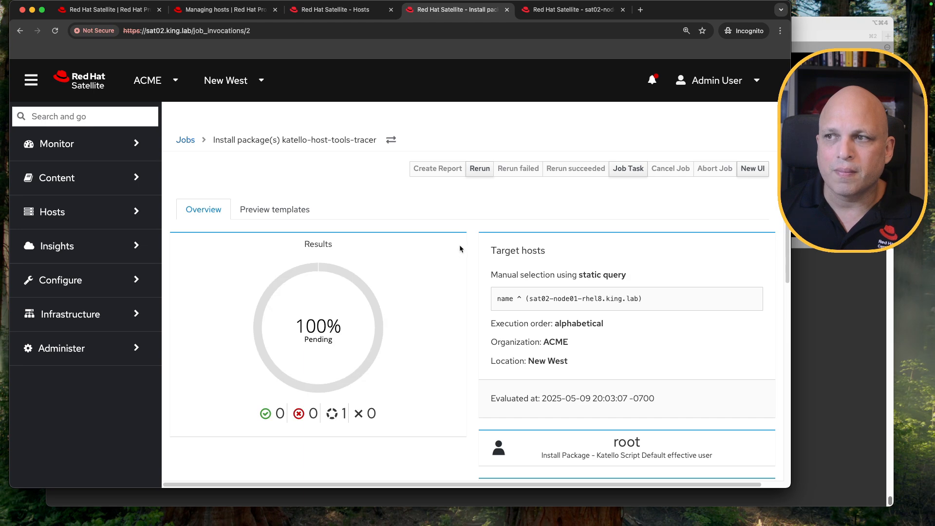
Open the host's job output and review the installed tracer packages and transaction log
scroll(427, 238, "down", 5)
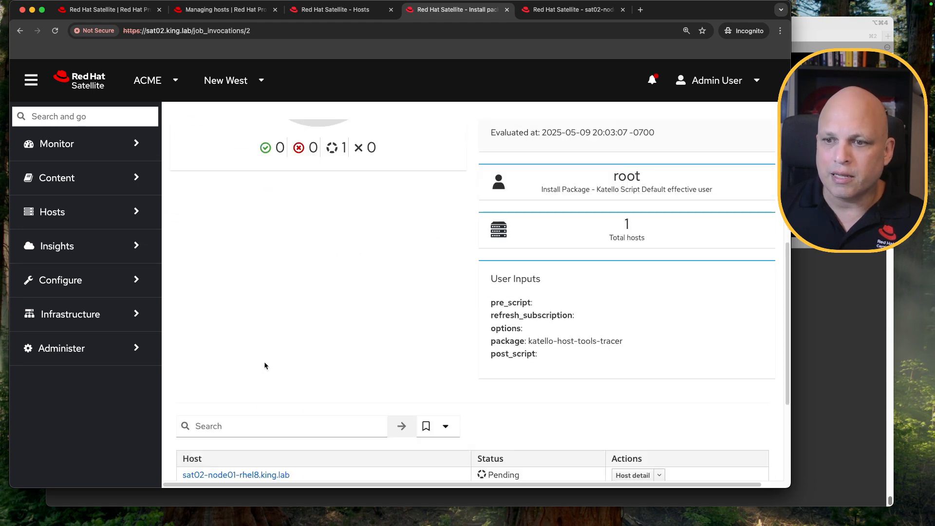
scroll(264, 363, "down", 4)
left_click(254, 315, "super")
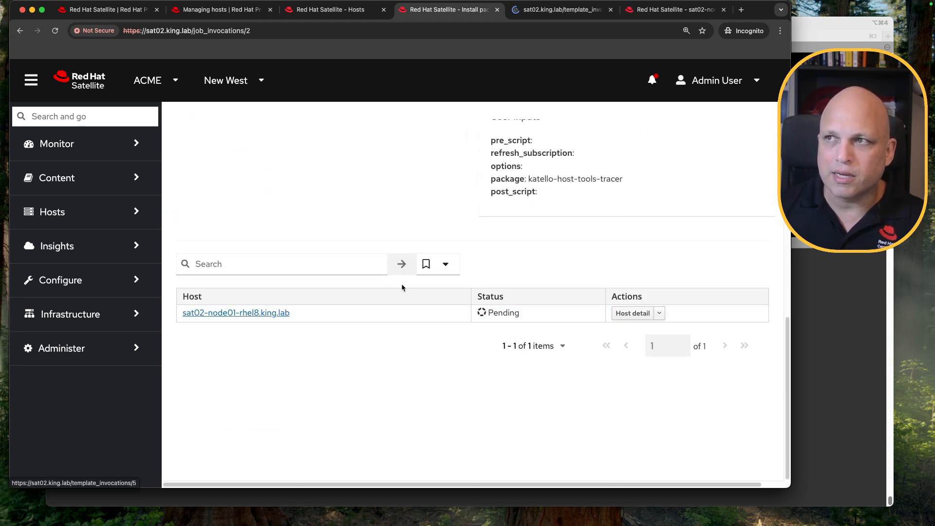
scroll(404, 278, "up", 9)
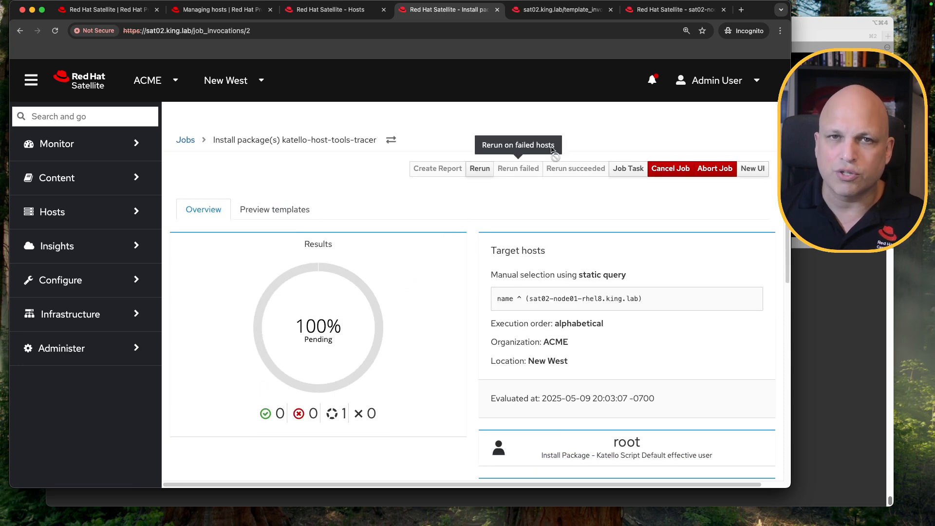
left_click(561, 9)
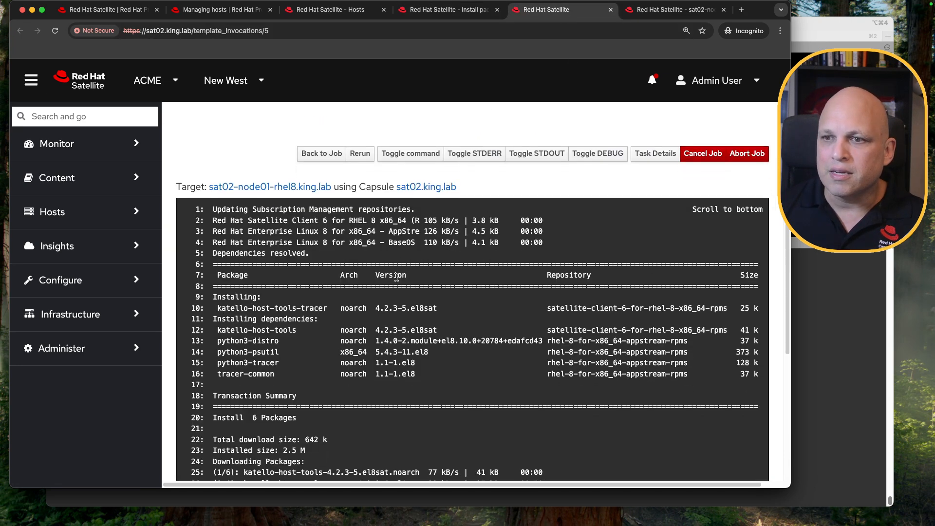
left_click_drag(478, 181, 395, 178)
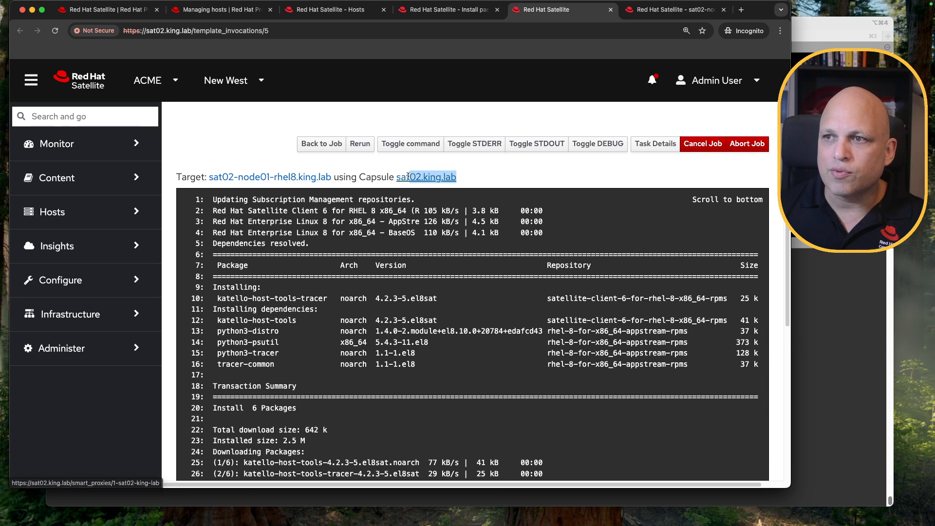
left_click_drag(196, 177, 332, 177)
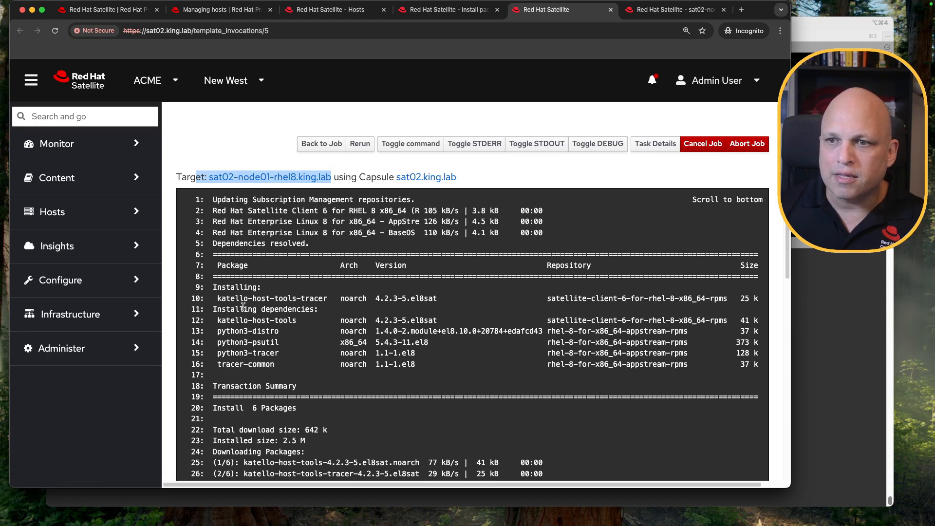
left_click_drag(219, 298, 327, 302)
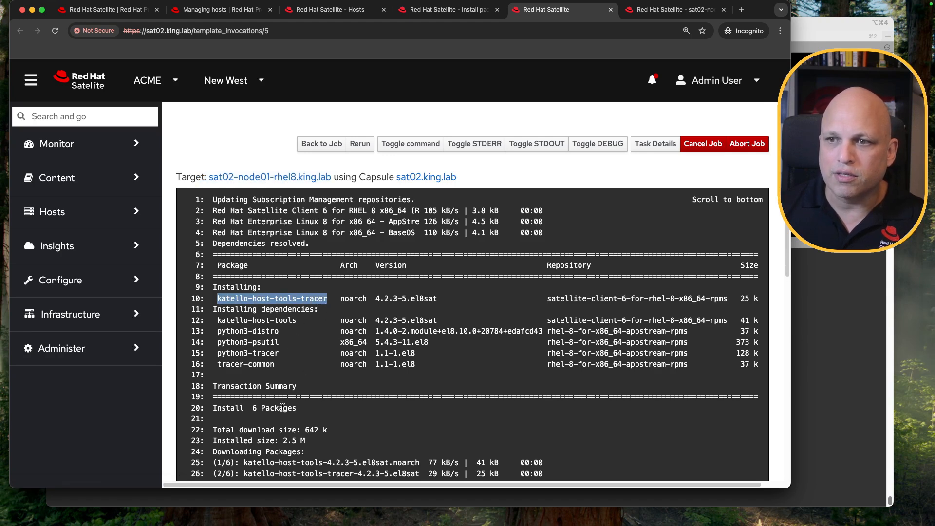
left_click_drag(218, 320, 436, 364)
scroll(436, 364, "down", 10)
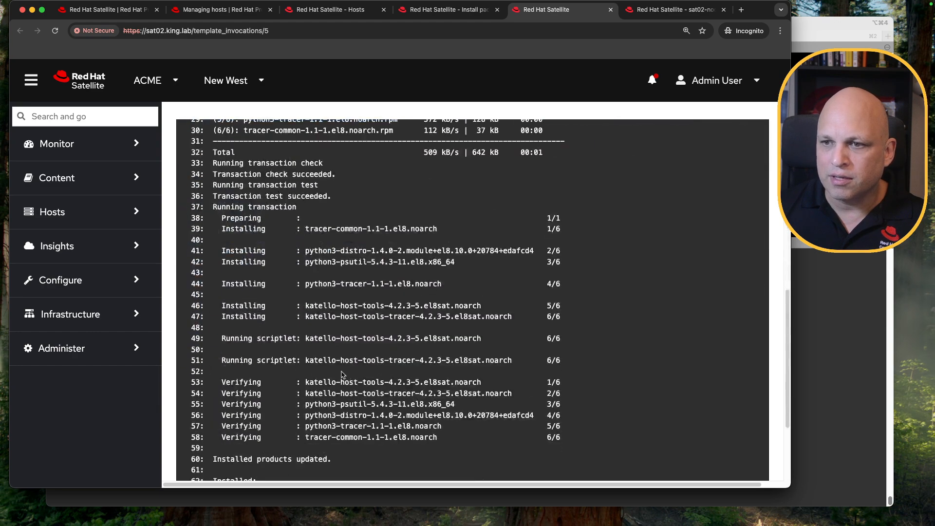
scroll(339, 286, "down", 2)
left_click_drag(275, 444, 213, 448)
scroll(361, 360, "up", 15)
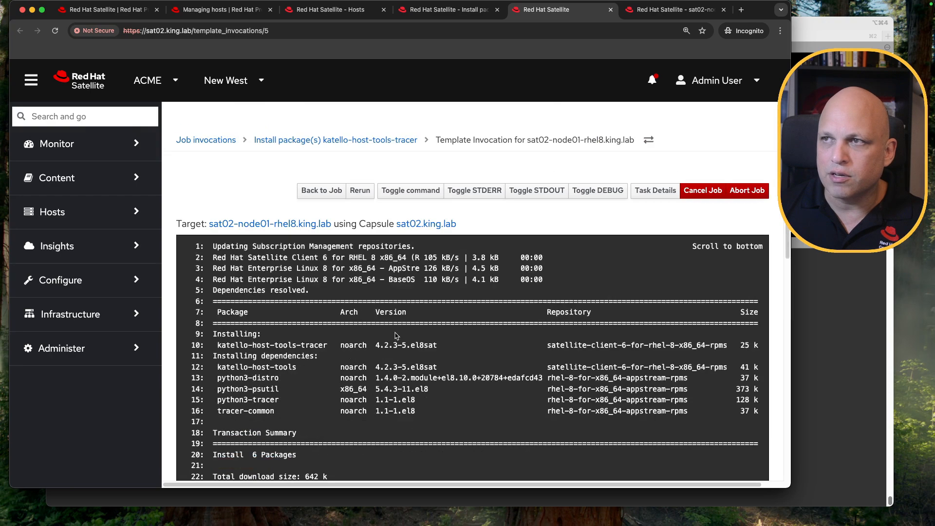
Open sat02-node01-rhel8.king.lab from the hosts list and check its Traces tab for applications needing restart
key("ctrl+shift+Tab")
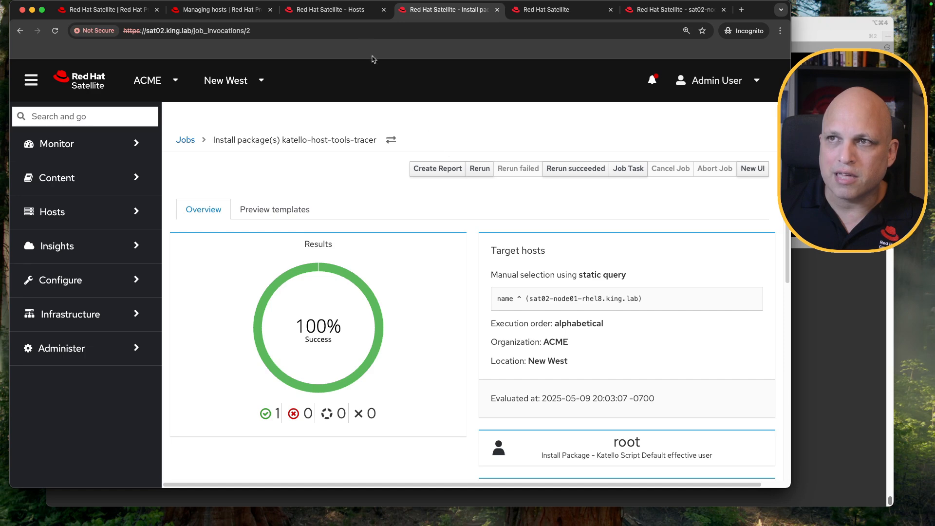
left_click(354, 10)
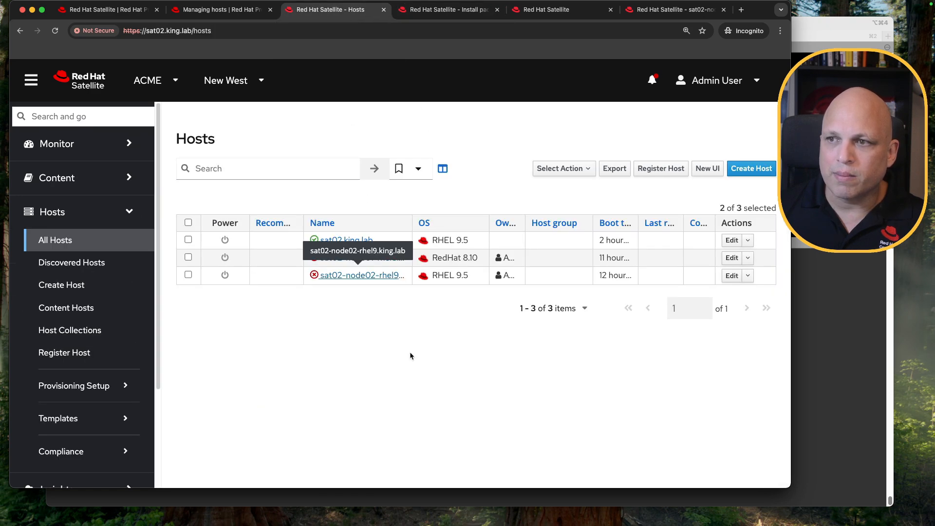
left_click(383, 258, "super")
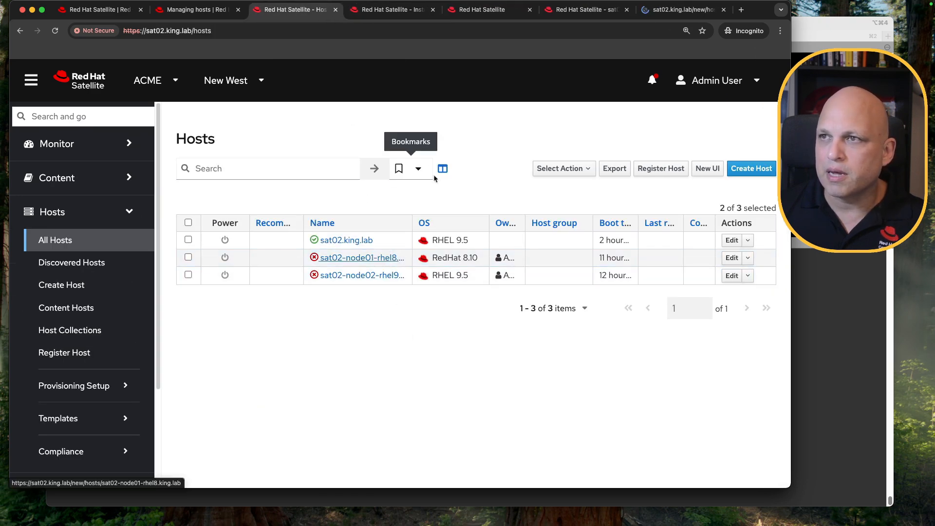
left_click(655, 11)
left_click_drag(655, 11, 399, 23)
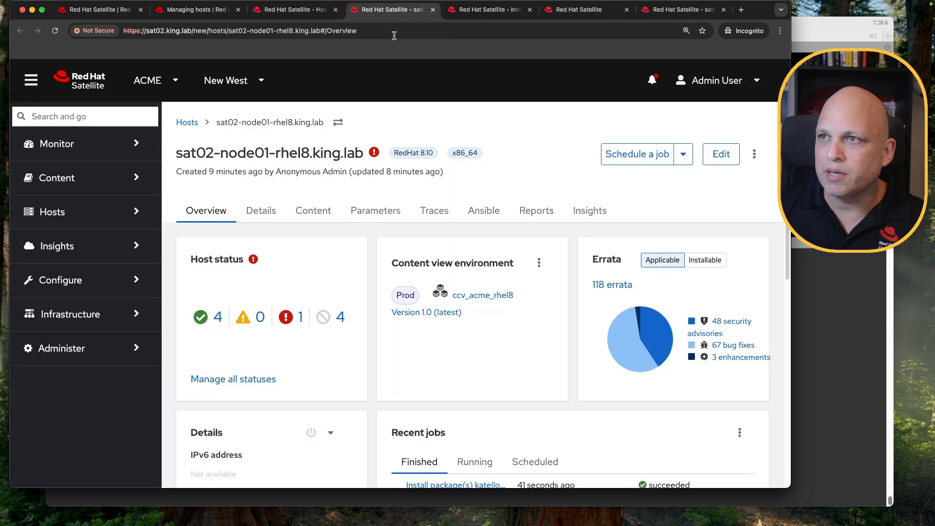
left_click(441, 211)
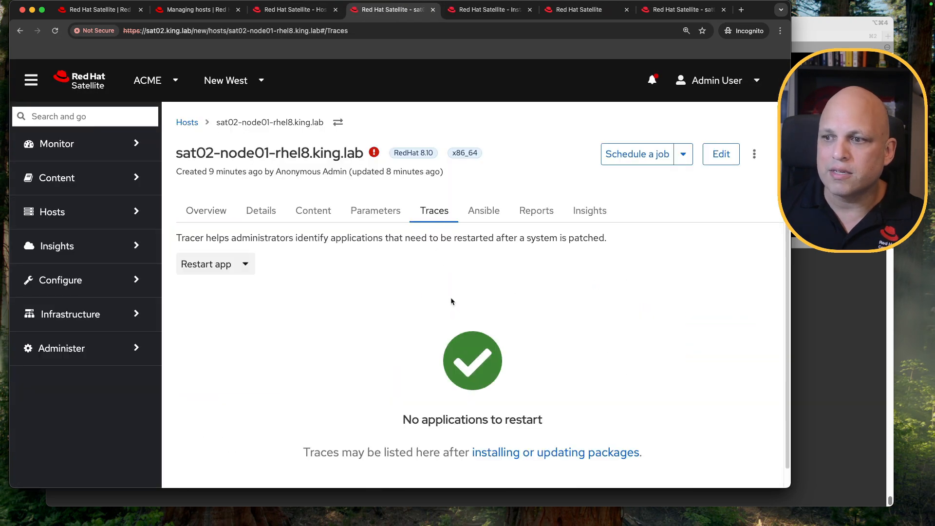
scroll(449, 301, "down", 1)
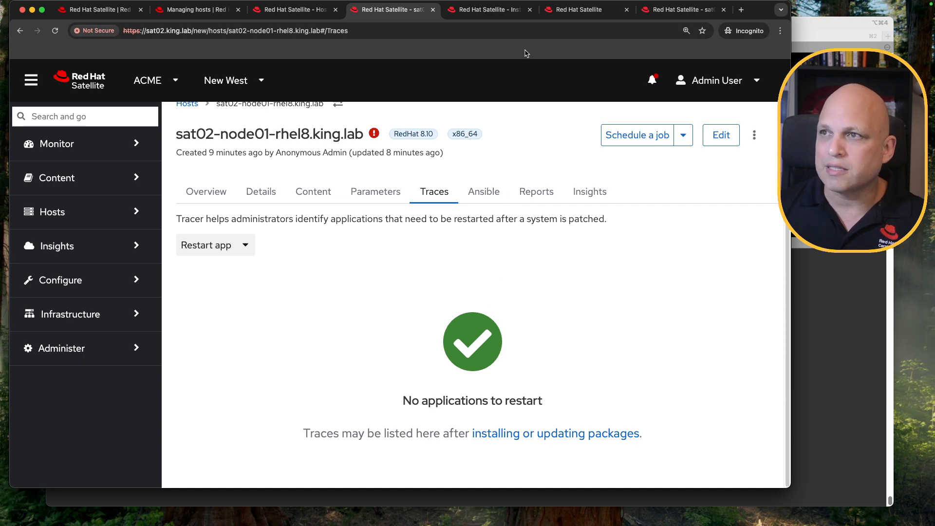
Close the extra job tabs and enable Tracer on sat02-node02-rhel9.king.lab via remote execution
left_click(496, 12)
key("super+w")
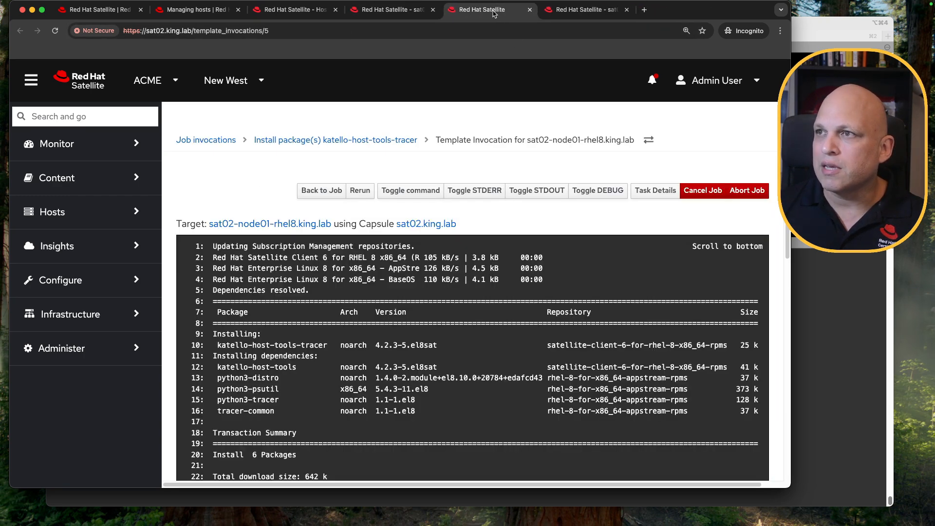
key("super+w")
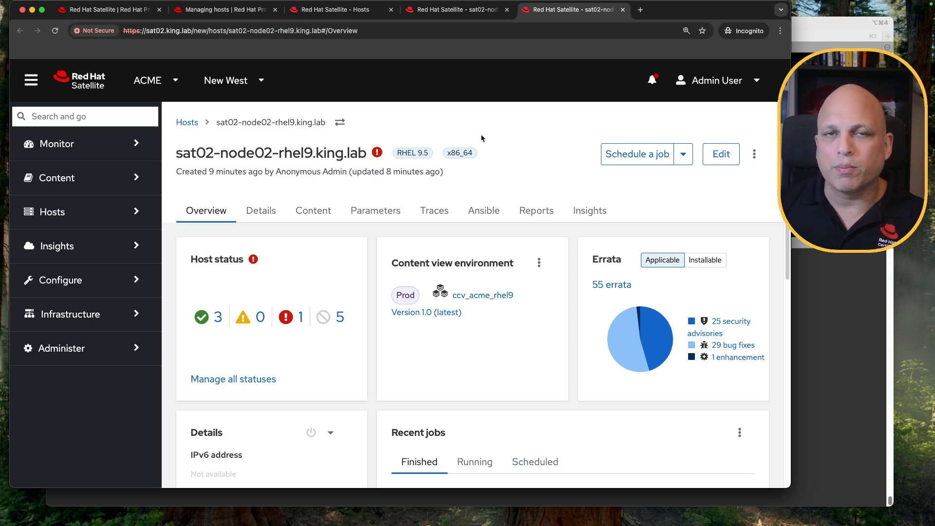
left_click(439, 215)
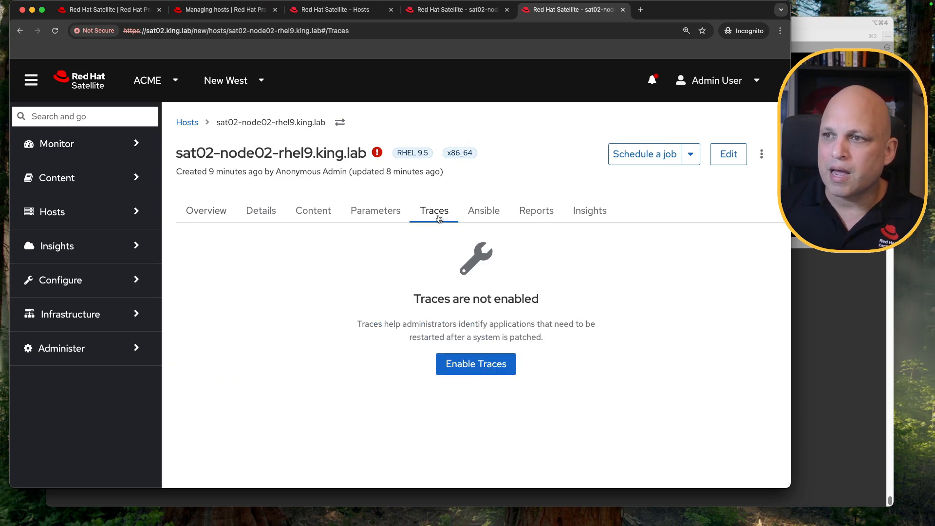
left_click(495, 371)
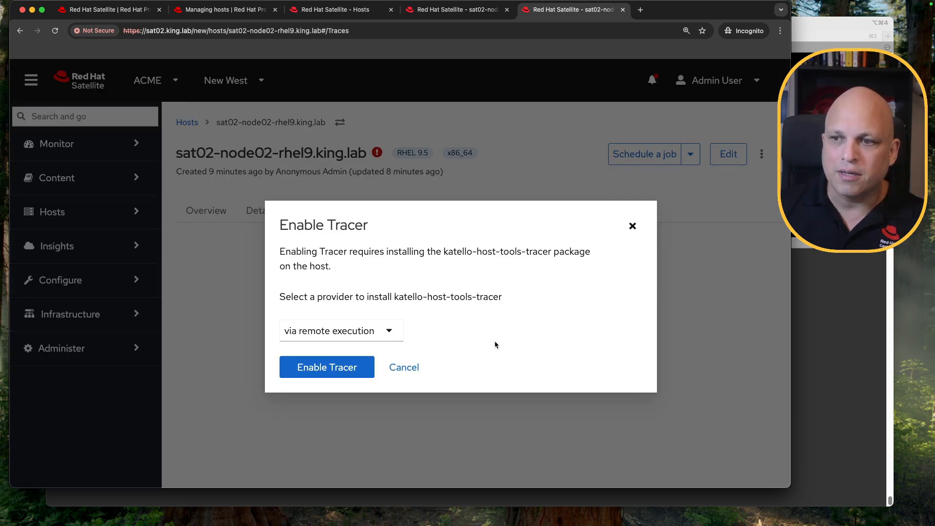
left_click(335, 371)
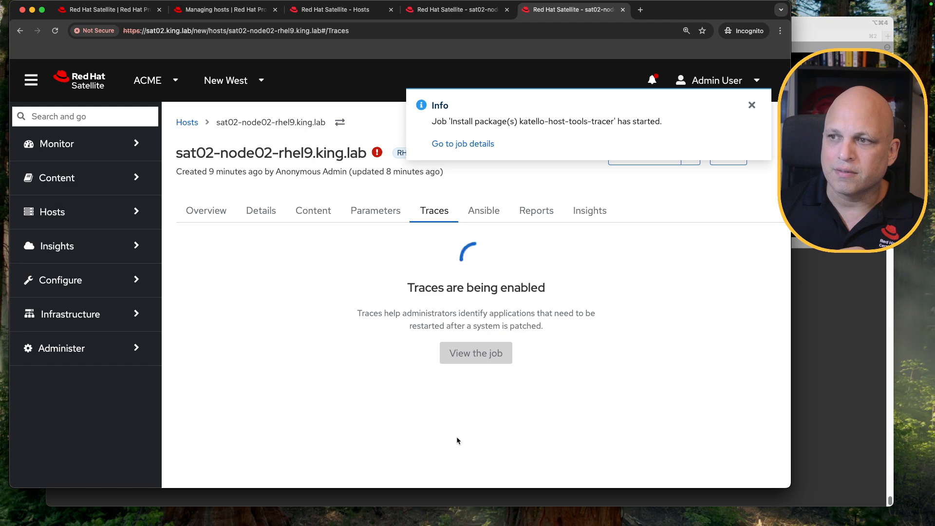
Open the node02 tracer install job details and review the host's package installation output
left_click(463, 145)
left_click(675, 9)
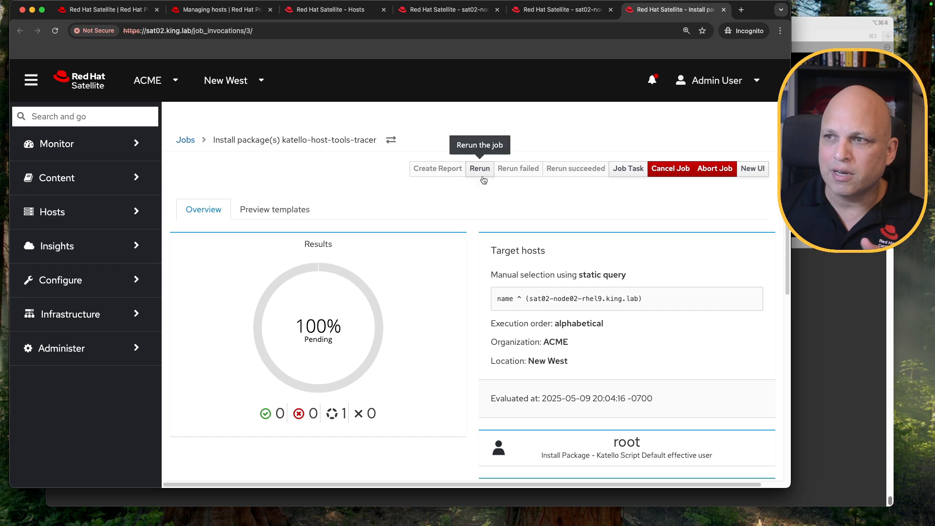
scroll(438, 199, "down", 10)
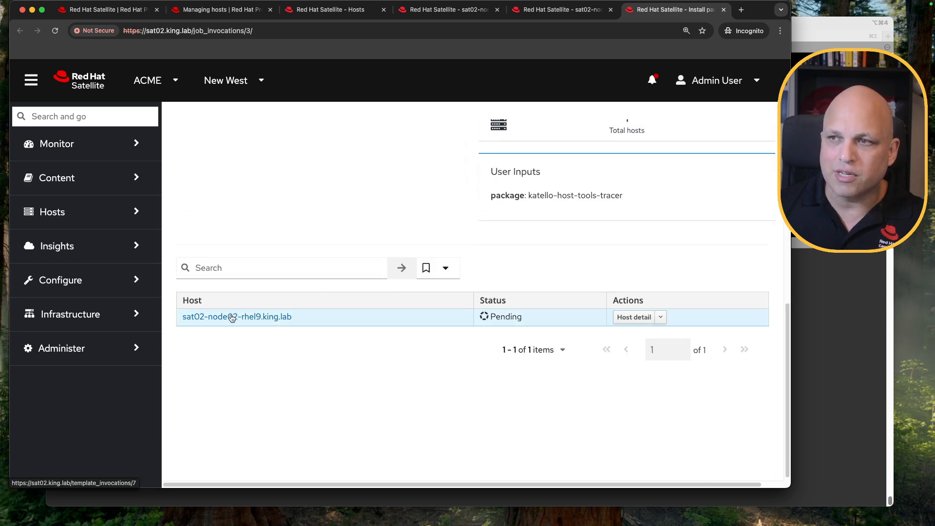
left_click(232, 317)
left_click(677, 9)
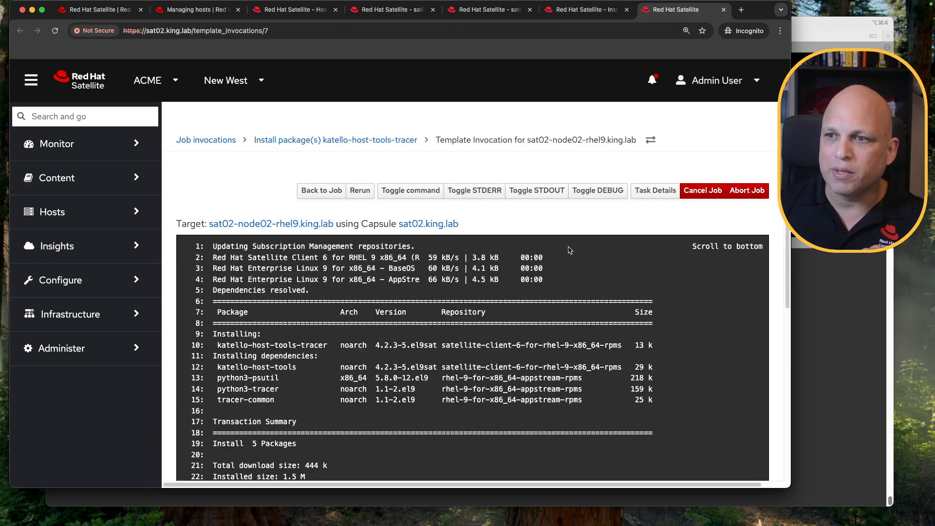
left_click_drag(224, 261, 325, 261)
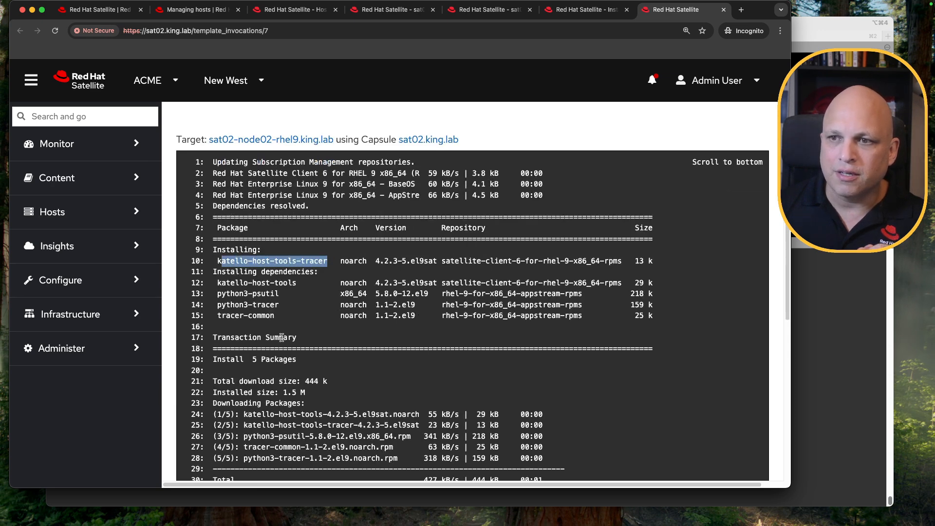
left_click_drag(560, 261, 583, 261)
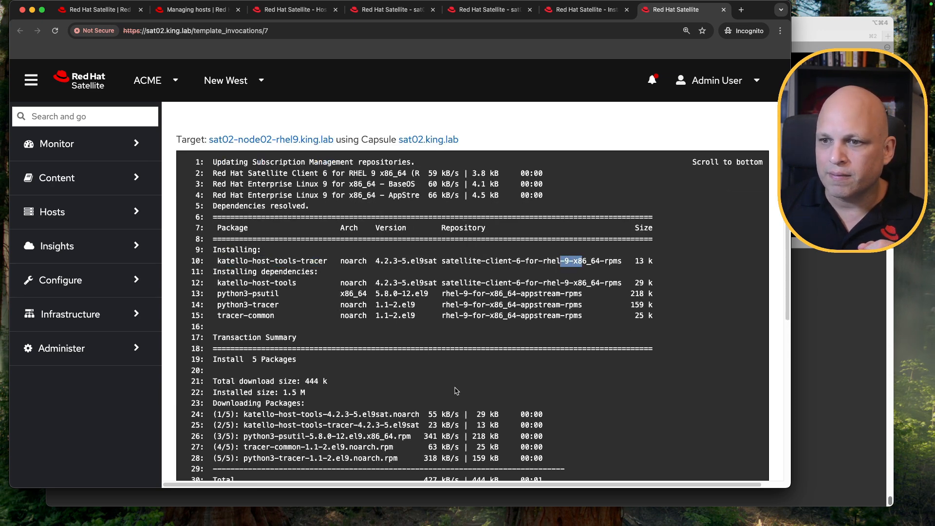
left_click_drag(276, 449, 200, 437)
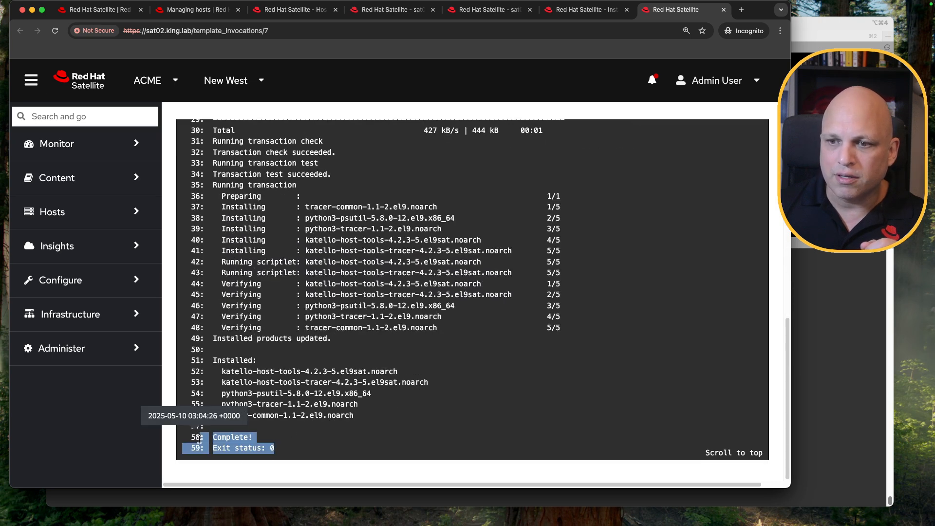
Check the finished node02 job and the host's Traces tab, then dismiss the notification
left_click(724, 11)
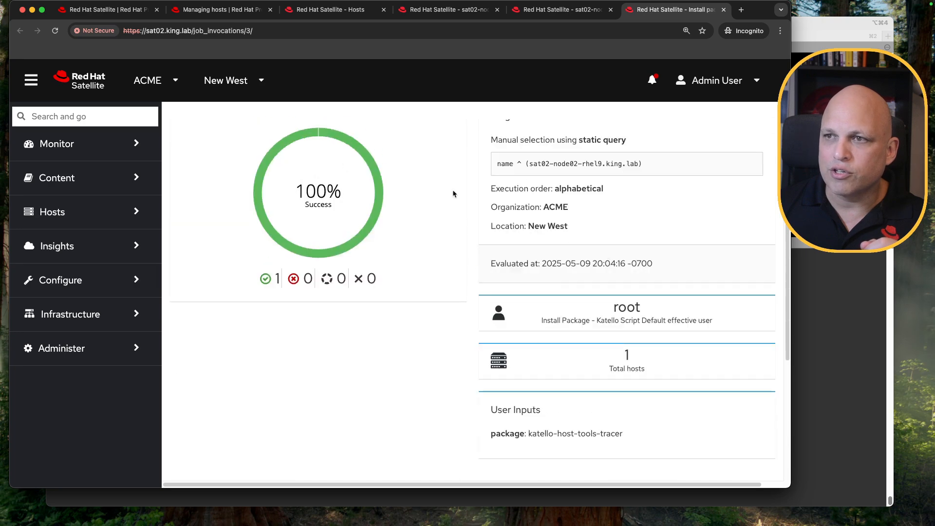
left_click(724, 10)
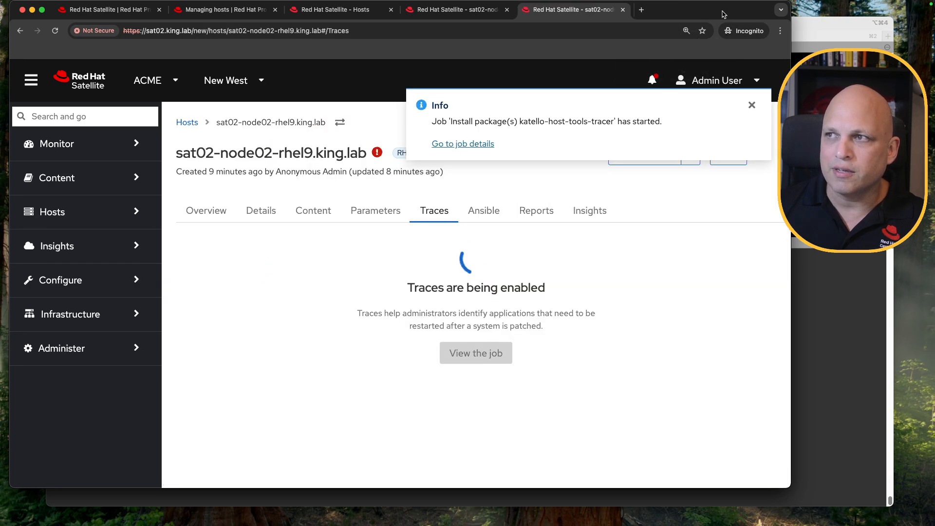
left_click_drag(496, 106, 677, 106)
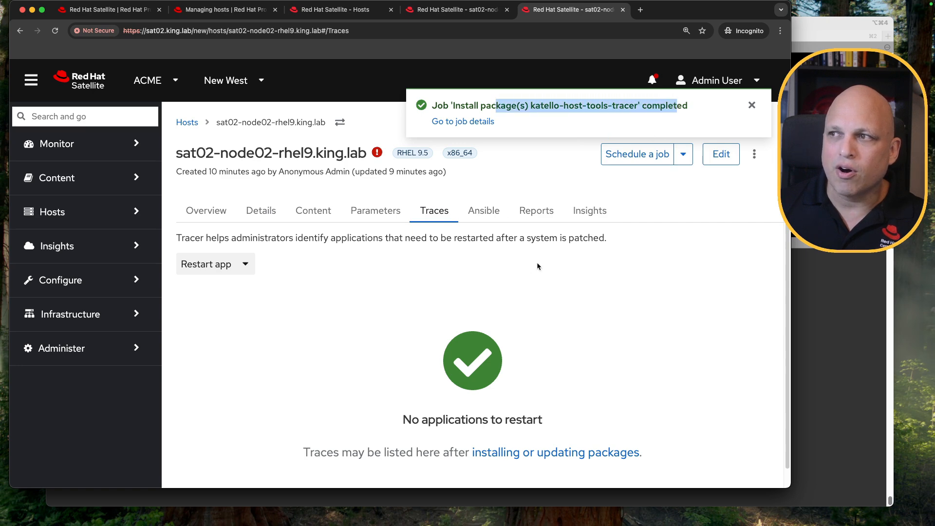
left_click(687, 274)
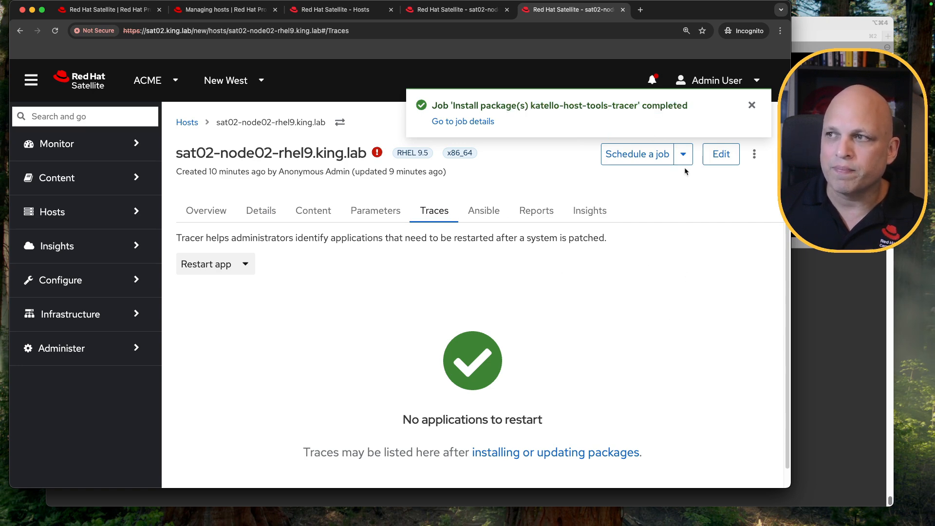
left_click(753, 105)
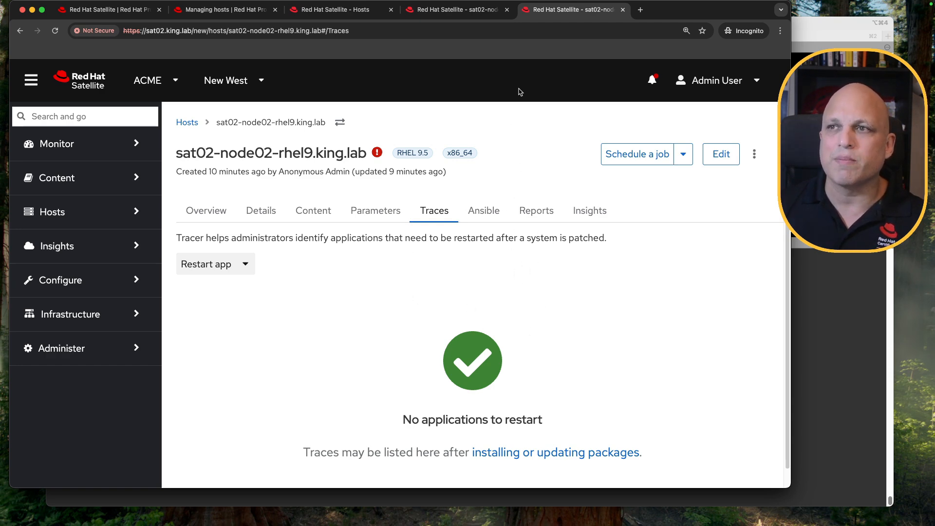
Switch to the node01 host's errata content and filter installable errata with the search reboot_suggested = true
left_click(463, 10)
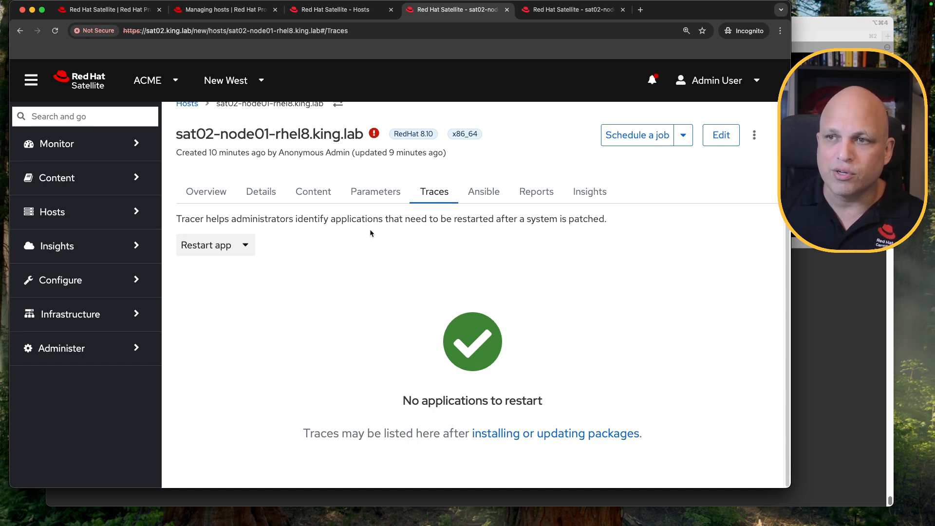
left_click(311, 193)
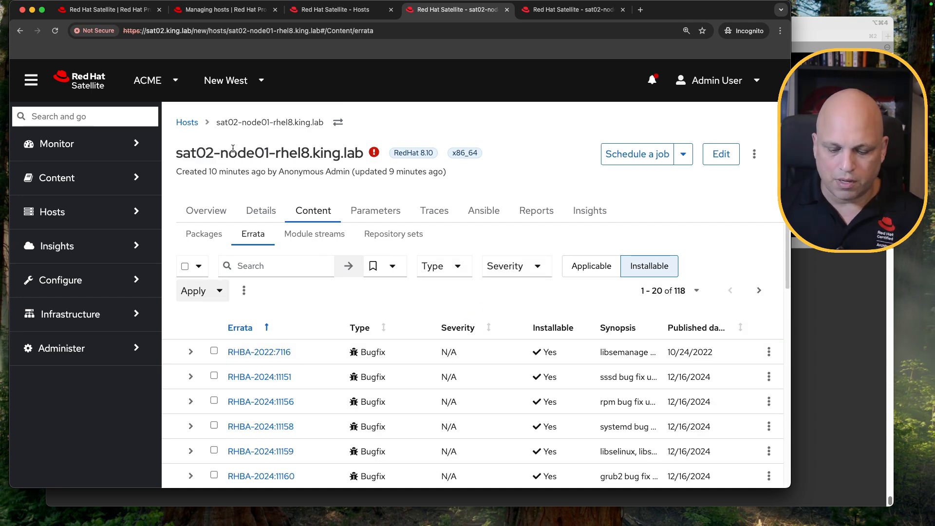
key("super+minus")
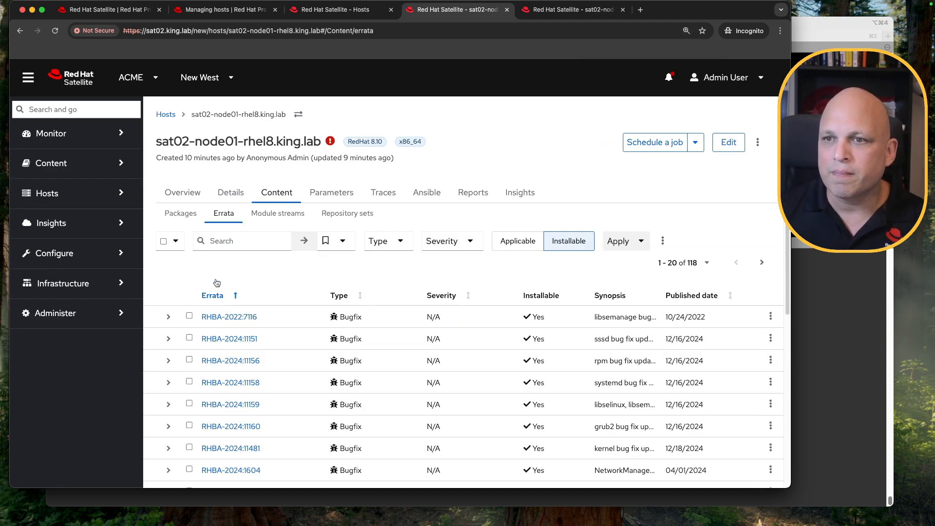
left_click(247, 240)
type("re")
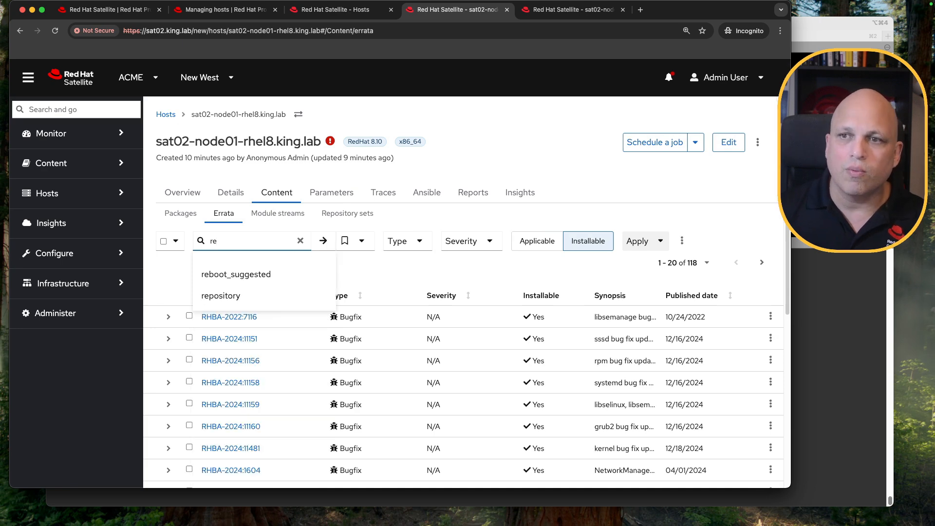
left_click(246, 274)
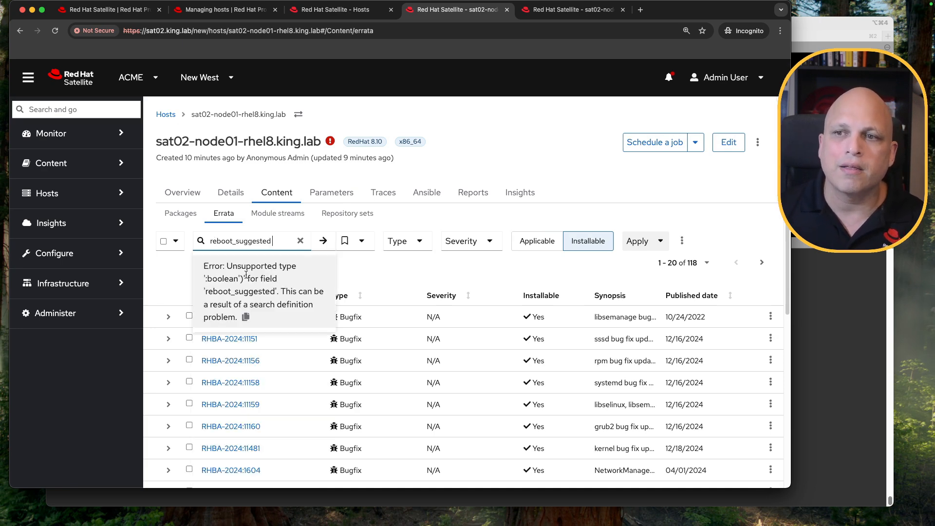
type("=")
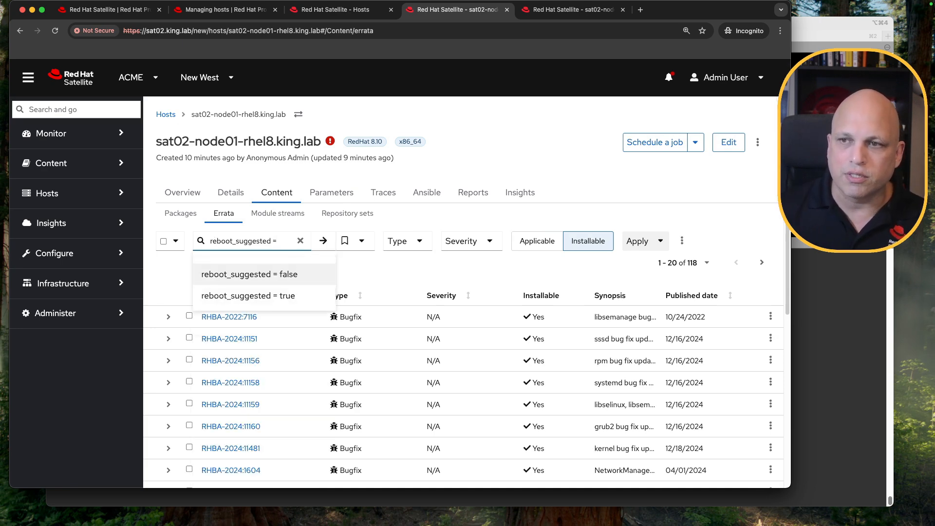
key("Down")
key("Return")
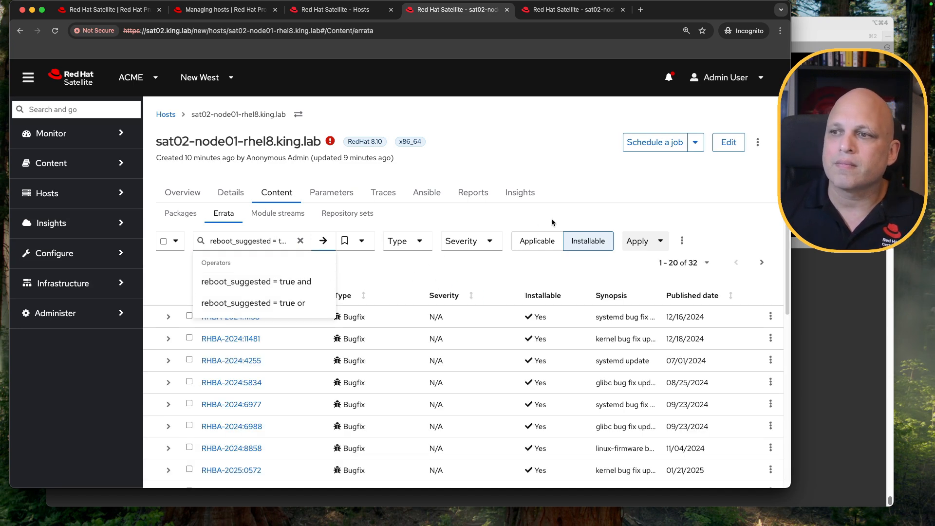
Select erratum RHSA-2024:10943 in the filtered list and apply it to the host
scroll(570, 209, "down", 5)
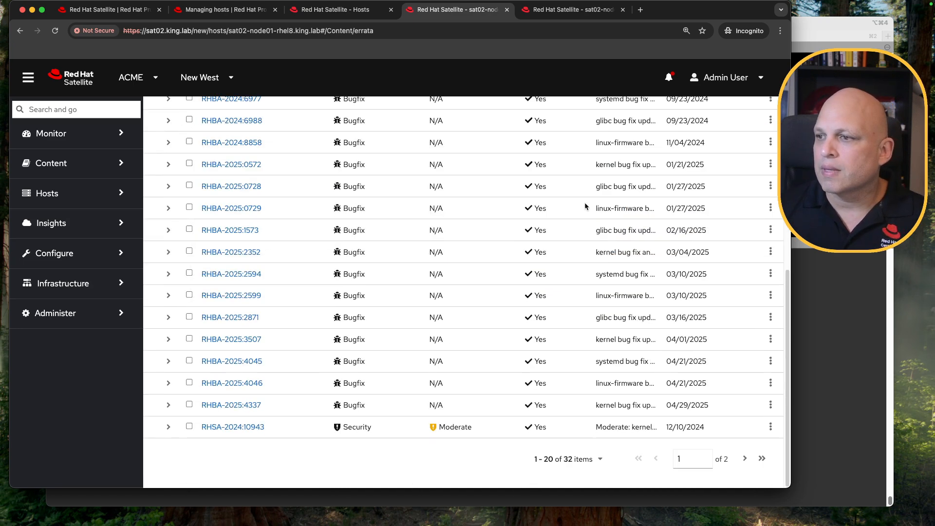
left_click(189, 427)
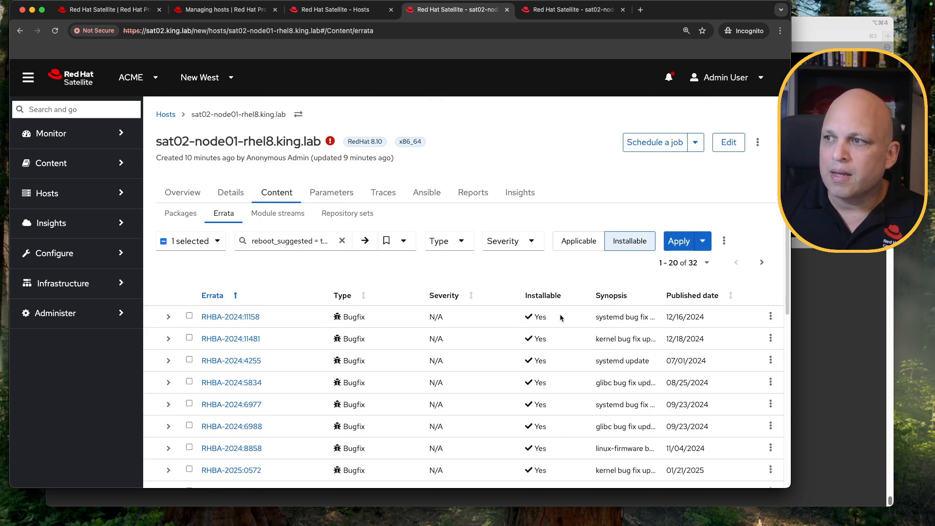
scroll(457, 303, "up", 10)
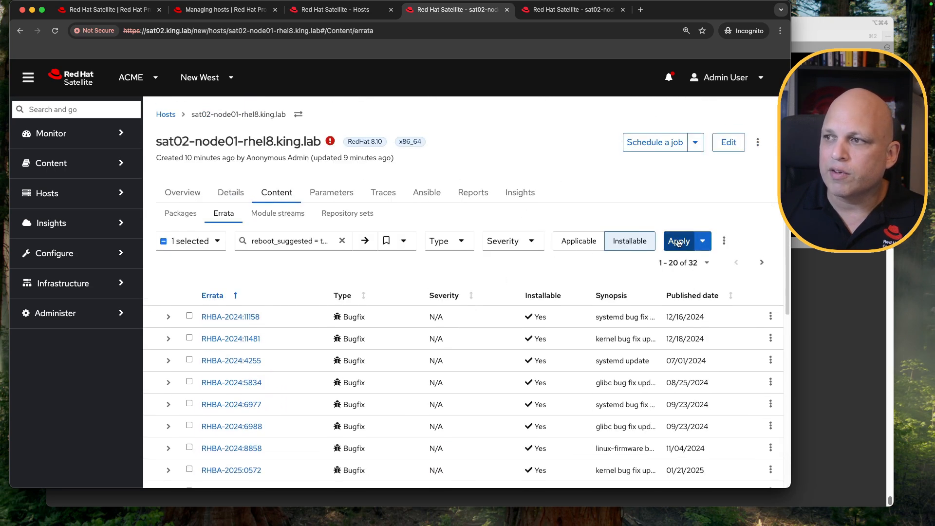
left_click(678, 242)
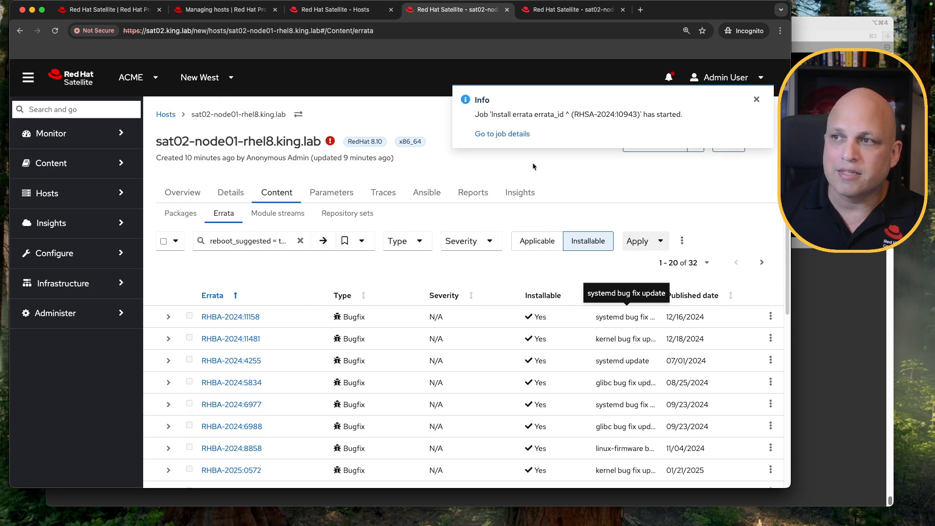
Open the errata install job details and the node01 host's template invocation output in new tabs
left_click(512, 135)
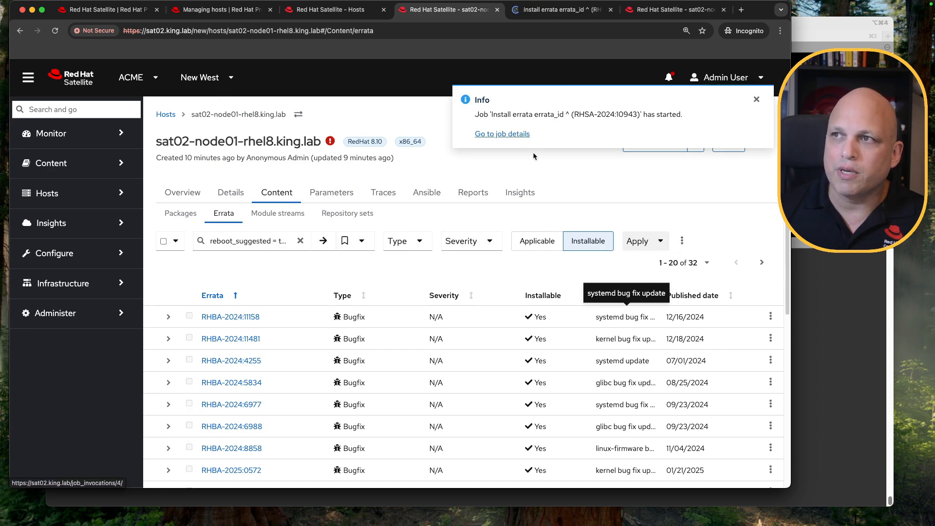
left_click(559, 11)
scroll(426, 229, "down", 5)
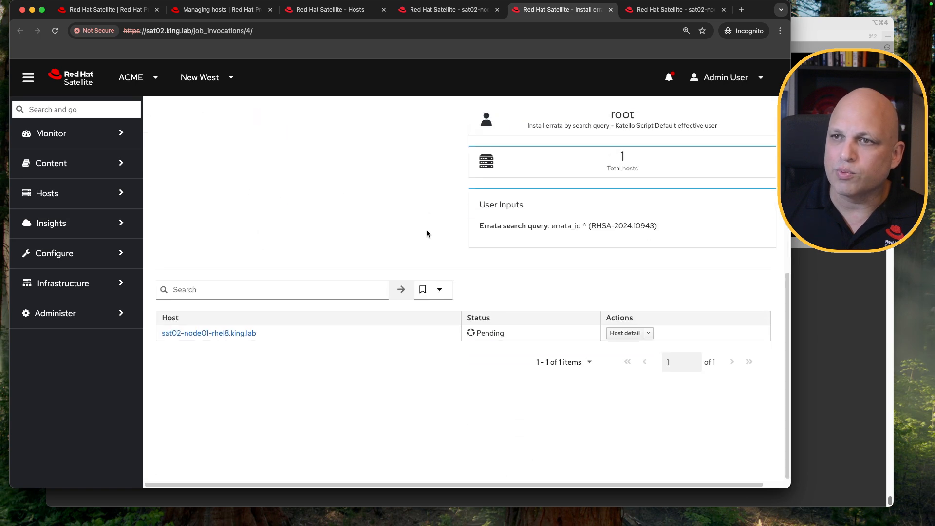
left_click(220, 334, "super")
left_click(585, 9)
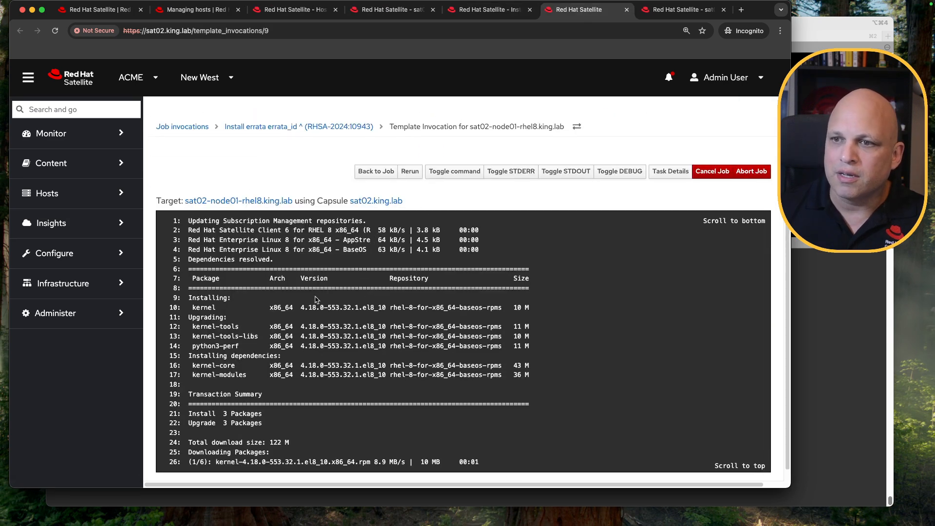
Review the package installation output, including the kernel packages and the Tracer profile upload line
left_click_drag(200, 307, 231, 308)
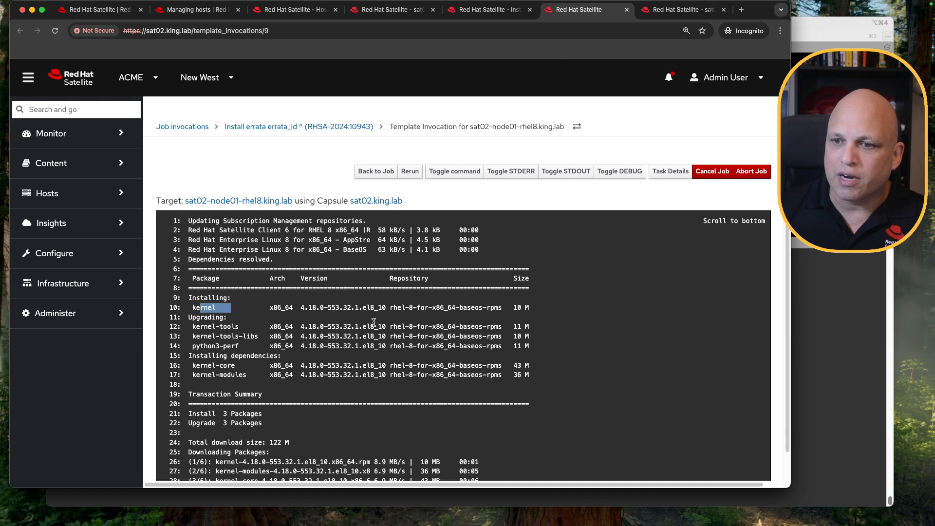
scroll(374, 322, "down", 2)
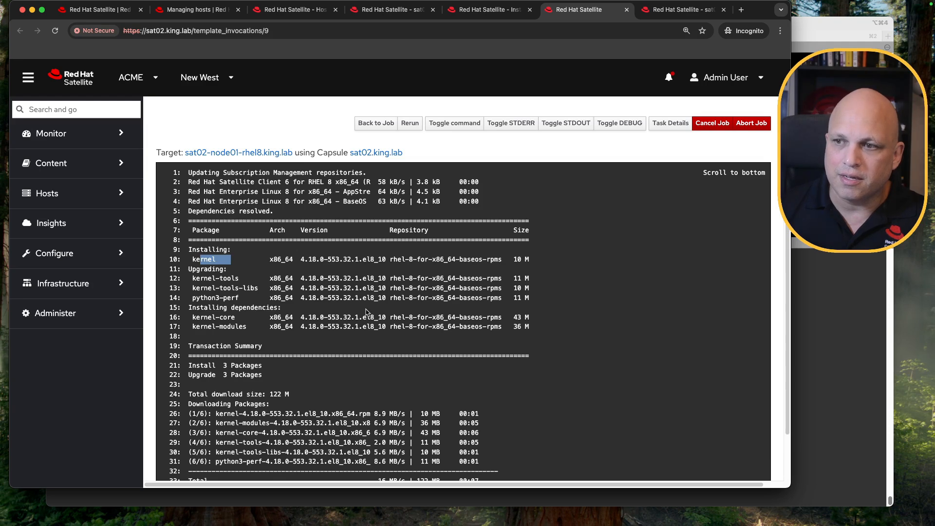
scroll(435, 336, "down", 2)
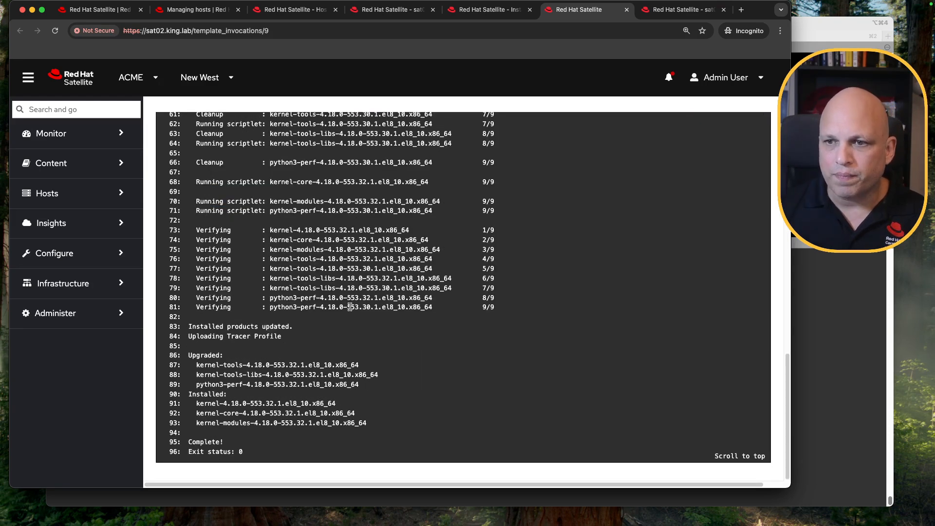
left_click_drag(374, 307, 204, 230)
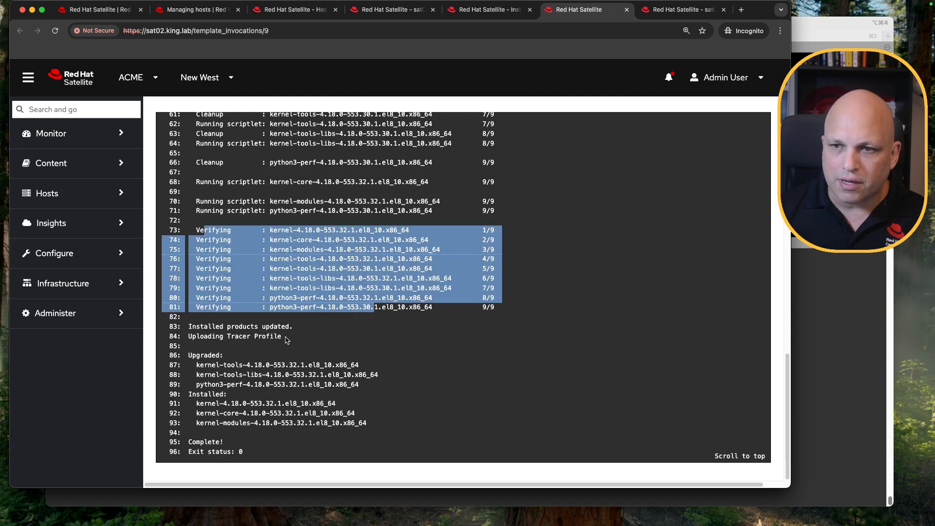
left_click_drag(282, 337, 190, 338)
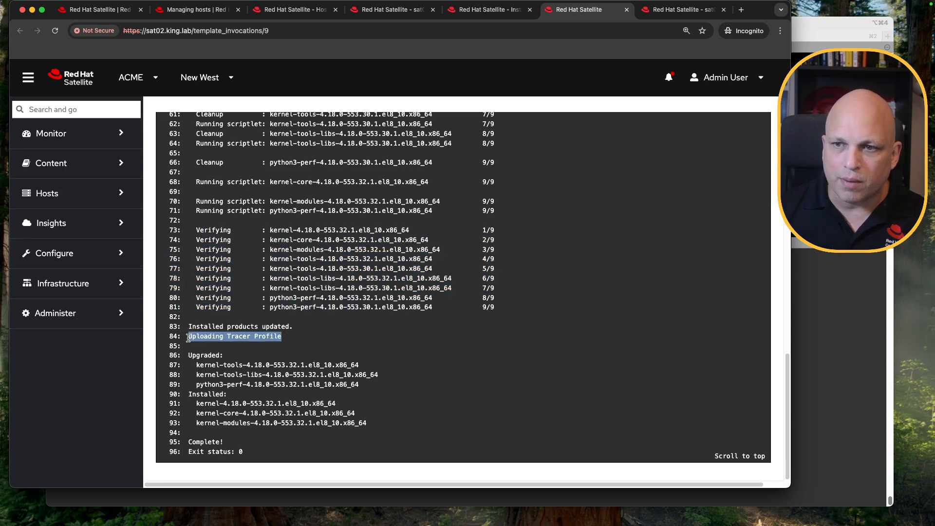
left_click(279, 337)
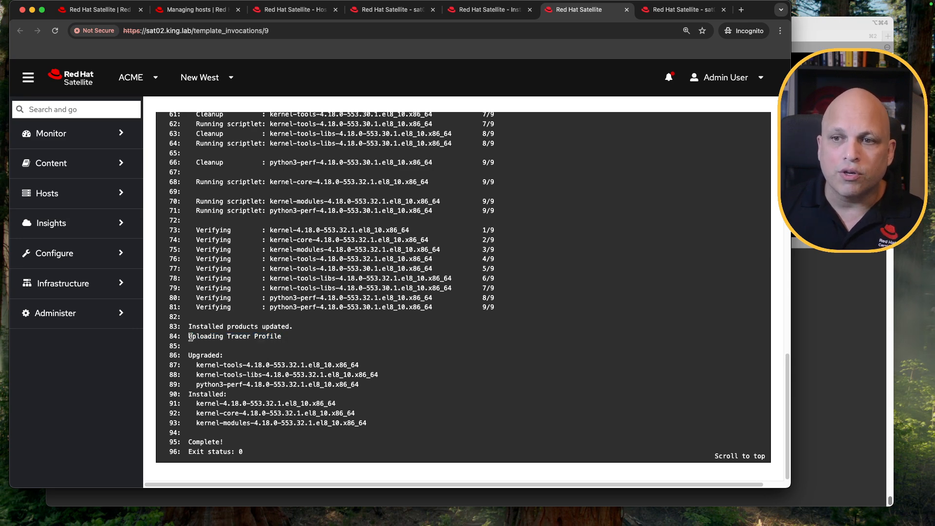
left_click_drag(282, 339, 188, 340)
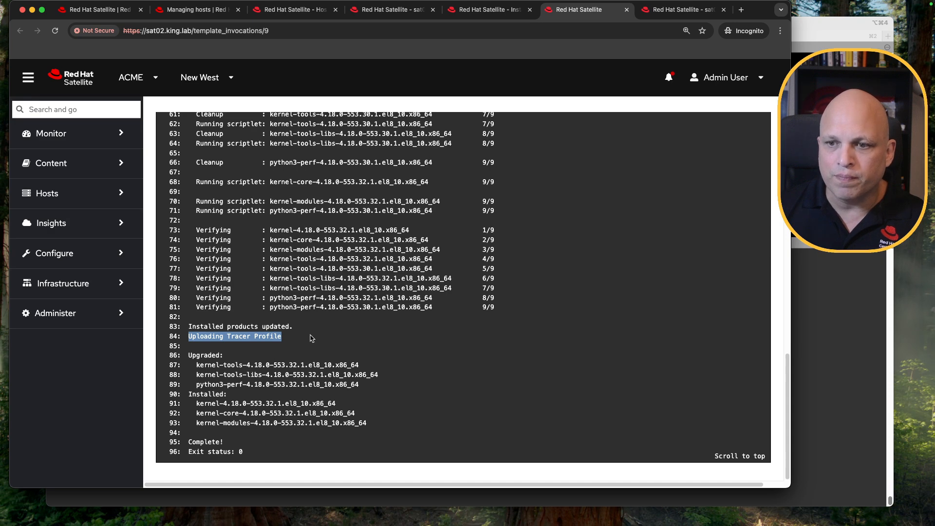
Return to the errata install job overview to check its result, then close the job tab
left_click(627, 10)
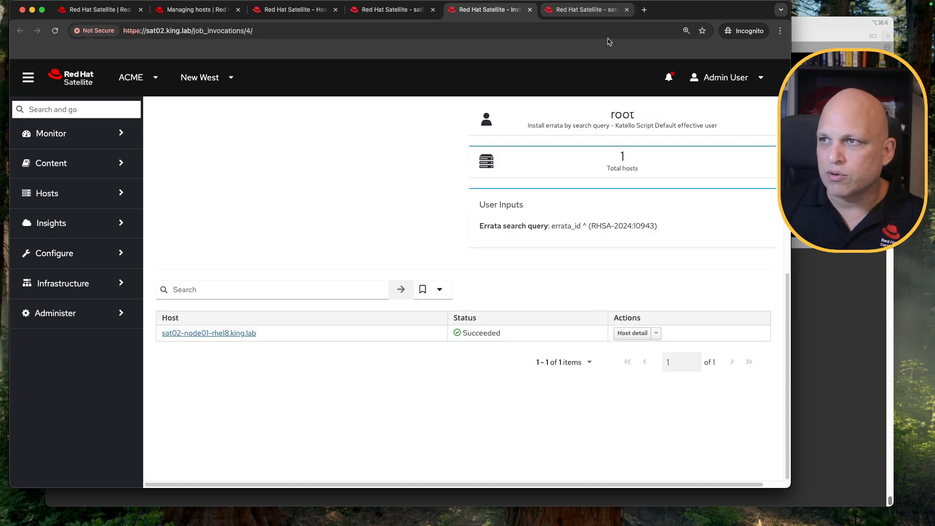
scroll(423, 253, "up", 6)
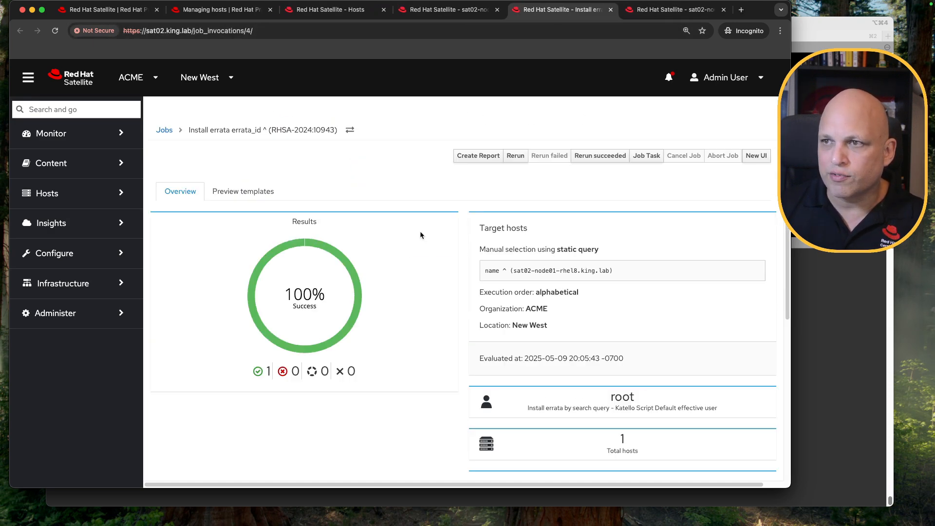
left_click(611, 9)
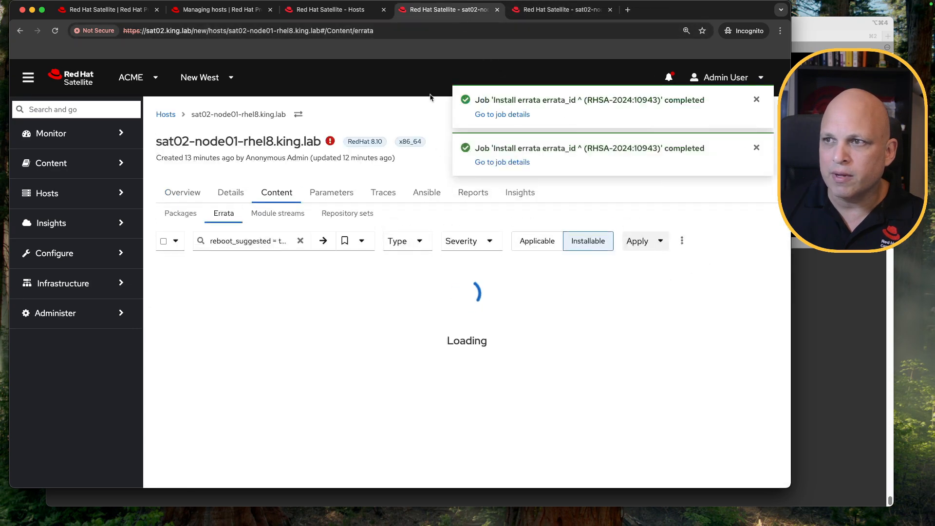
Open node01's Traces tab and review the listed applications and their helper actions
left_click(384, 193)
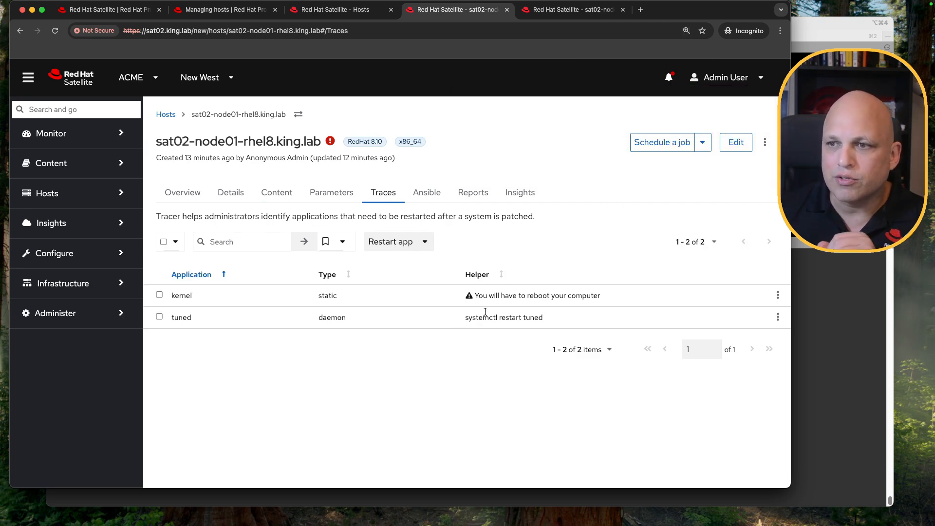
left_click_drag(493, 298, 598, 296)
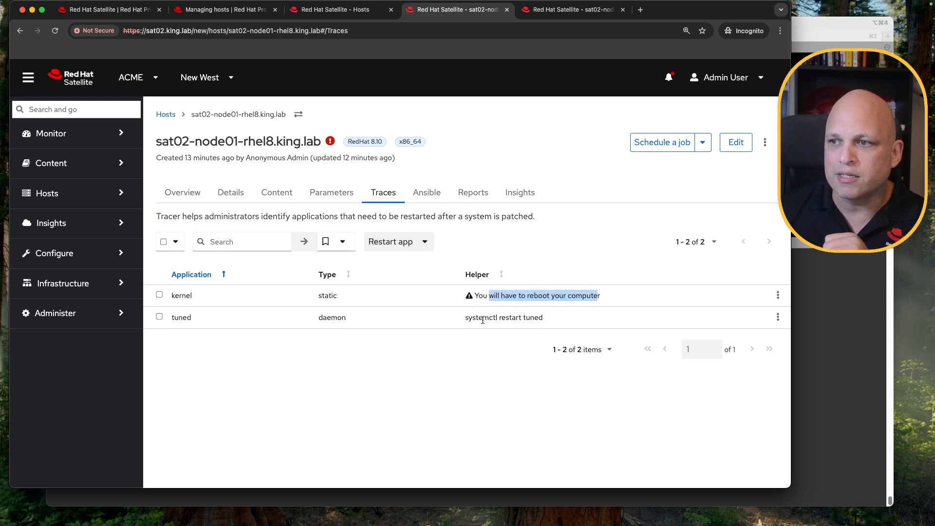
left_click_drag(470, 319, 546, 322)
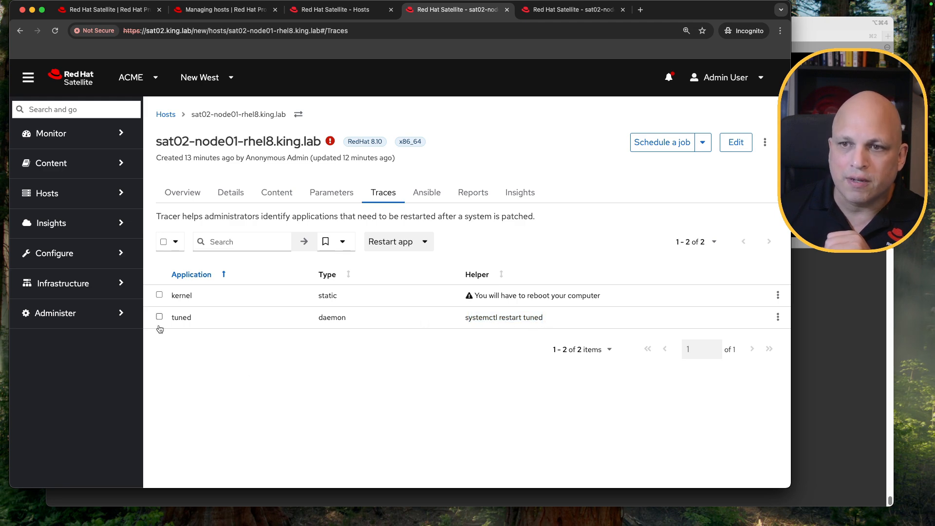
Select the tuned trace instead of the kernel and view the Restart app options without running one
left_click(159, 295)
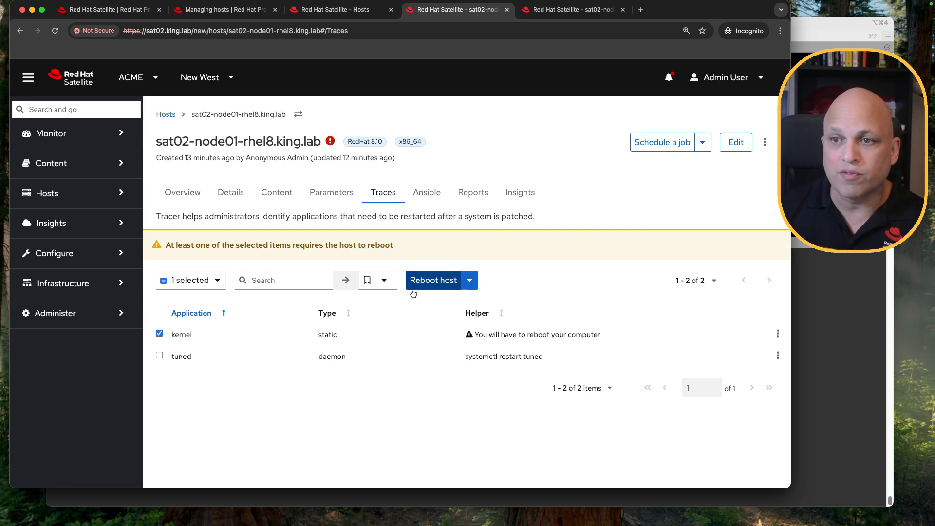
left_click(159, 334)
left_click(159, 317)
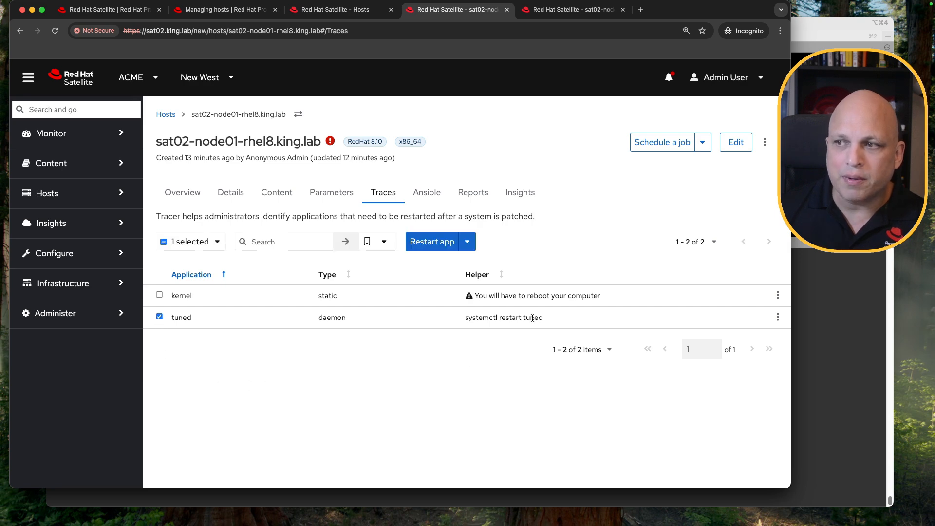
left_click_drag(524, 317, 546, 317)
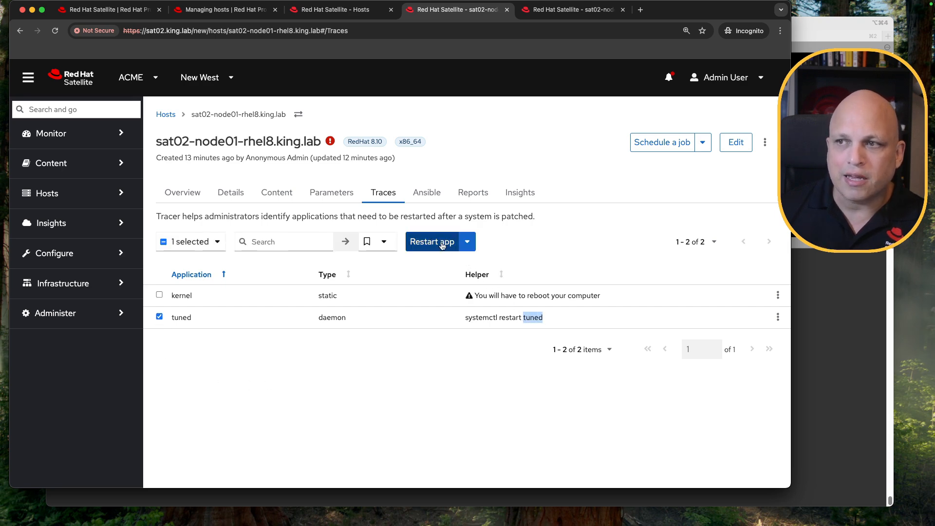
left_click(467, 242)
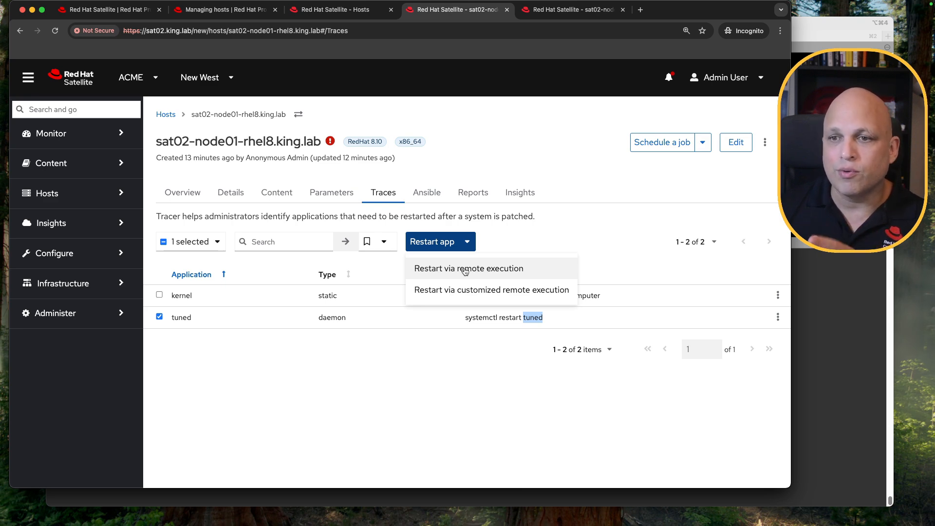
left_click(436, 378)
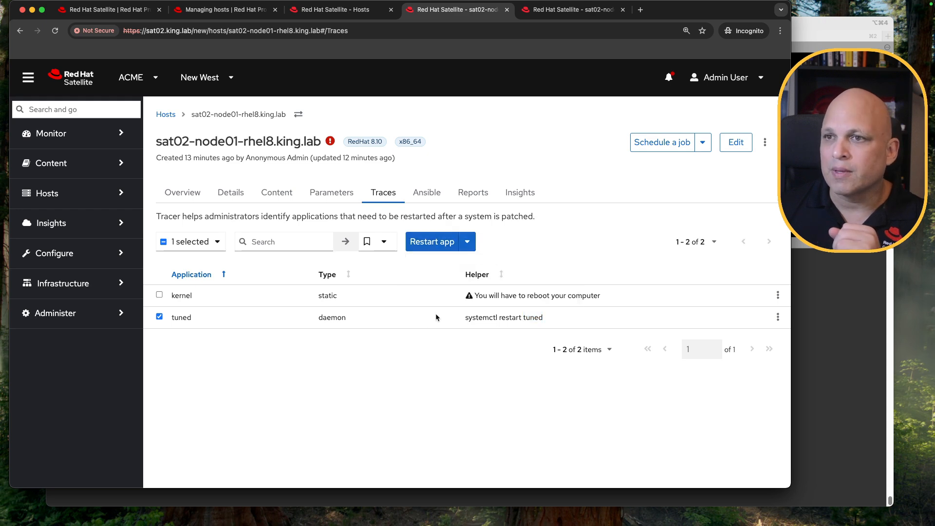
Switch to the sat02-node02-rhel9.king.lab host tab, reload it and open its Content tab
left_click(569, 11)
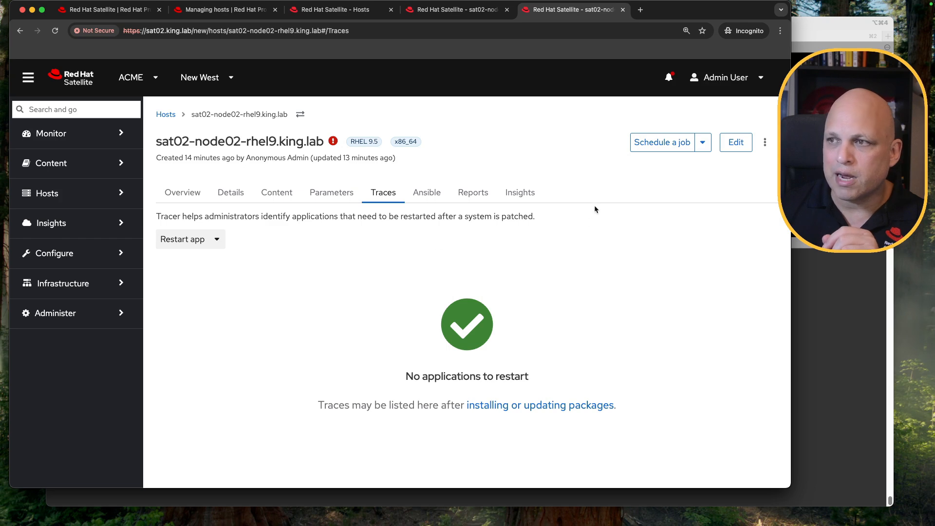
key("super+r")
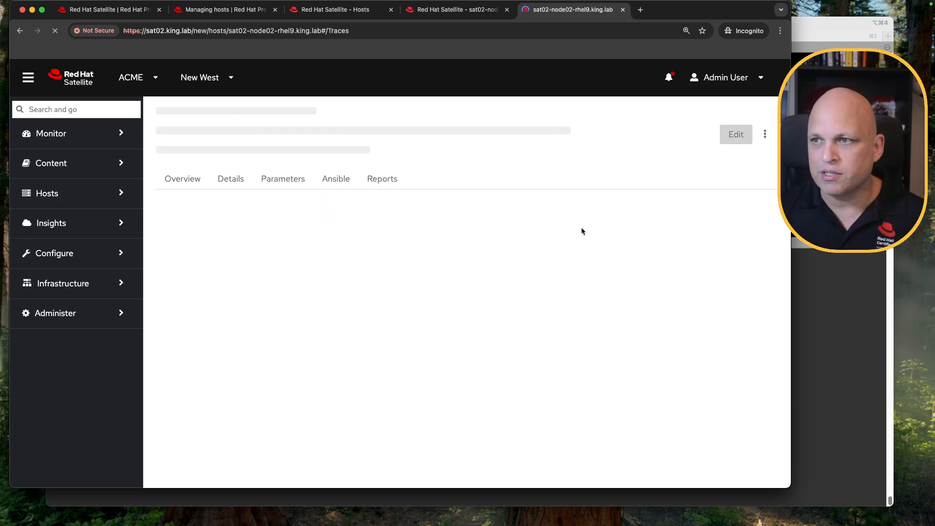
left_click(277, 193)
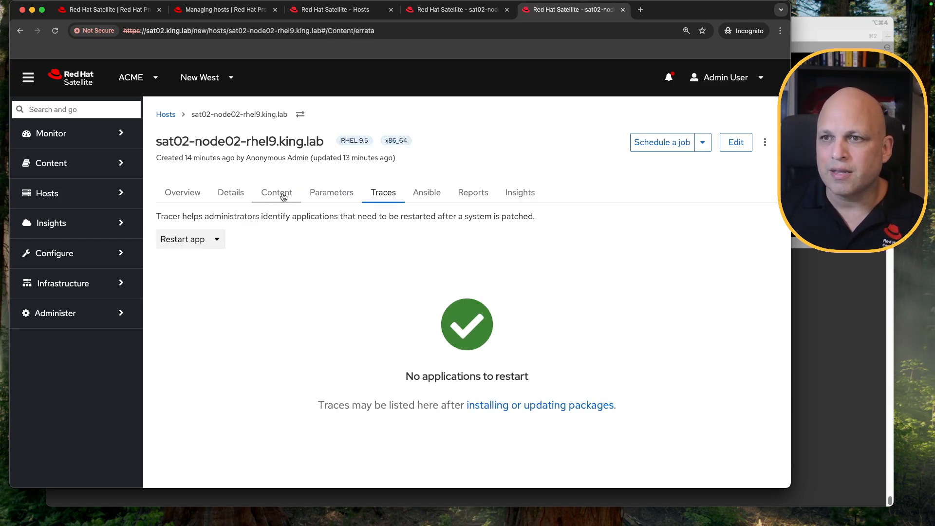
Filter node02's installable errata with the search reboot_suggested = true
left_click(214, 241)
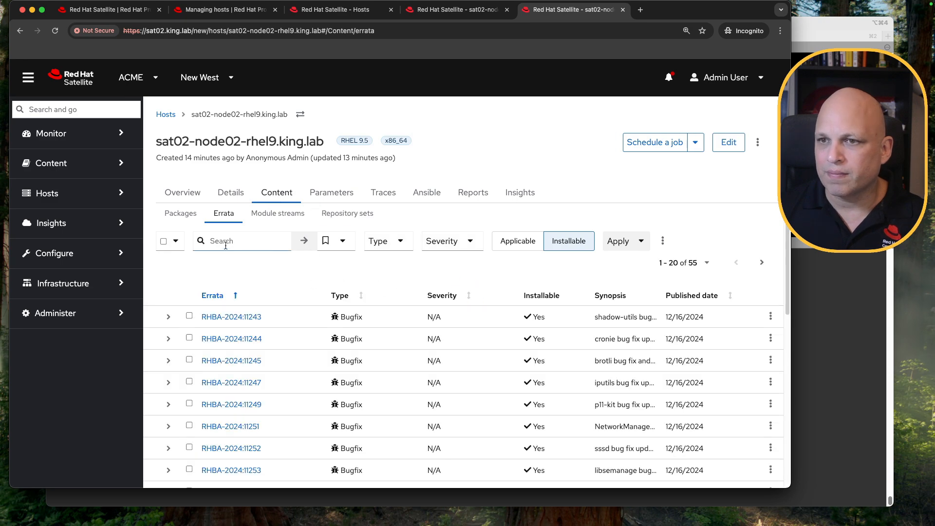
type("re")
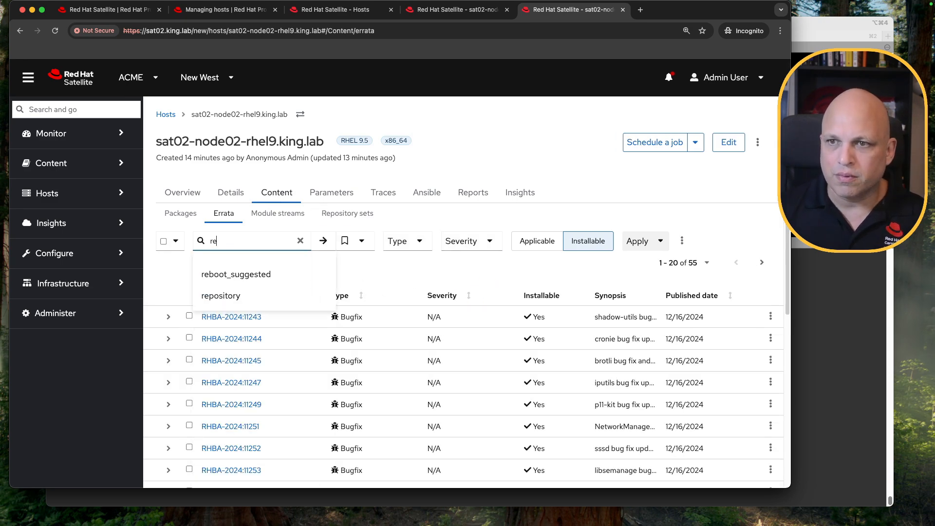
left_click(244, 275)
type("= true")
key("Return")
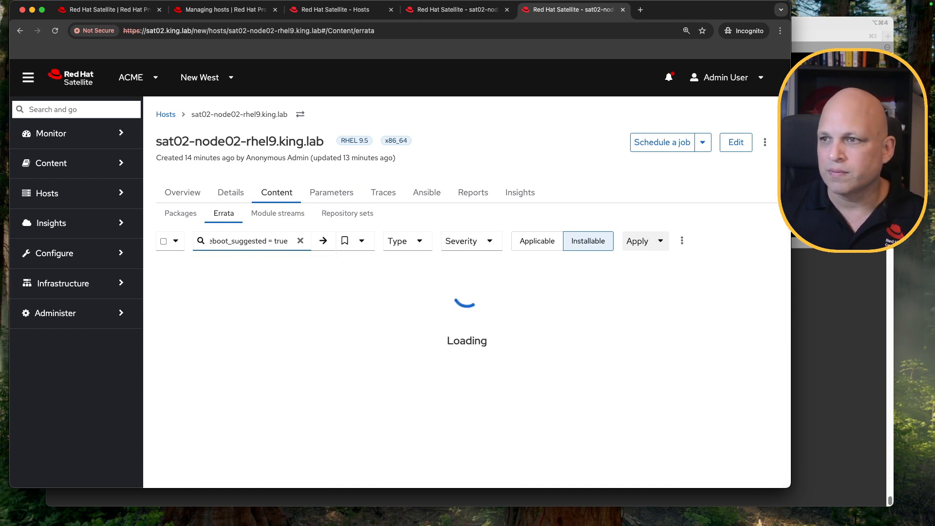
Select errata RHSA-2024:10939, RHSA-2024:11486 and RHBA-2025:4479 and apply them to the host
scroll(483, 274, "down", 5)
left_click(189, 208)
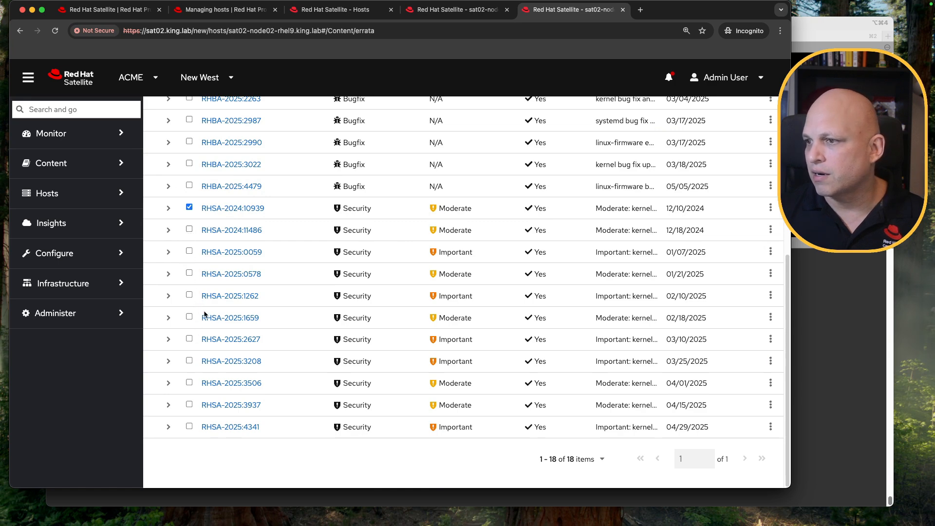
left_click(189, 229)
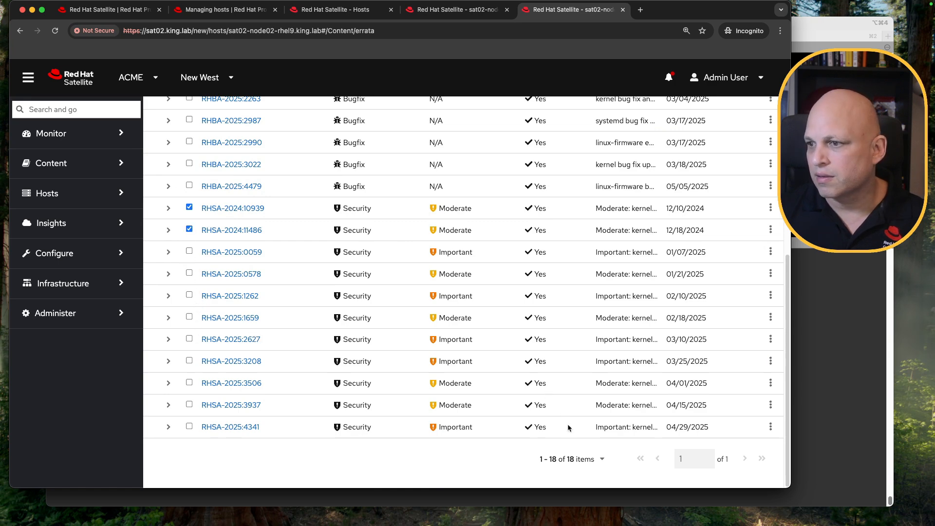
scroll(397, 229, "up", 1)
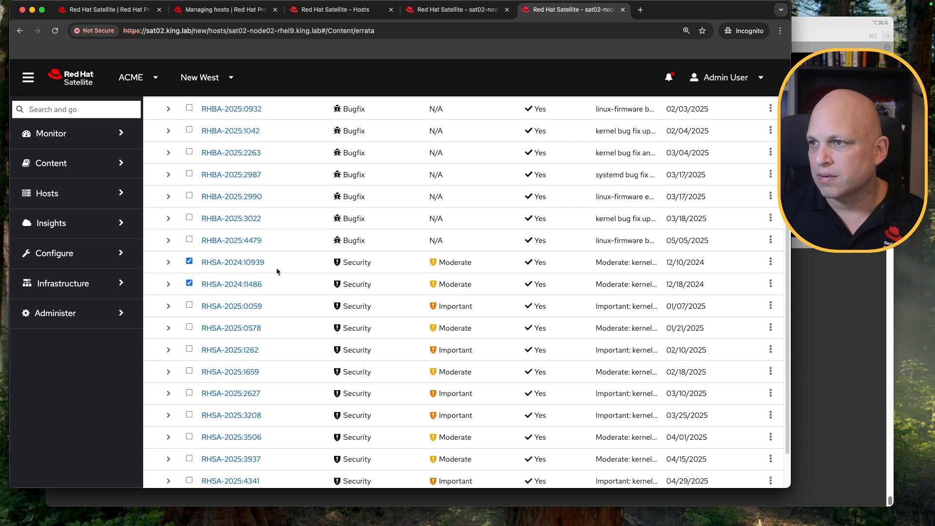
scroll(236, 261, "up", 4)
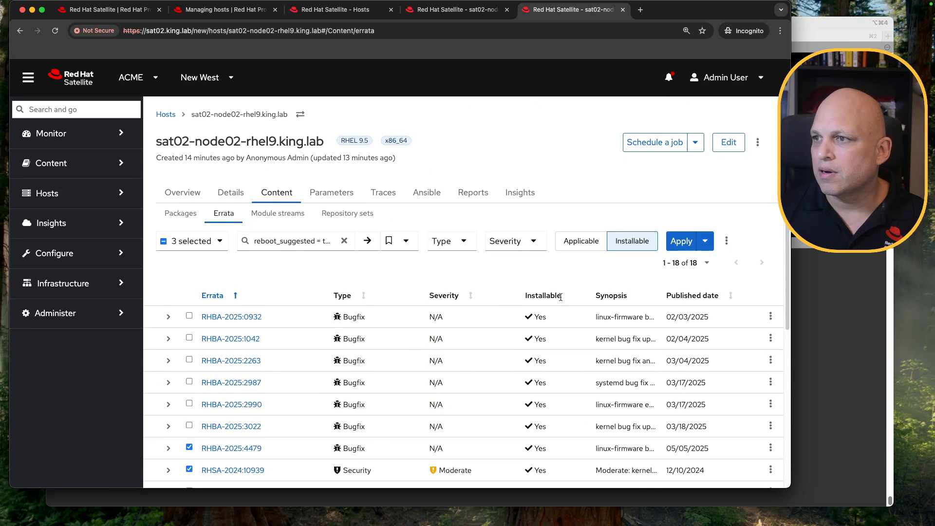
left_click(681, 242)
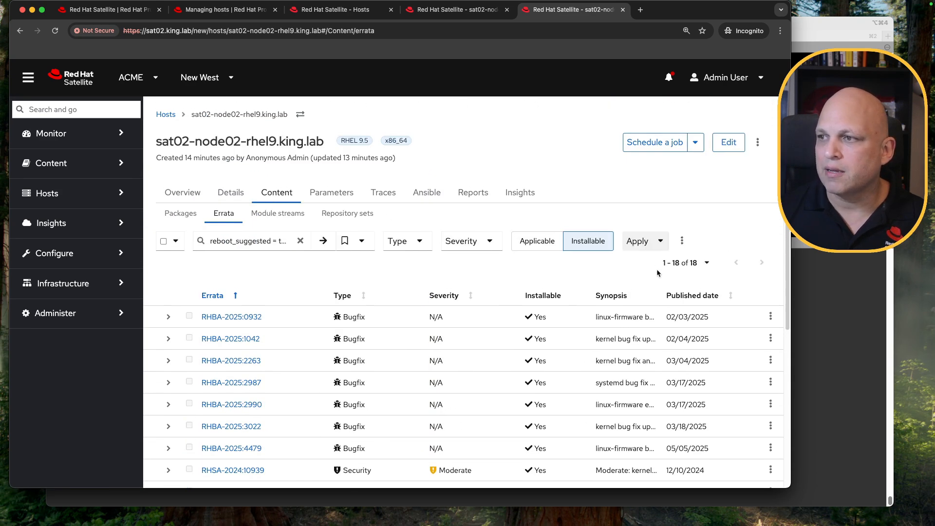
left_click(516, 151, "super")
Open the errata install job's output for sat02-node02-rhel9.king.lab and display the command it ran
left_click(667, 10)
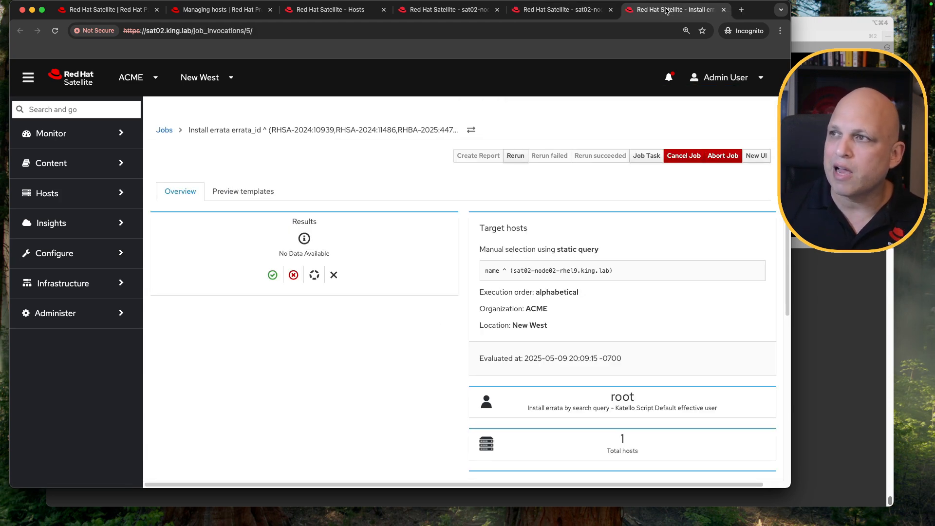
scroll(445, 233, "down", 6)
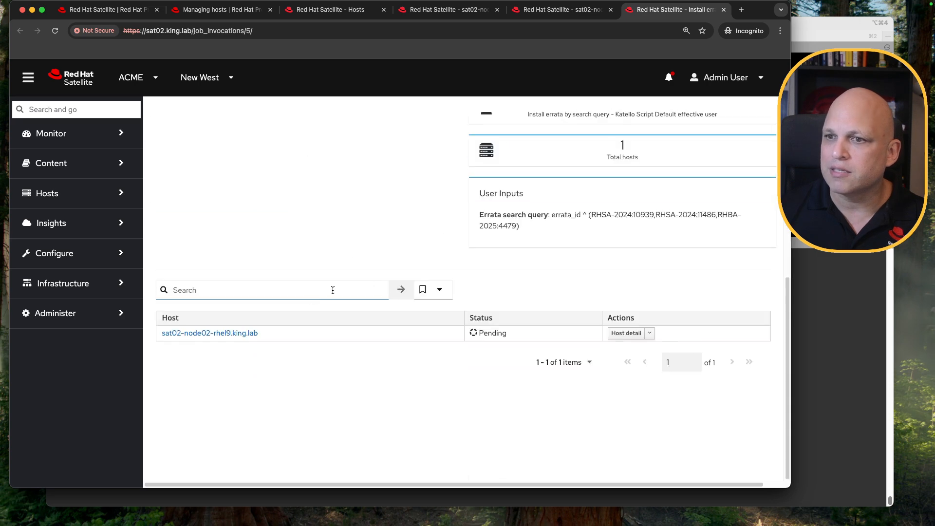
left_click(229, 337, "super")
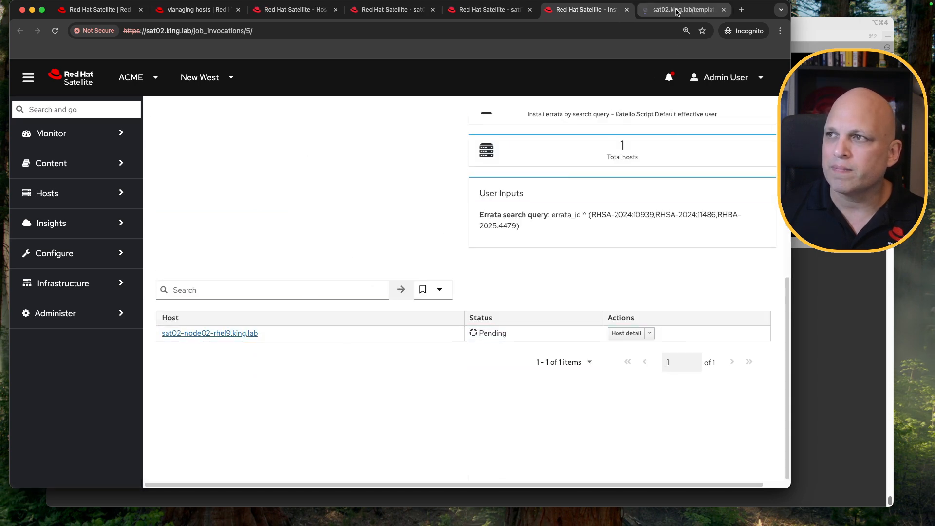
left_click(679, 10)
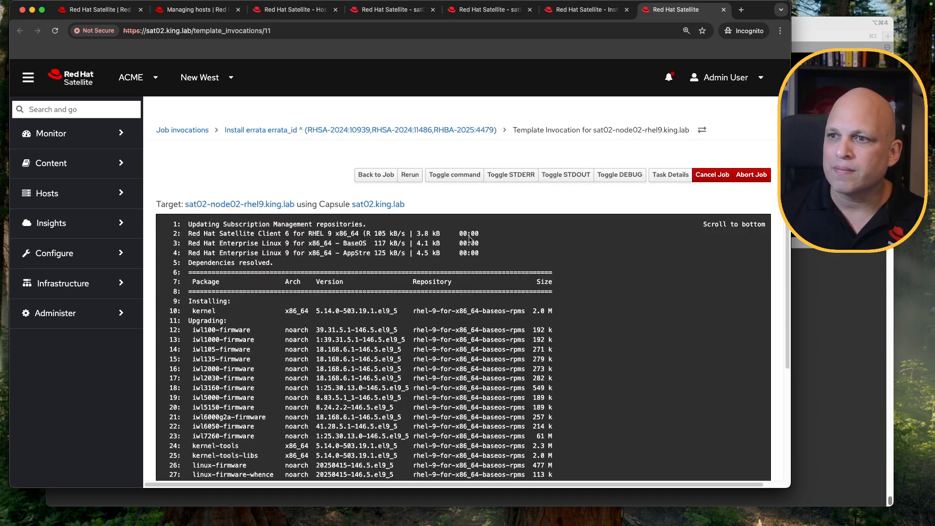
left_click(452, 178)
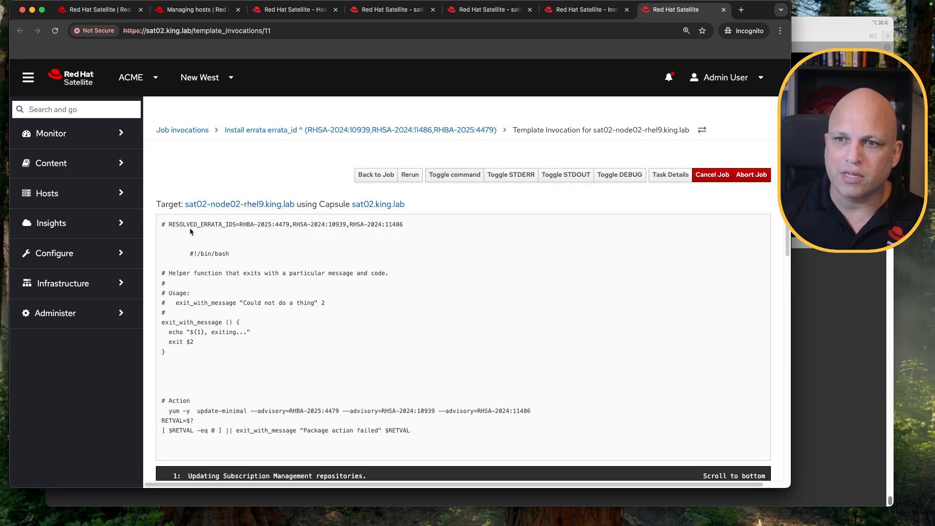
left_click_drag(168, 412, 512, 415)
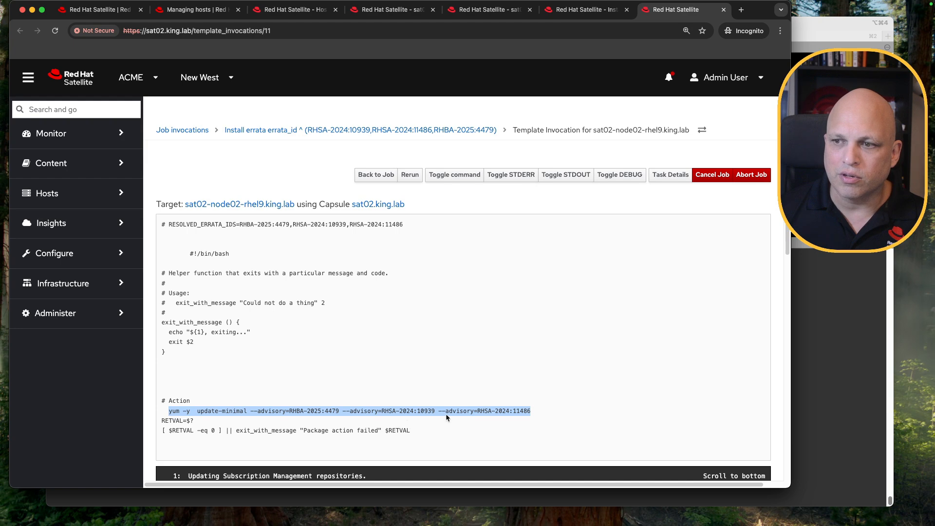
Scroll through the job output to its end, then check the job overview and close both job tabs
scroll(443, 381, "down", 10)
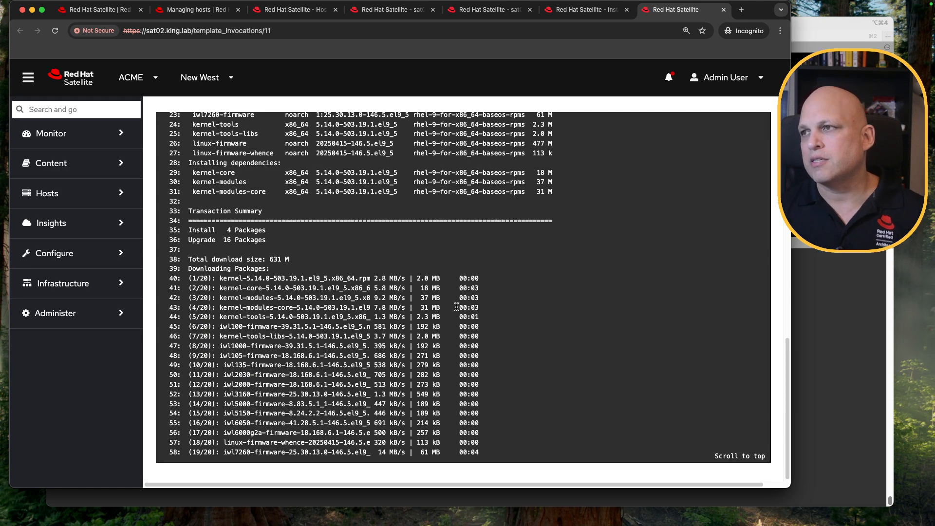
scroll(456, 306, "down", 20)
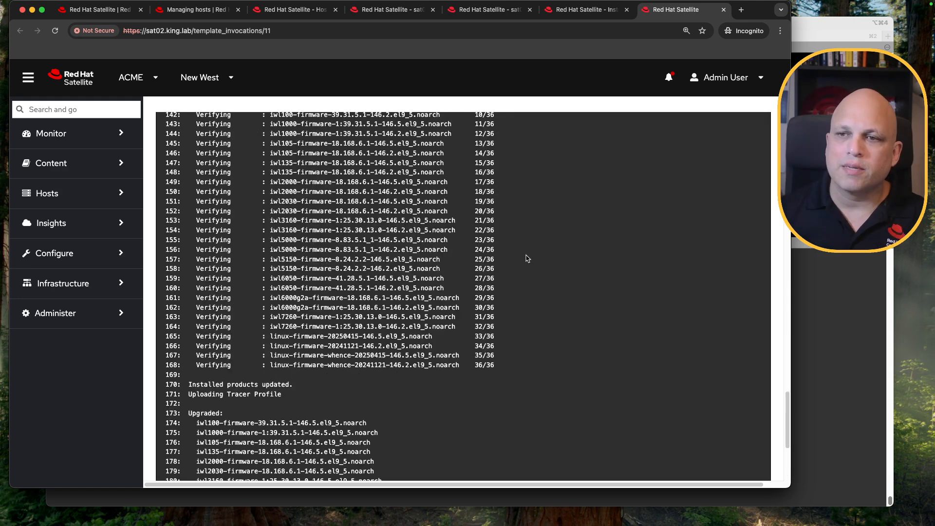
left_click_drag(213, 240, 432, 355)
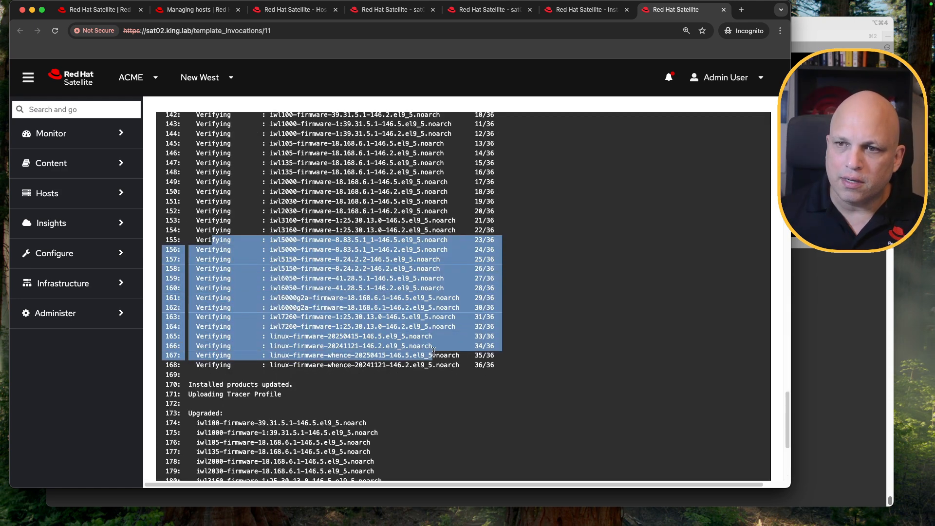
scroll(332, 343, "down", 5)
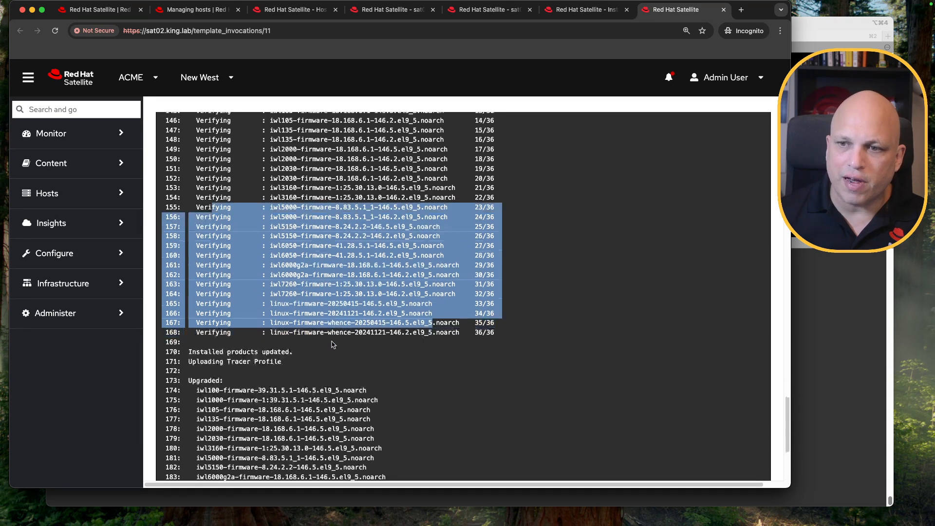
left_click_drag(281, 269, 189, 270)
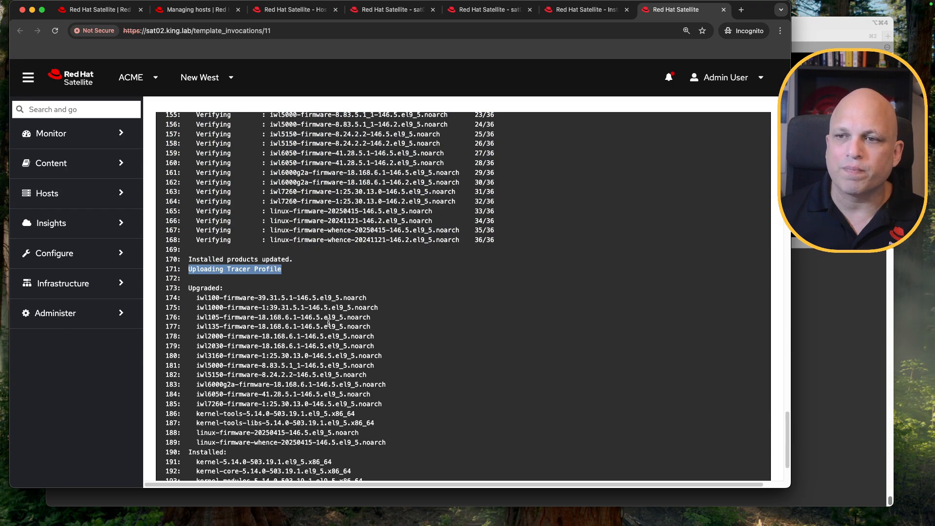
scroll(328, 322, "down", 1)
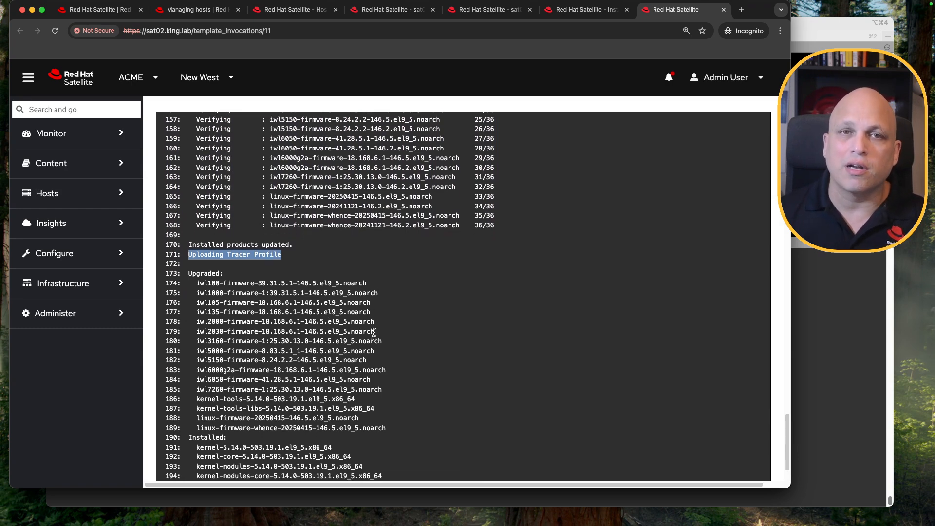
scroll(439, 314, "down", 4)
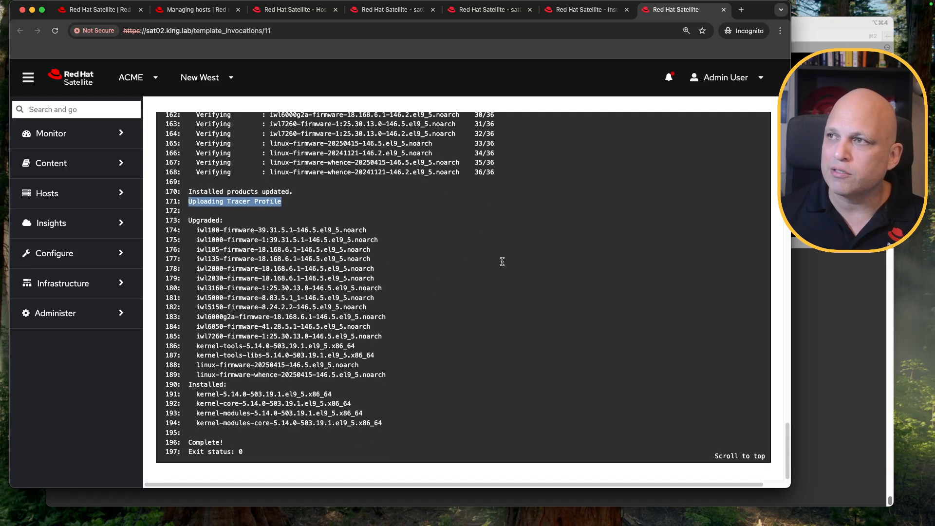
left_click(724, 9)
scroll(628, 181, "up", 5)
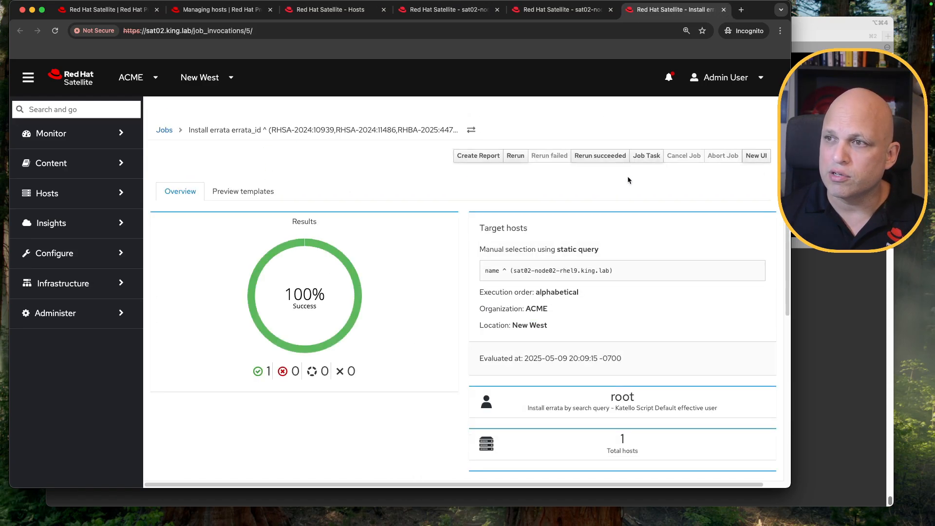
left_click(723, 10)
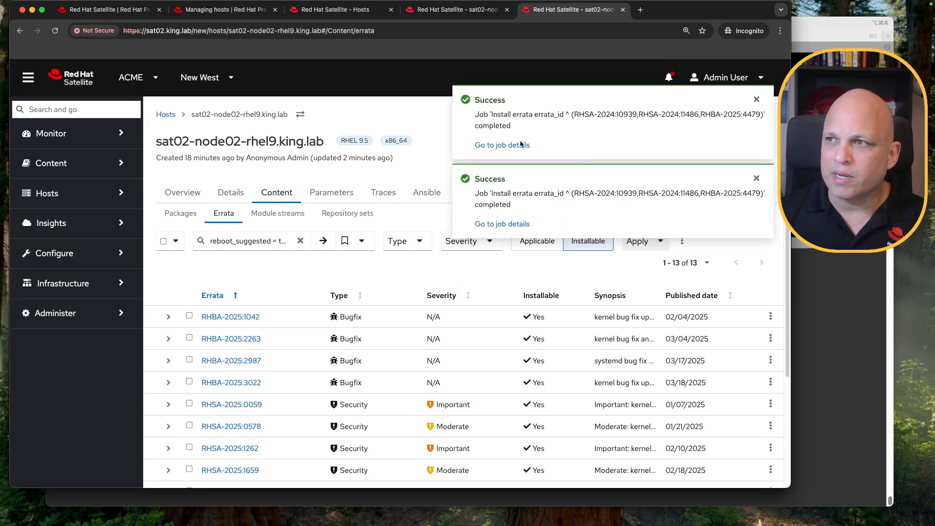
Open node02's Traces tab, dismiss the notification and review the listed applications' helper actions
left_click(385, 193)
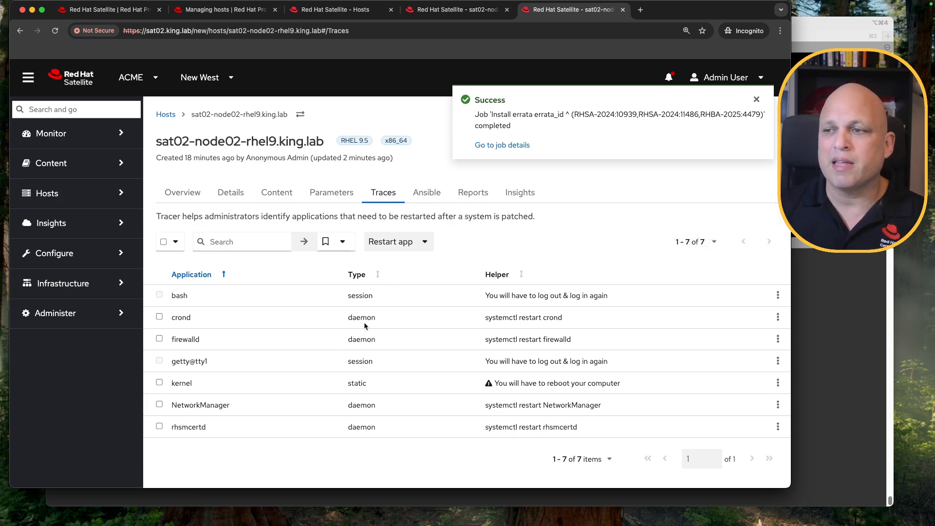
left_click(756, 99)
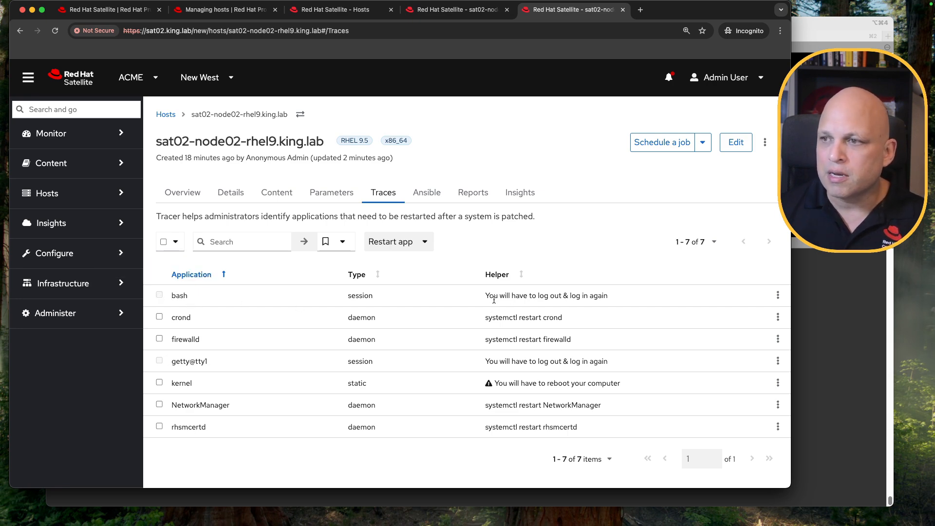
left_click_drag(609, 296, 485, 296)
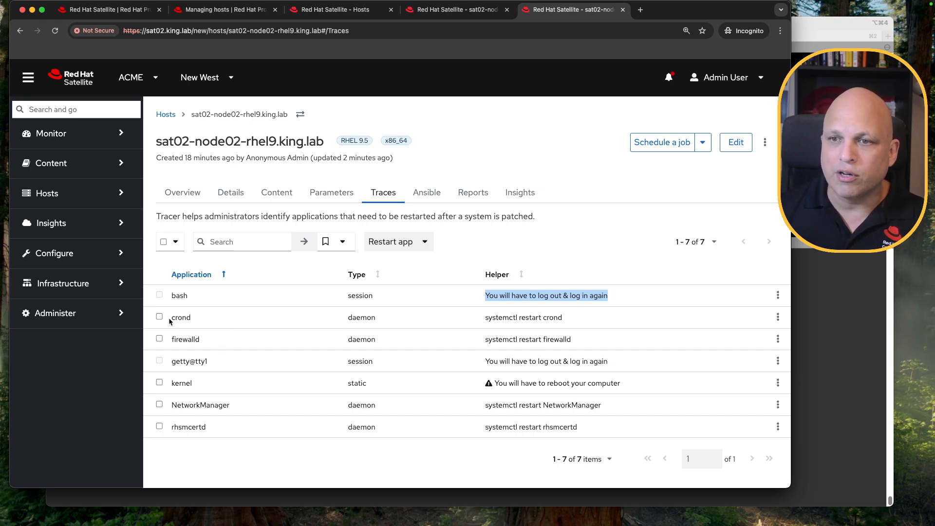
left_click_drag(485, 317, 564, 317)
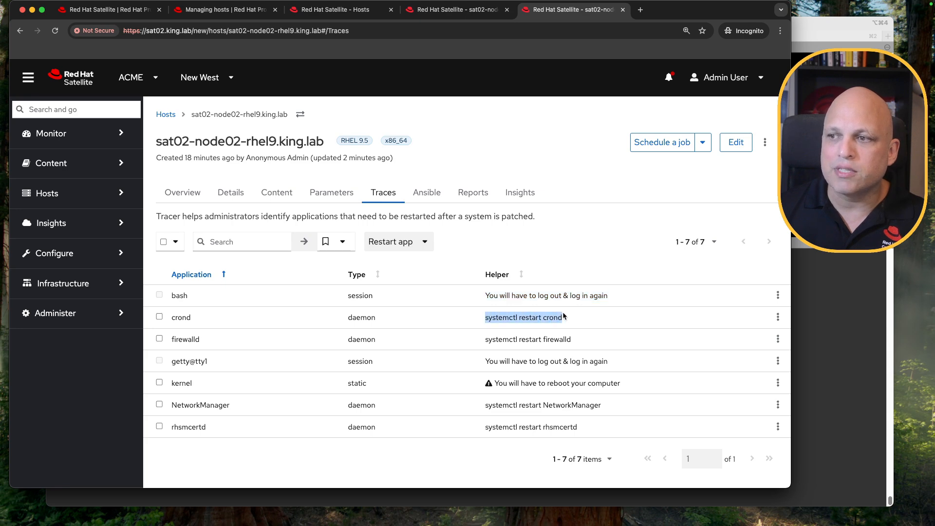
Select the crond trace, restart it with Restart app and open the resulting job's details
left_click(159, 317)
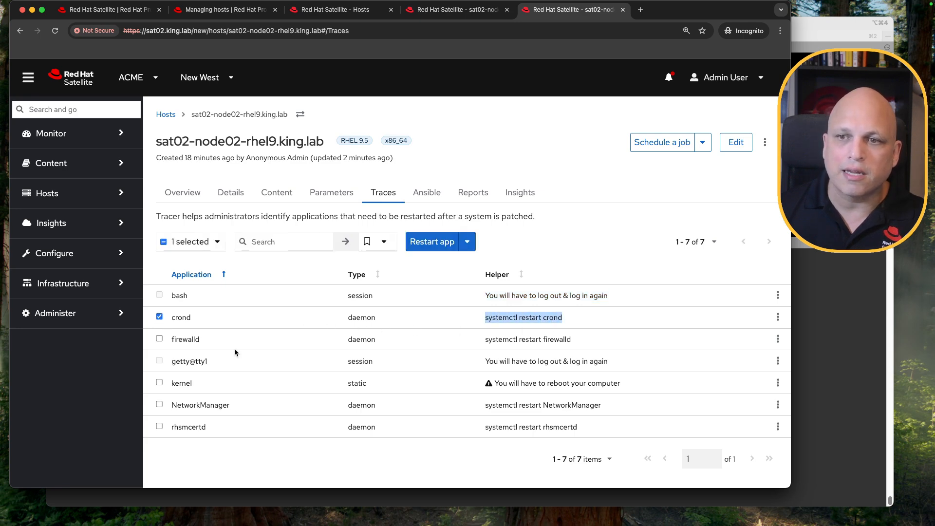
left_click(442, 245)
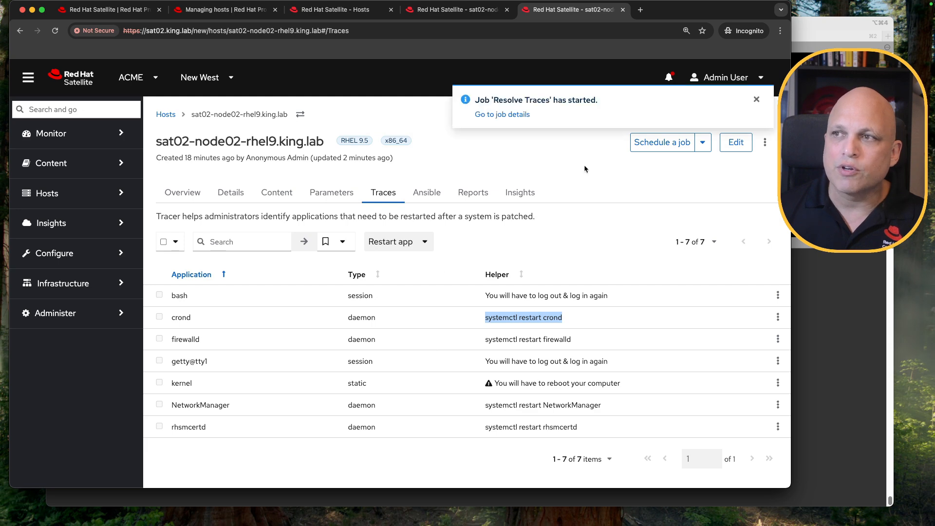
left_click(512, 115)
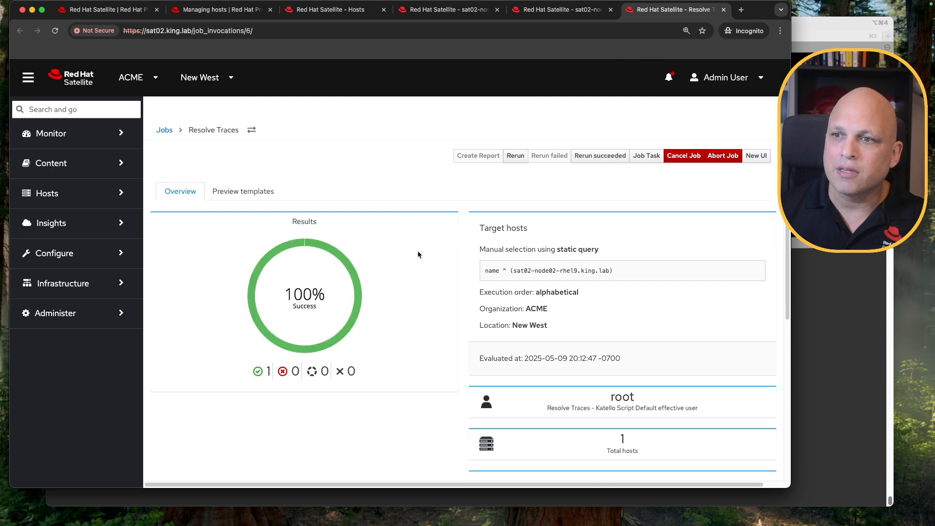
Open the Resolve Traces job's output for node02 and view the command it ran
scroll(417, 251, "down", 8)
left_click(214, 333)
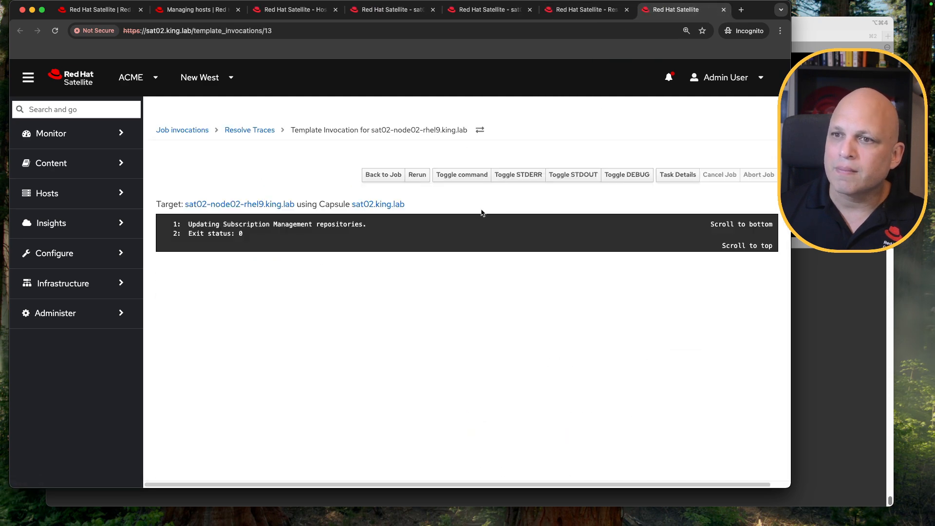
left_click(463, 176)
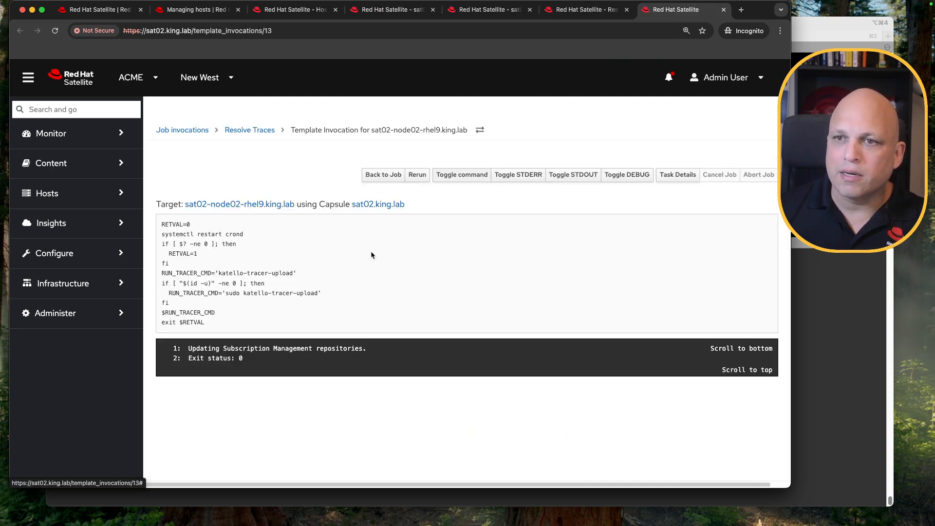
left_click_drag(163, 234, 244, 237)
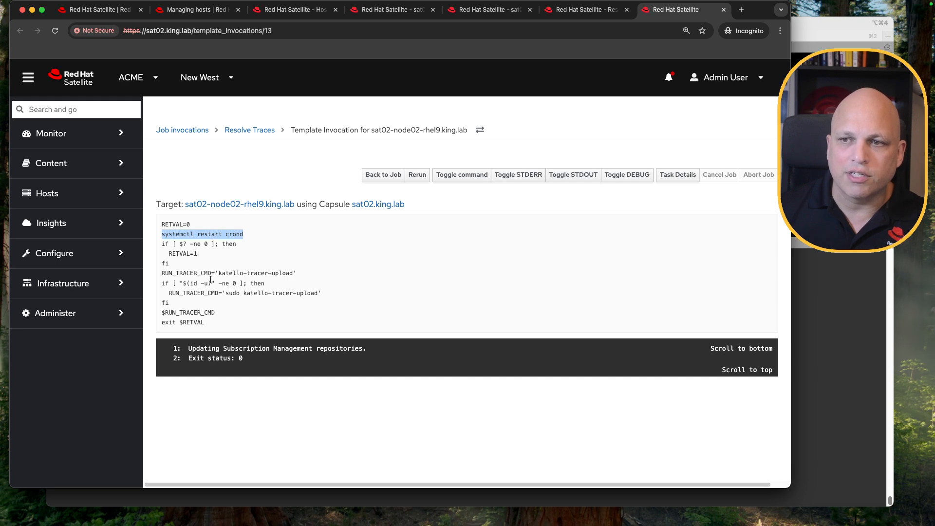
left_click(246, 234)
left_click_drag(223, 233, 161, 234)
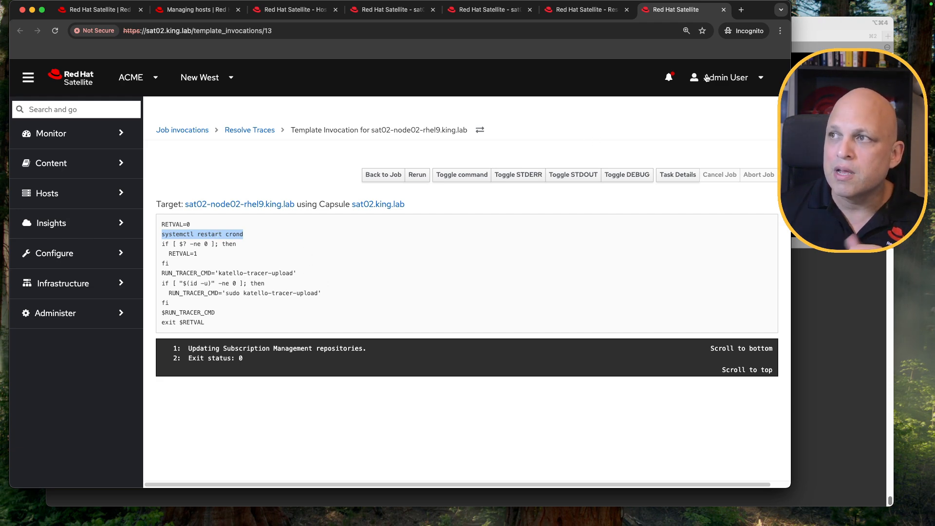
left_click(247, 245)
left_click_drag(245, 236, 161, 235)
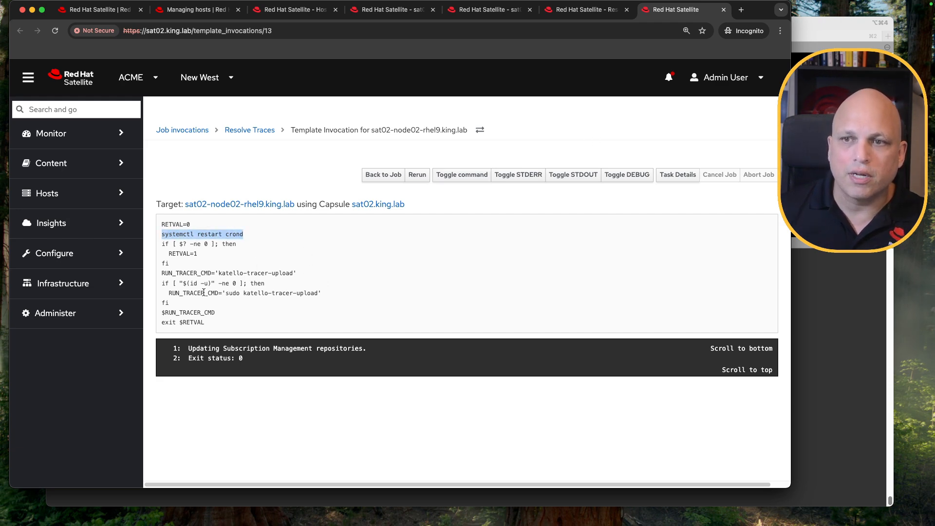
Highlight the tracer upload command in the job output, then close both job tabs
left_click_drag(215, 313, 154, 312)
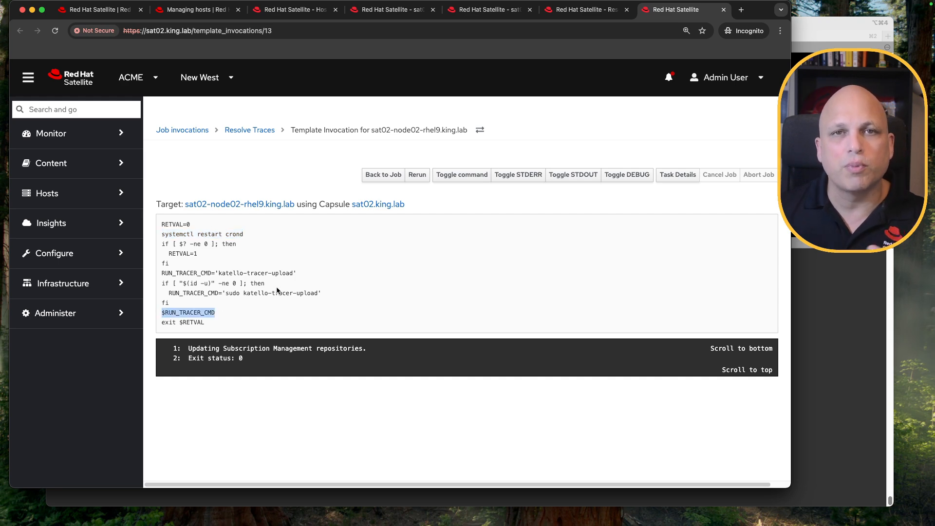
left_click(724, 11)
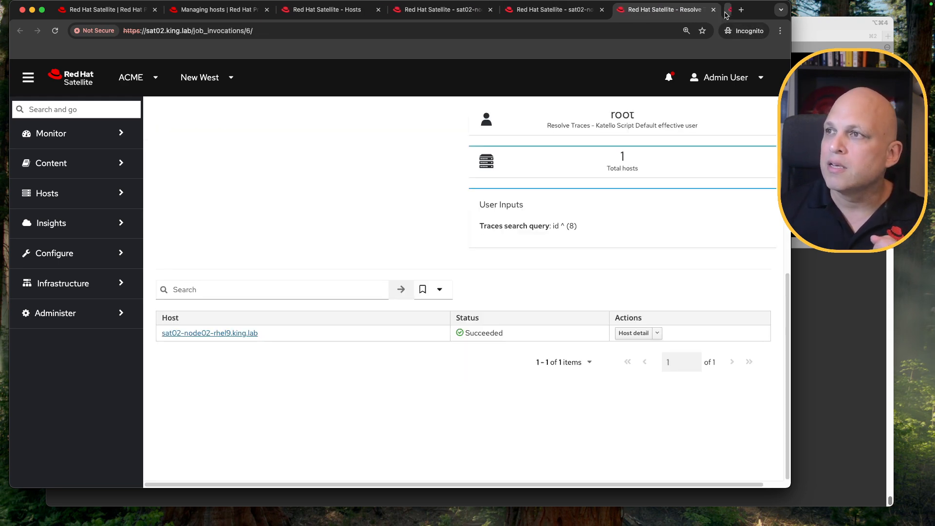
left_click(724, 11)
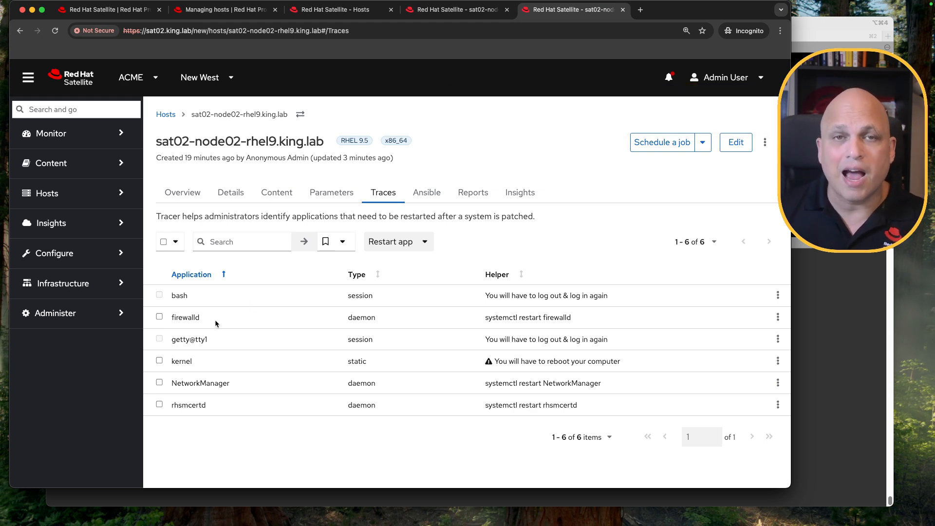
Select the firewalld and rhsmcertd traces and restart them with Restart app
left_click(159, 318)
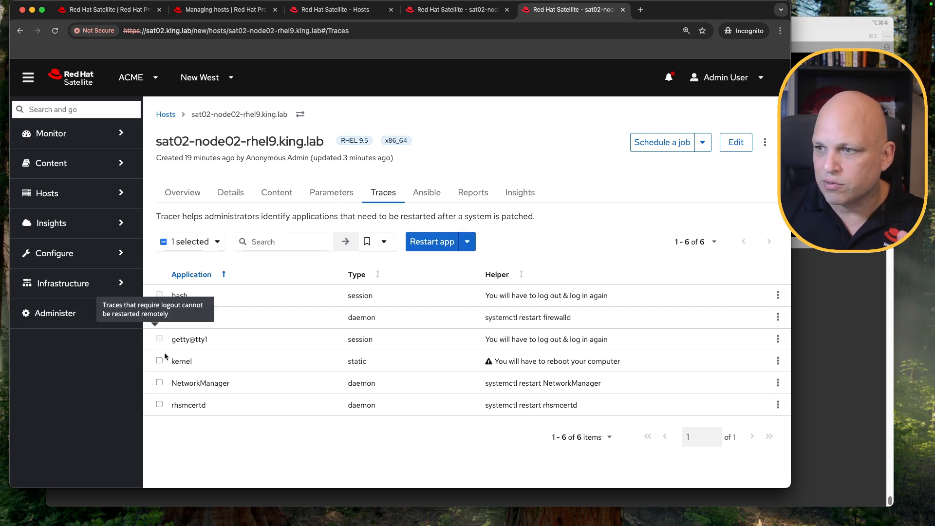
left_click(159, 406)
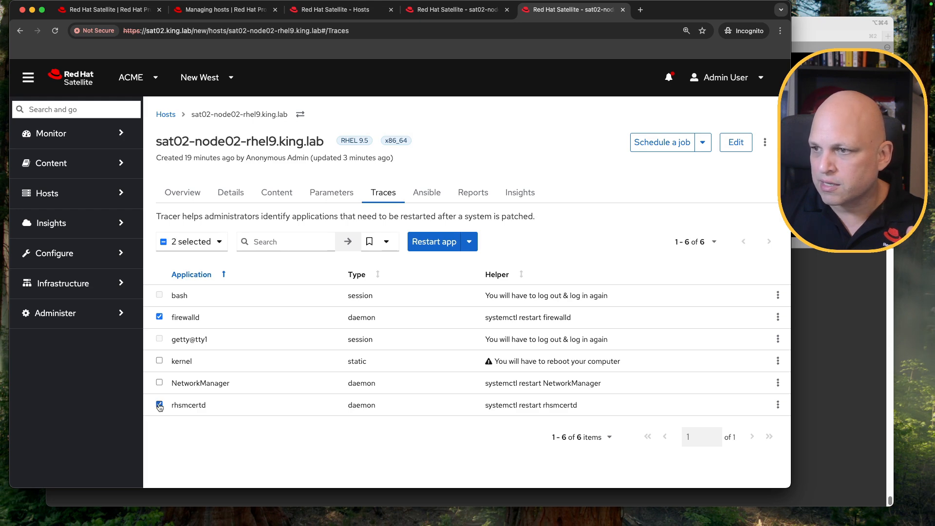
left_click(441, 243)
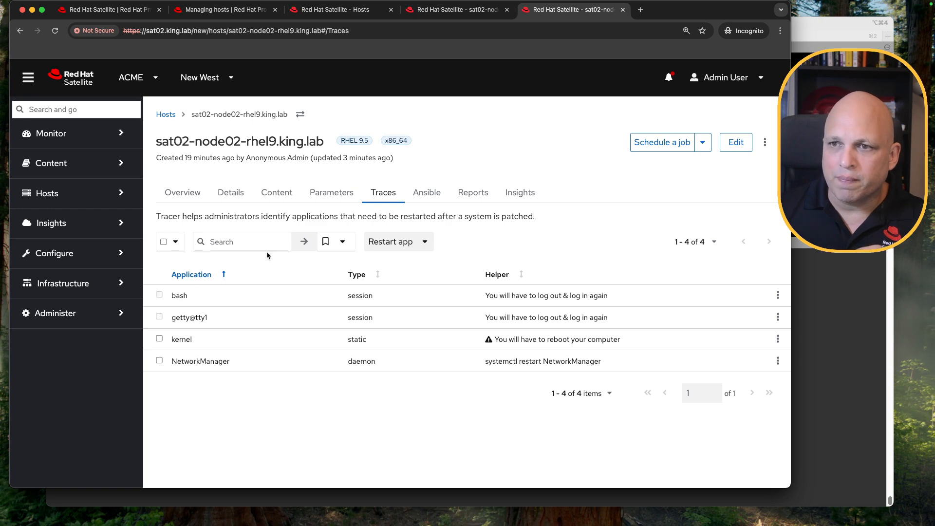
Filter node02's traces with the search app_type = daemon, then clear the search
left_click(254, 240)
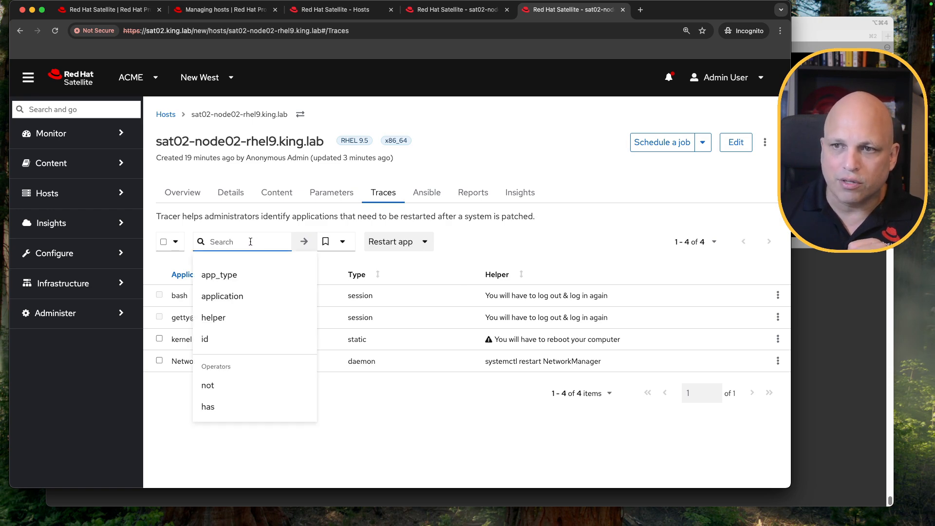
left_click(254, 276)
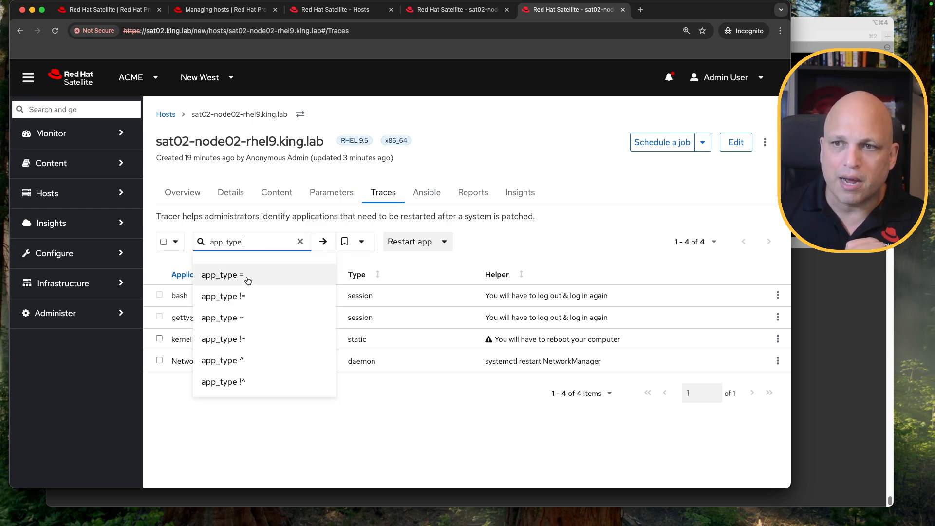
type("=")
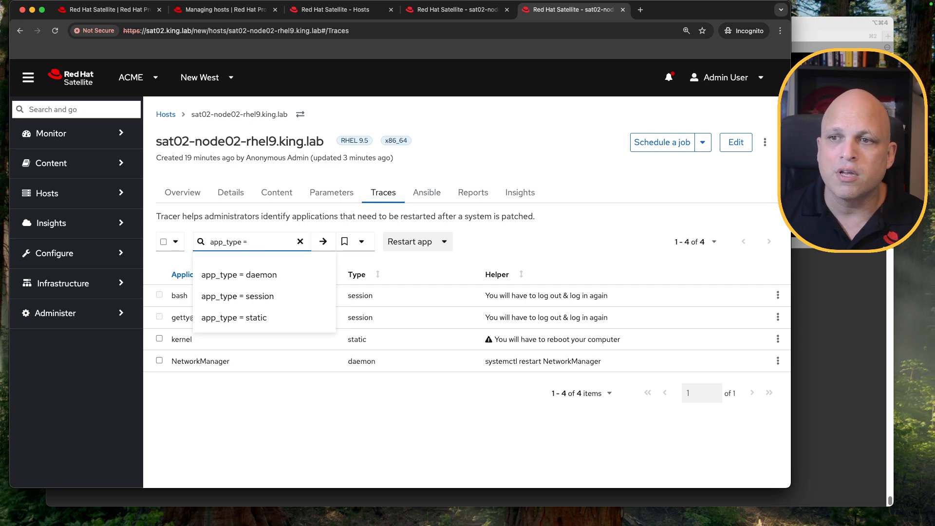
key("Down")
key("Down")
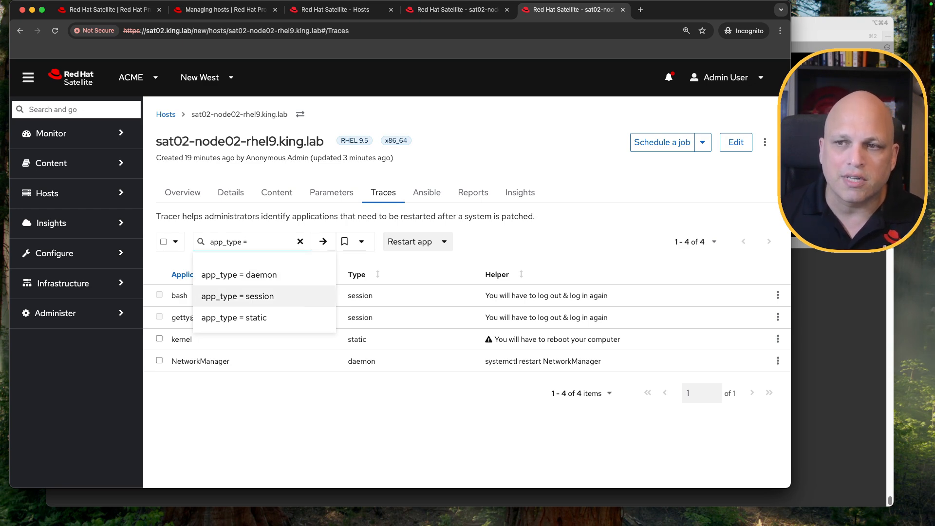
key("Down")
key("Up")
key("Up")
key("Return")
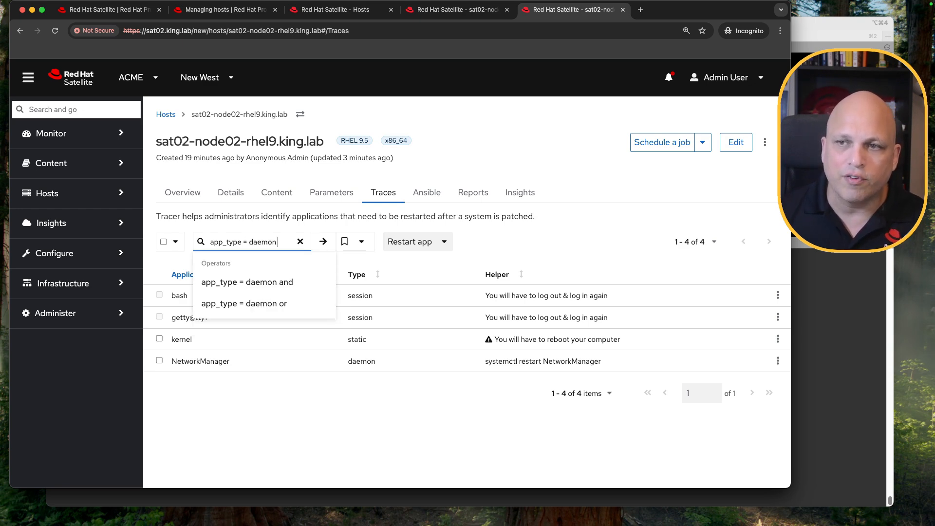
left_click(323, 241)
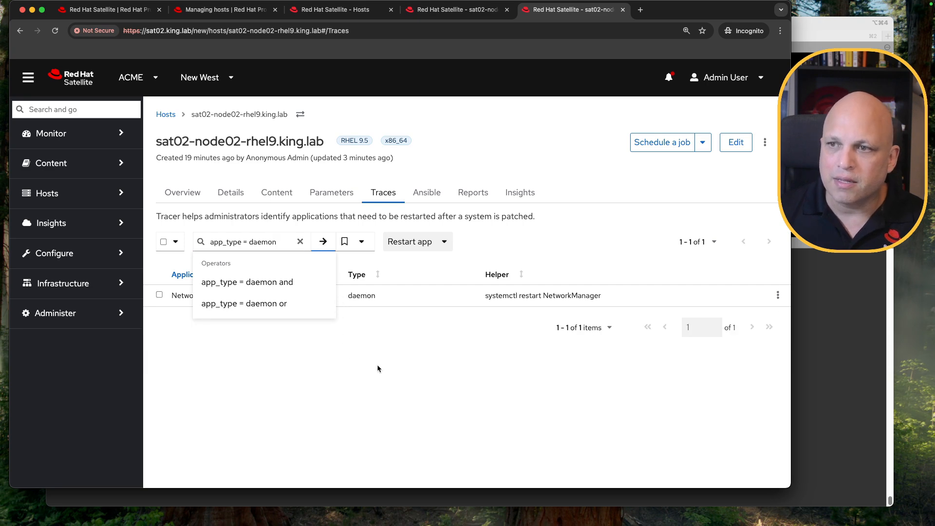
left_click(385, 366)
left_click(300, 242)
left_click(254, 241)
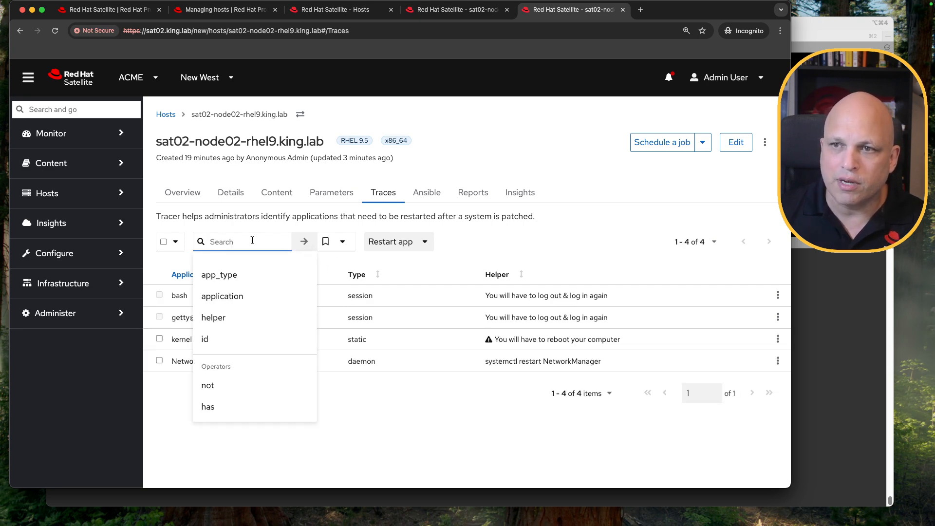
left_click(246, 306)
left_click(293, 285)
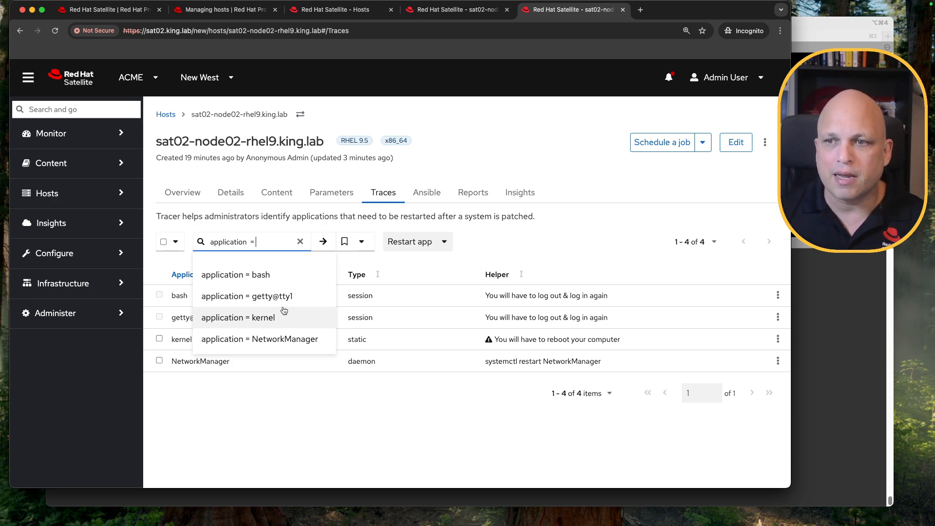
key("BackSpace")
key("BackSpace")
key("BackSpace")
key("BackSpace")
key("BackSpace")
key("BackSpace")
key("BackSpace")
key("BackSpace")
key("BackSpace")
key("BackSpace")
key("BackSpace")
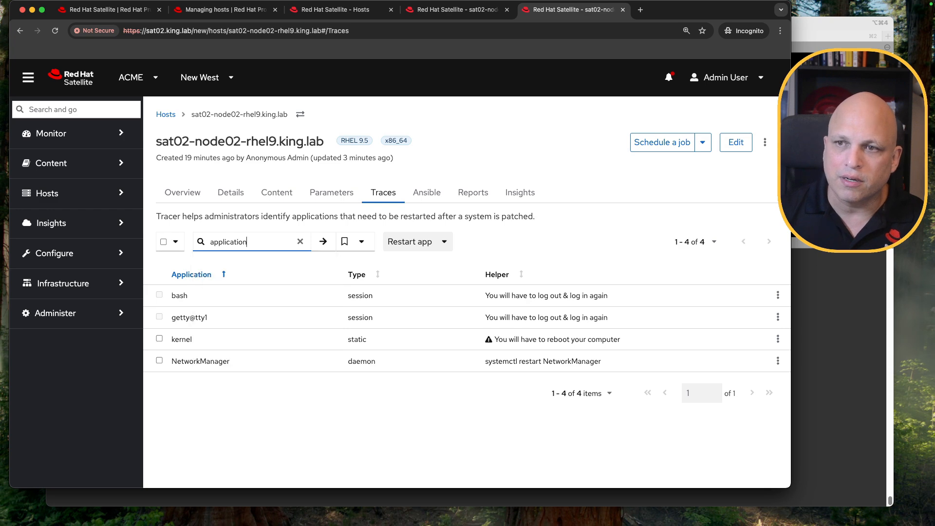
key("BackSpace")
key("BackSpace")
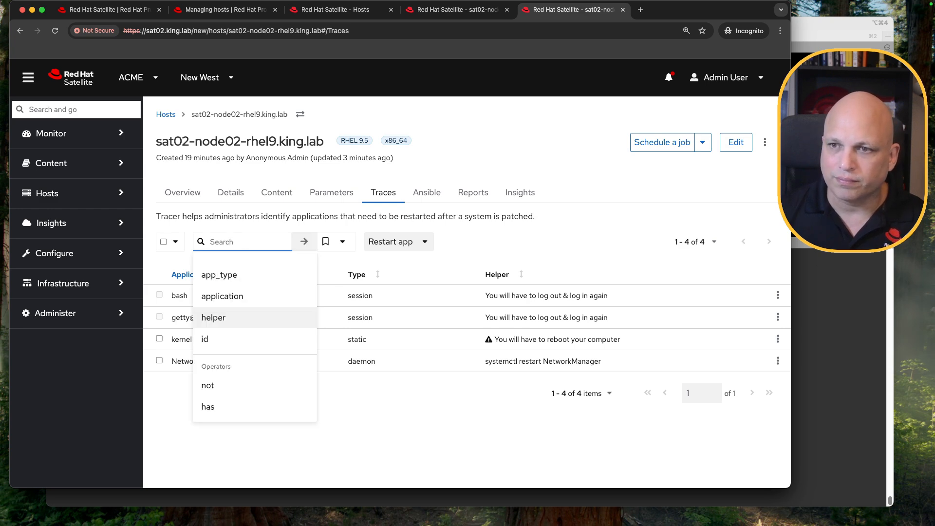
Search the traces for helpers matching Net, then erase the query
left_click(247, 317)
left_click(245, 276)
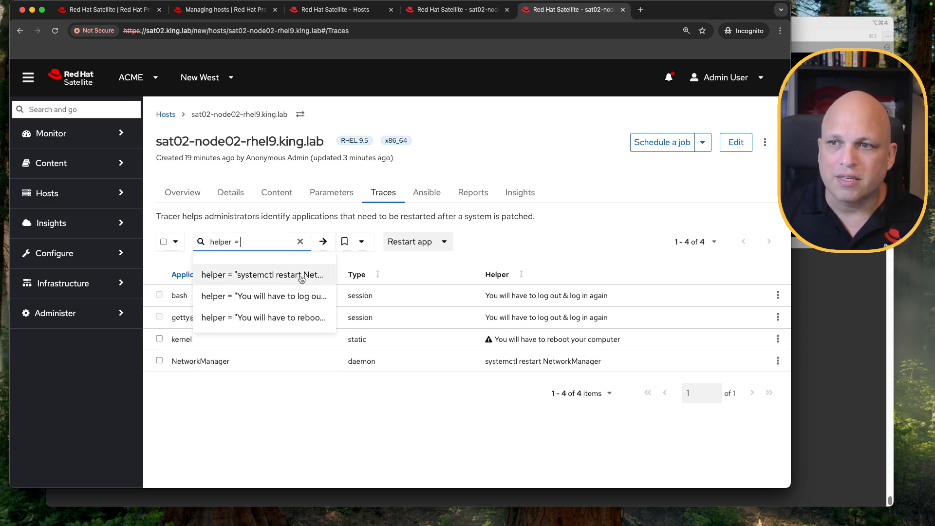
key("BackSpace")
key("BackSpace")
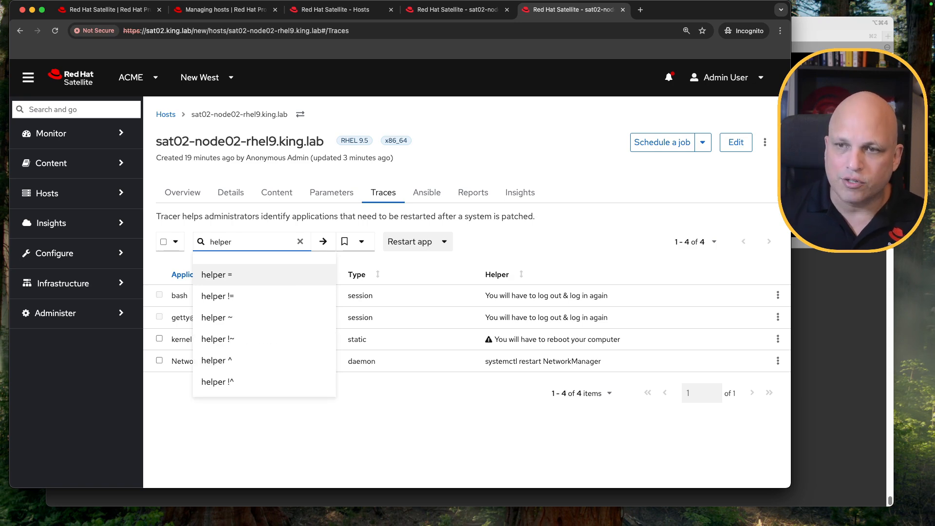
type("~ Net")
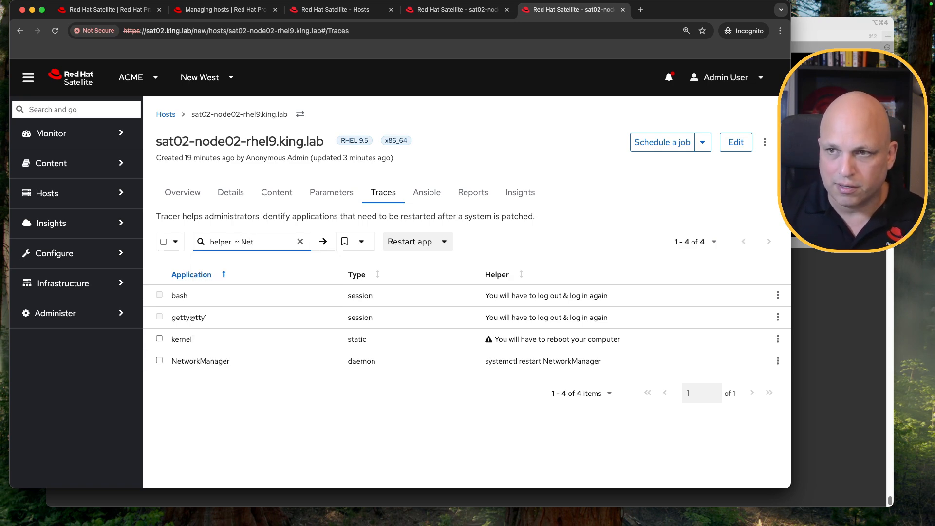
key("BackSpace")
key("BackSpace")
key("BackSpace")
key("BackSpace")
key("BackSpace")
key("BackSpace")
key("BackSpace")
key("BackSpace")
key("BackSpace")
key("BackSpace")
key("BackSpace")
key("BackSpace")
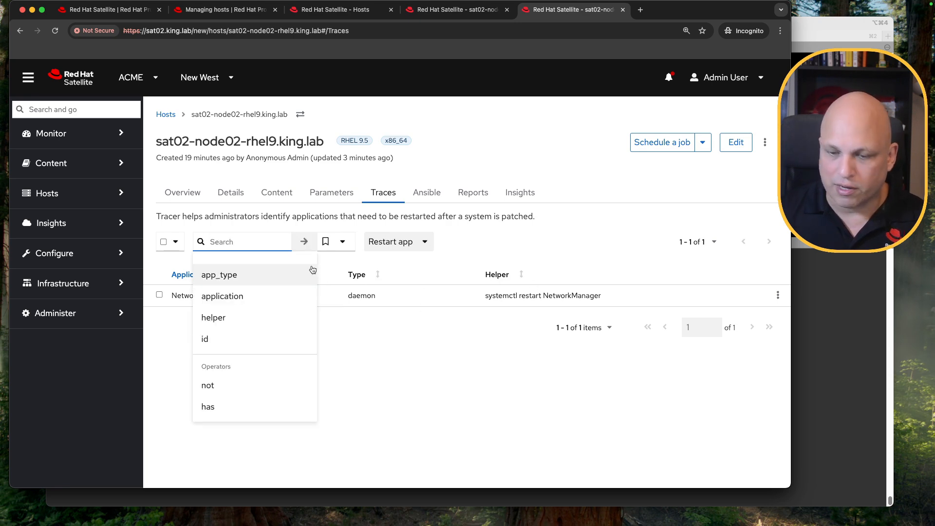
Search the traces with helper ~ kernel, then clear the search
type("helper ")
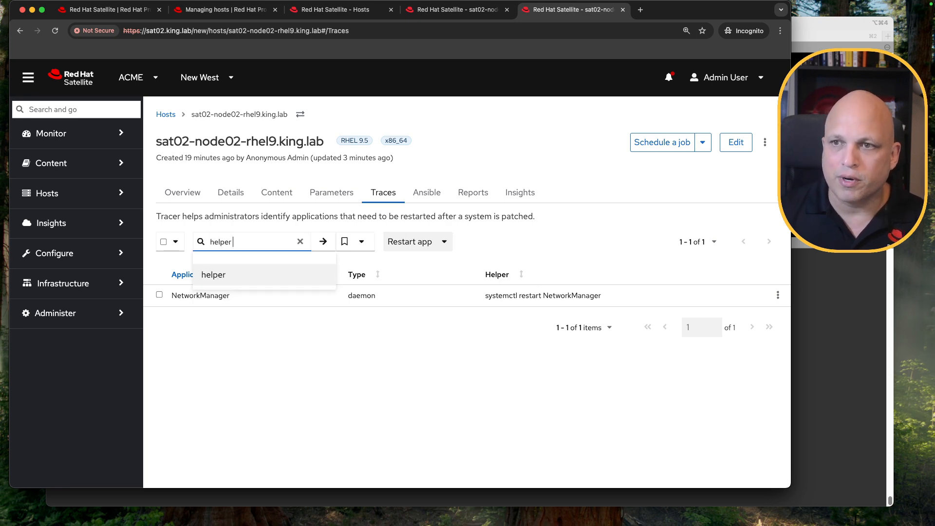
type("~ kernel")
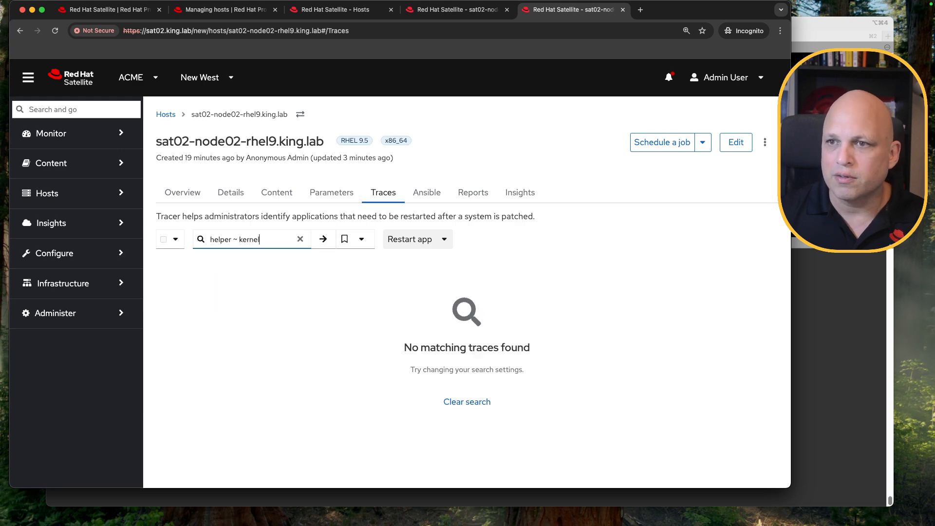
left_click(300, 239)
Search the traces with helper ~ reboot, then clear the search
left_click(244, 242)
type("na")
key("BackSpace")
key("BackSpace")
type("he")
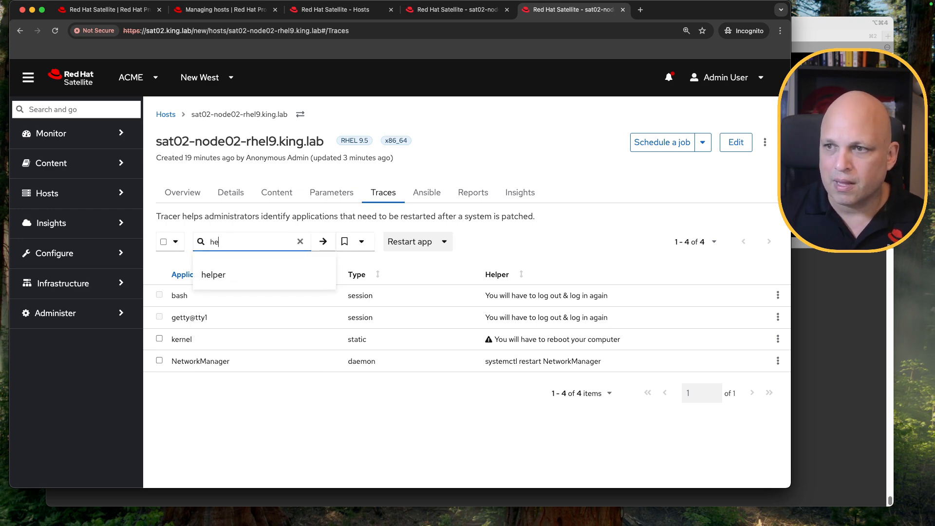
type("lper ")
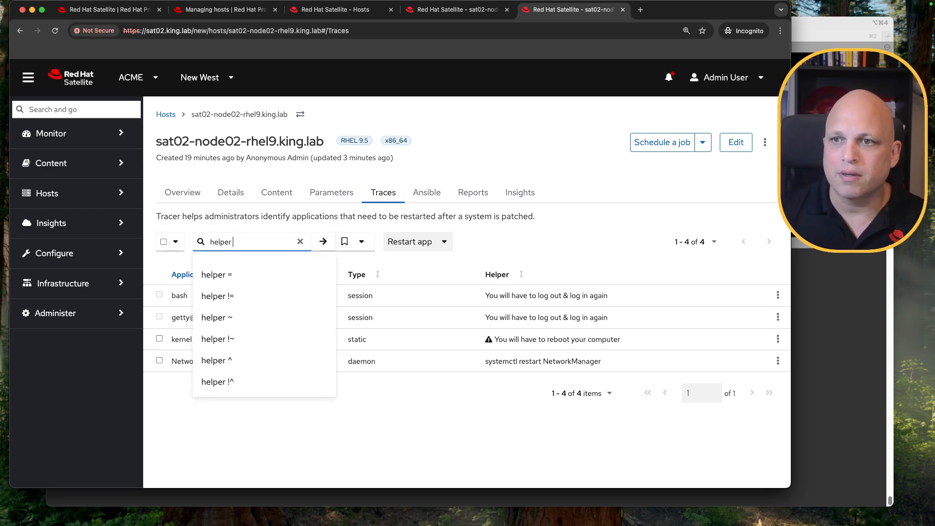
type("~ reboo")
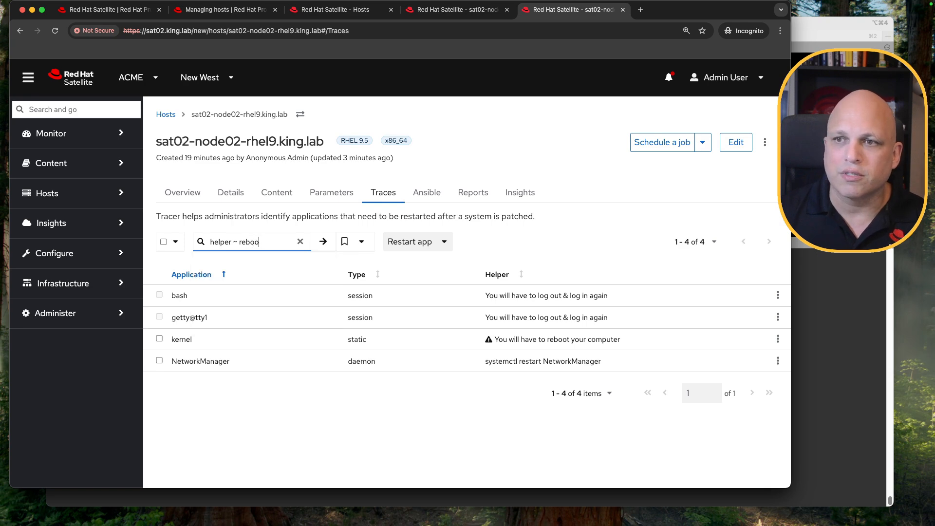
type("t")
key("Return")
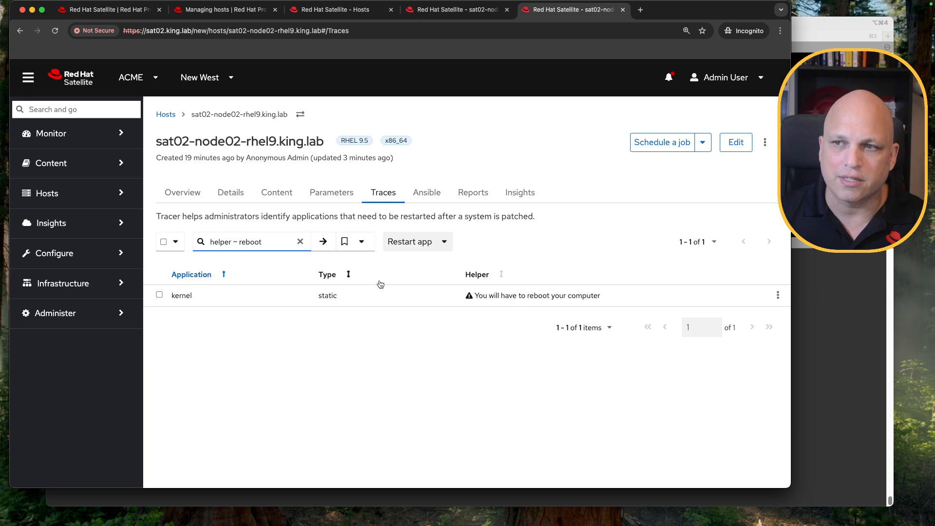
left_click(301, 244)
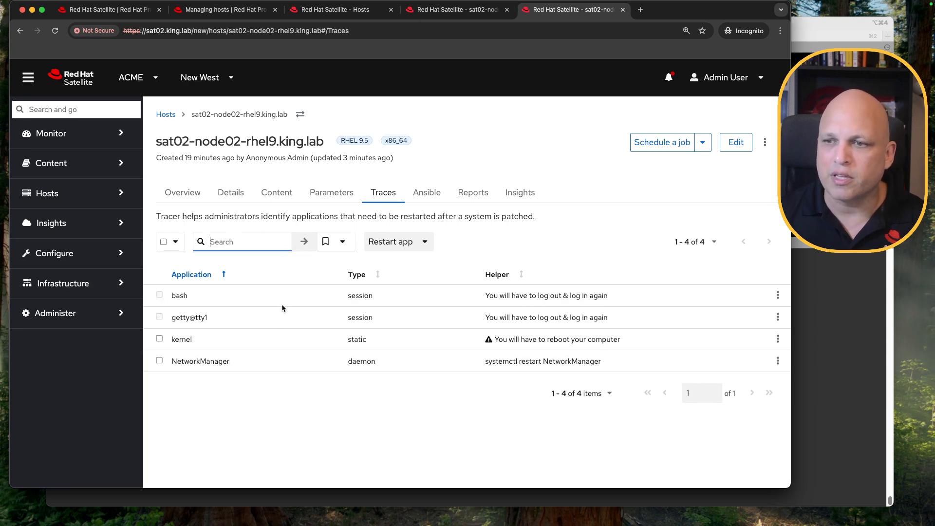
Switch to the sat02 terminal session and run hammer host traces list --host sat02-node01-rhel8.king.lab
left_click(605, 207)
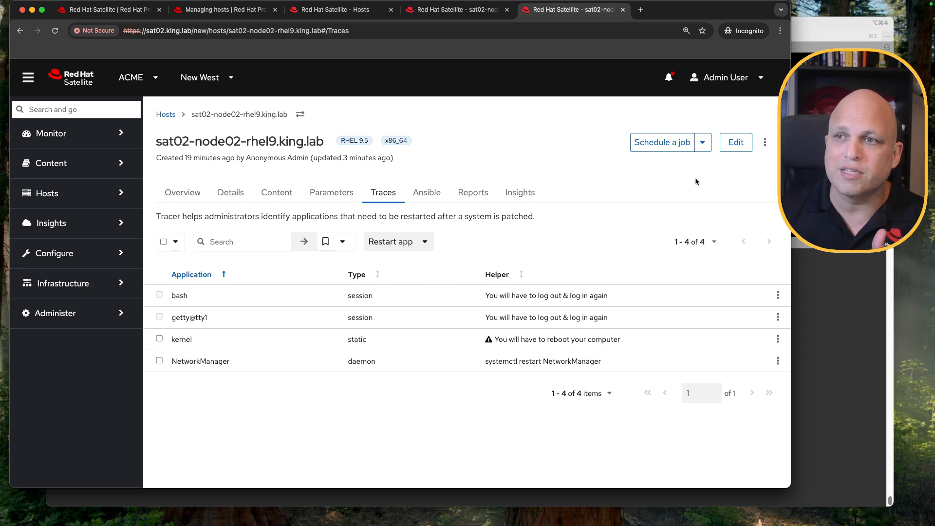
key("super+Tab")
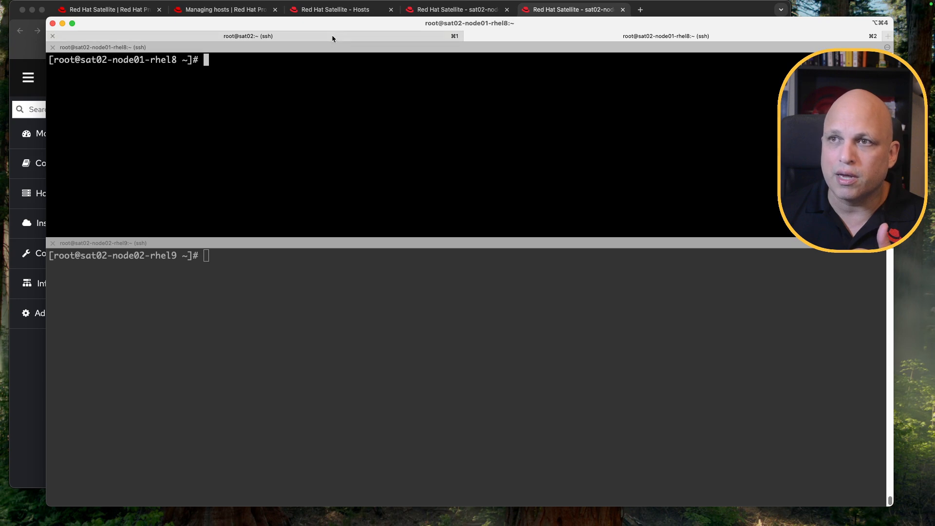
left_click(332, 38)
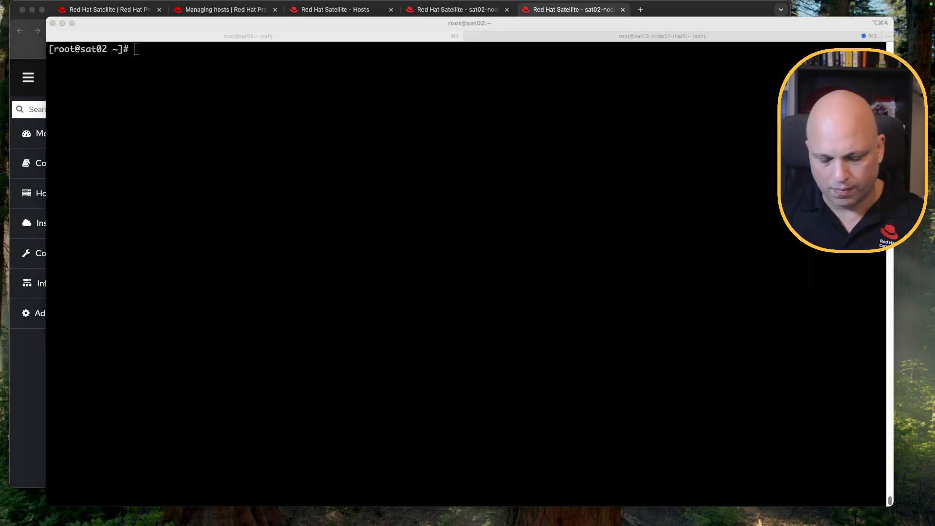
left_click(294, 212)
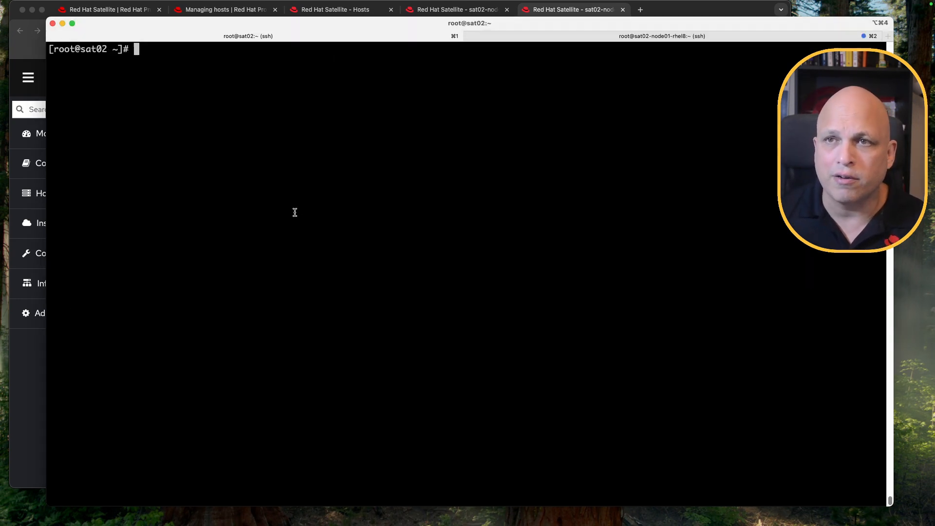
type("hammer host traces list --host sat02-node01-rhel8.king.lab")
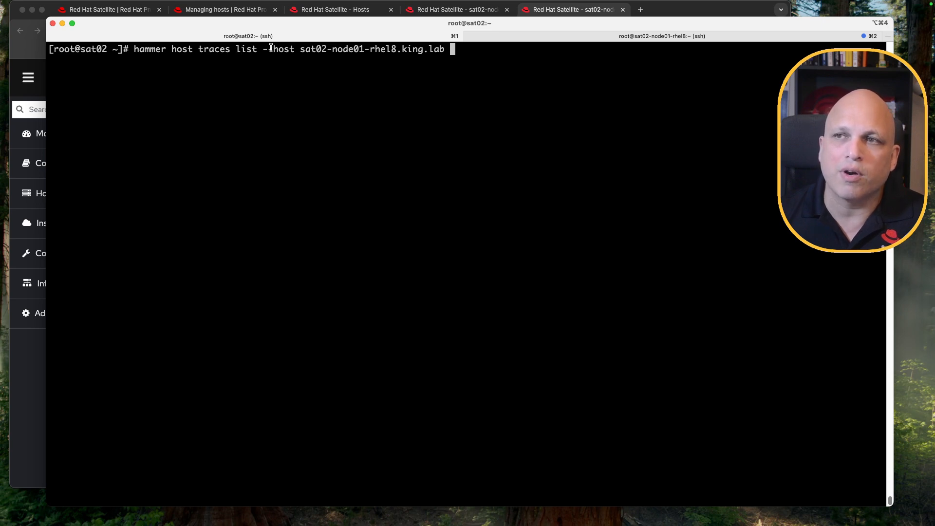
left_click_drag(263, 49, 289, 51)
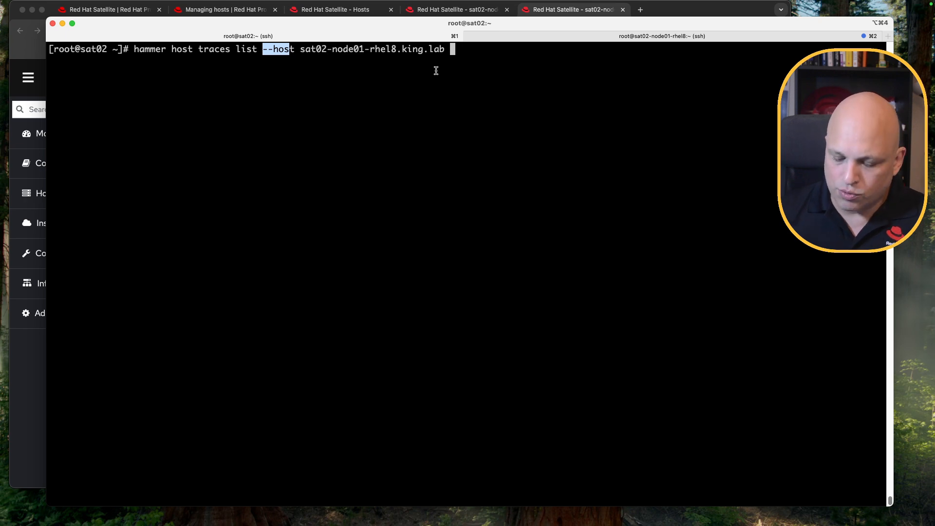
key("Return")
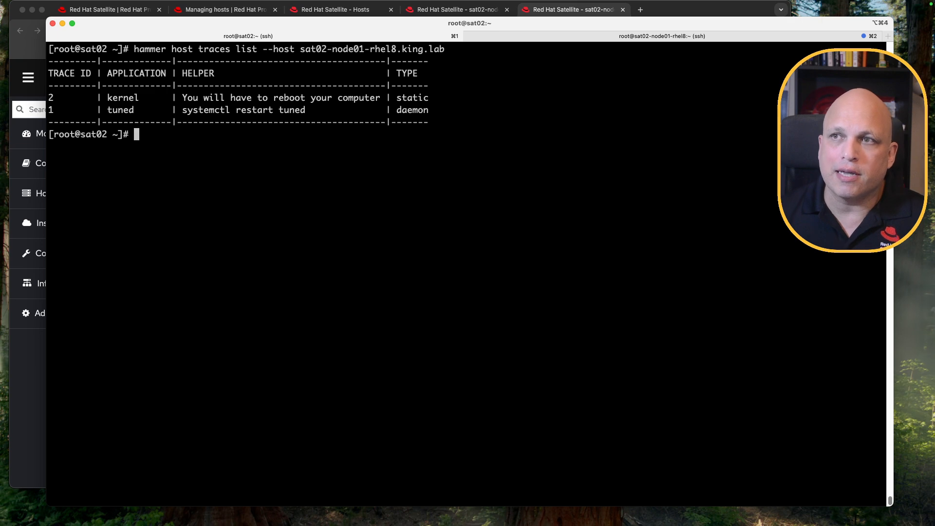
Rerun the hammer traces list command for host sat02-node02-rhel9.king.lab
key("Up")
key("Left")
key("Left")
key("Left")
key("Left")
key("Left")
key("Left")
key("Left")
key("Left")
key("Left")
key("Left")
key("Left")
key("Left")
key("Left")
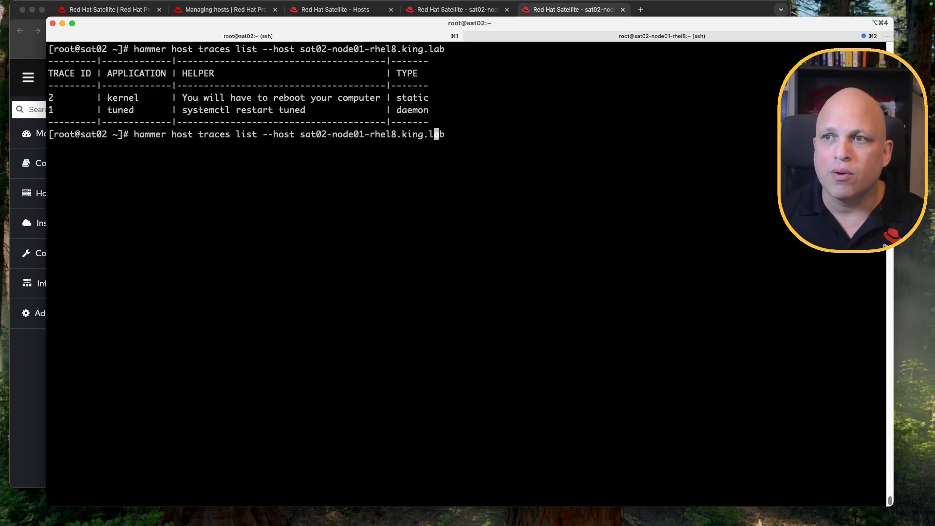
key("Left")
key("Left")
key("BackSpace")
type("2")
key("Right")
key("Right")
key("Right")
key("Right")
key("Right")
key("Right")
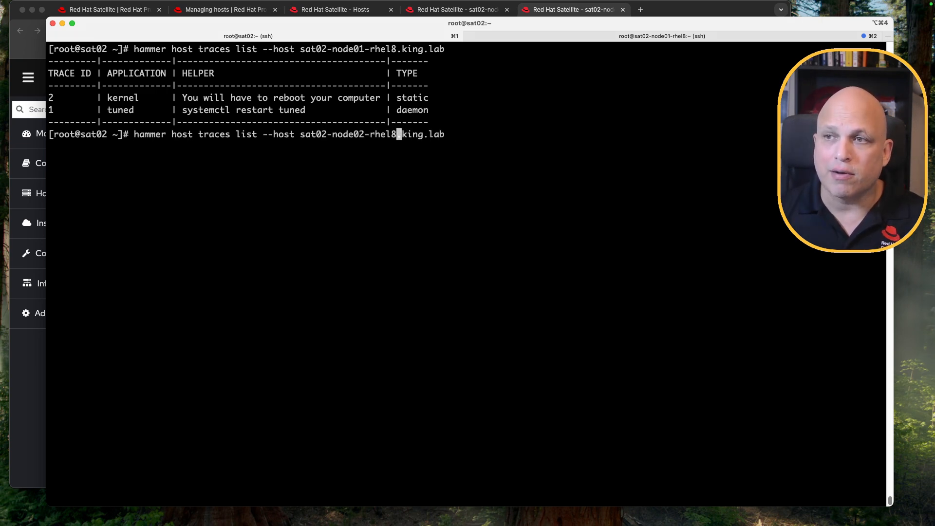
key("BackSpace")
type("9")
key("Return")
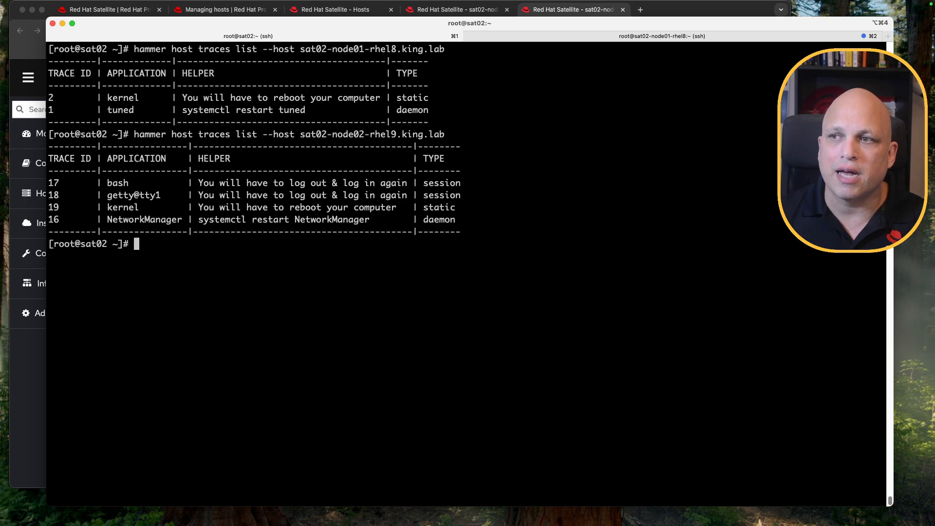
Rerun the same traces list with the hammer --csv option and select the CSV output
key("Up")
key("ctrl+a")
key("Right")
key("Right")
key("Right")
key("Right")
key("Right")
key("Right")
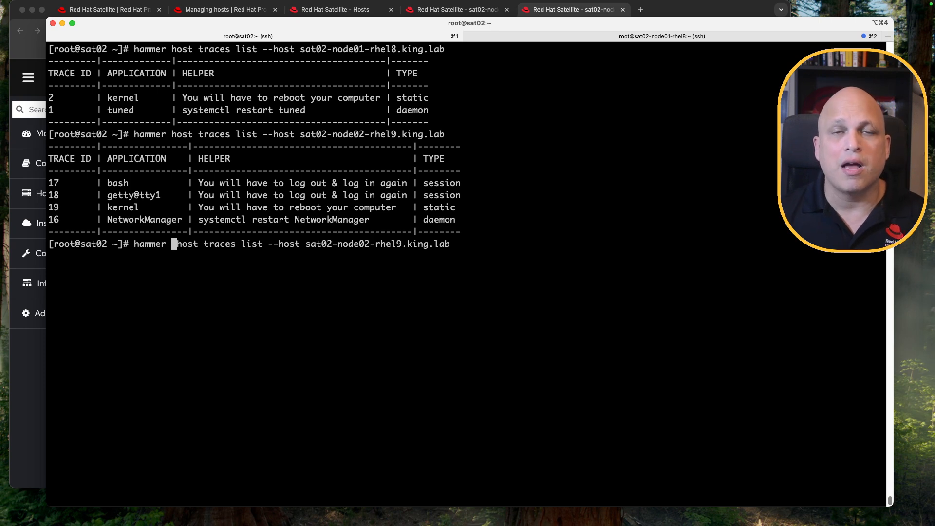
type("--csv")
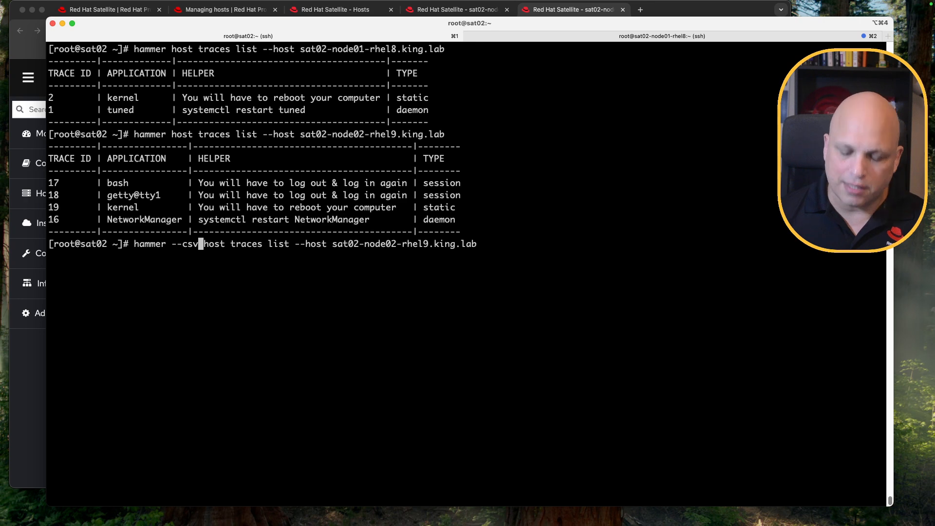
key("Return")
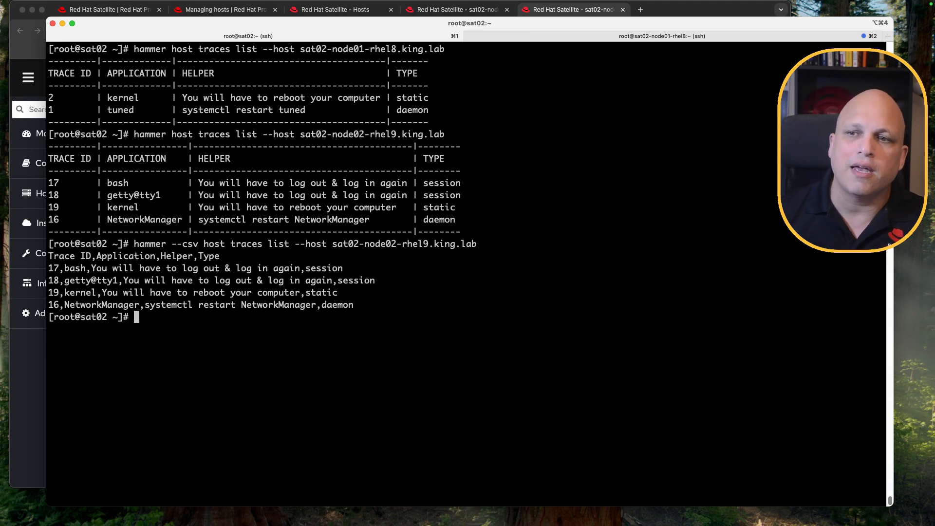
left_click_drag(355, 307, 47, 257)
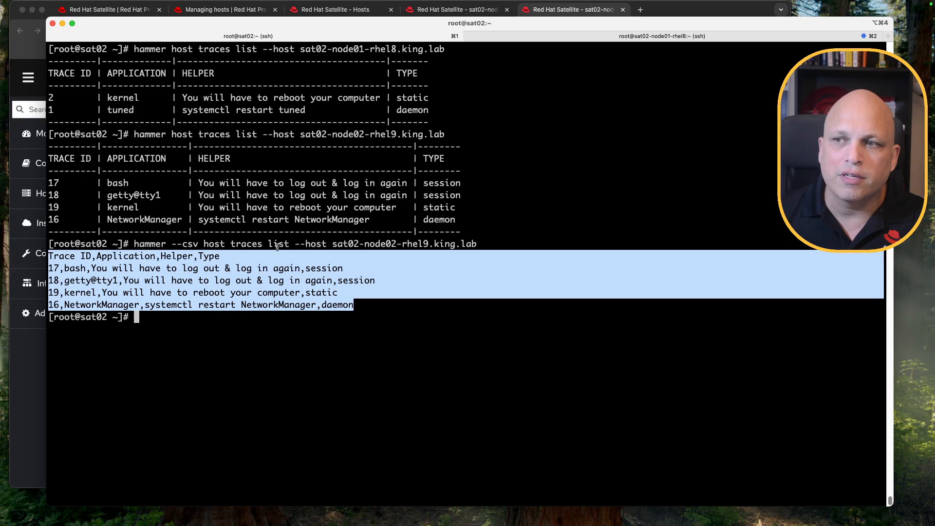
Select the kernel trace on sat02-node02-rhel9's Traces tab and reboot the host
key("super+Tab")
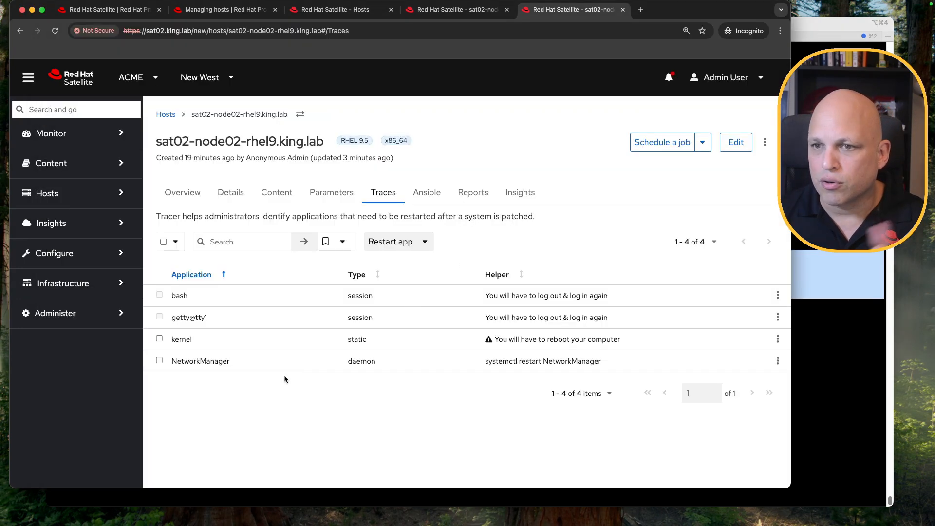
left_click(160, 340)
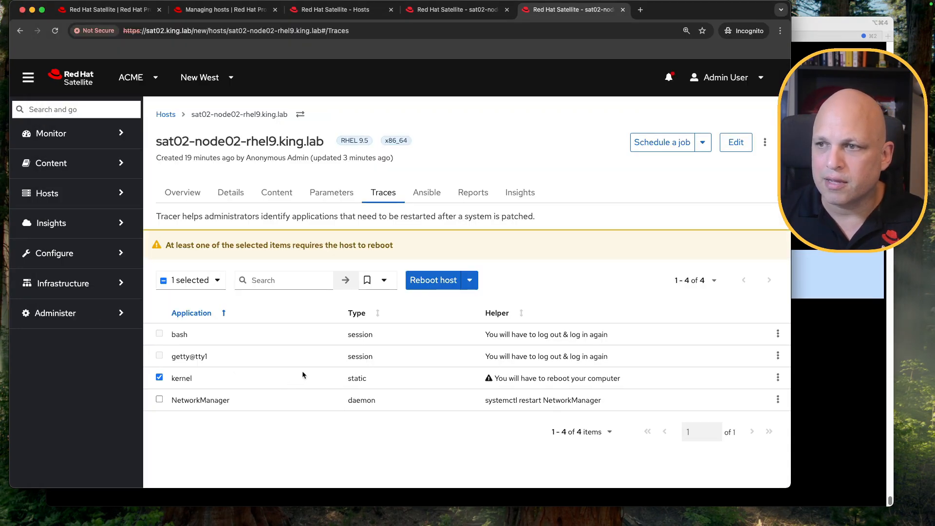
left_click(434, 280)
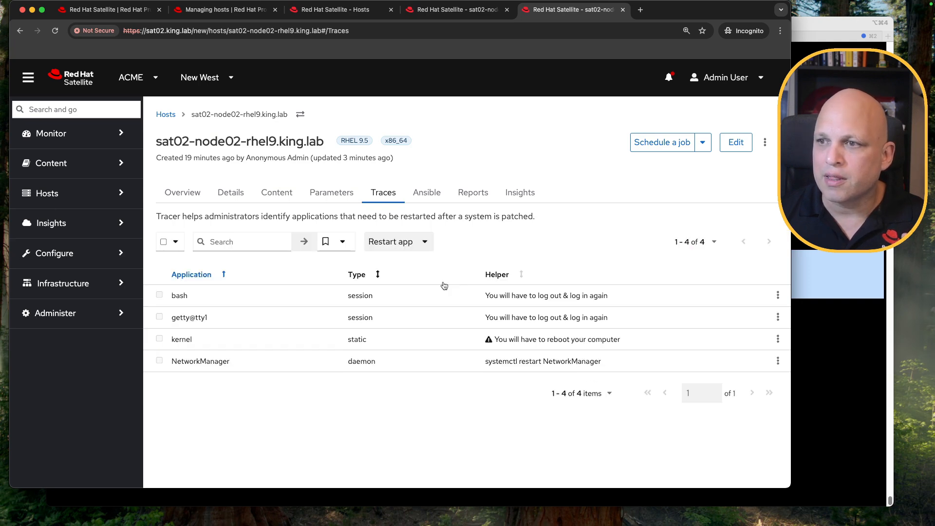
Open the Resolve Traces job details and the host's invocation to inspect the traces search query
left_click(503, 114)
left_click(661, 18)
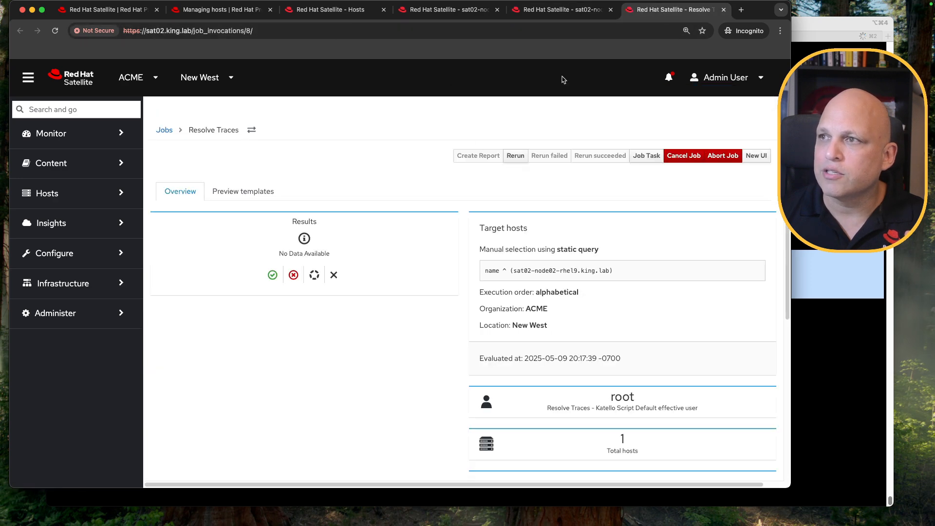
scroll(364, 273, "down", 5)
left_click(228, 333)
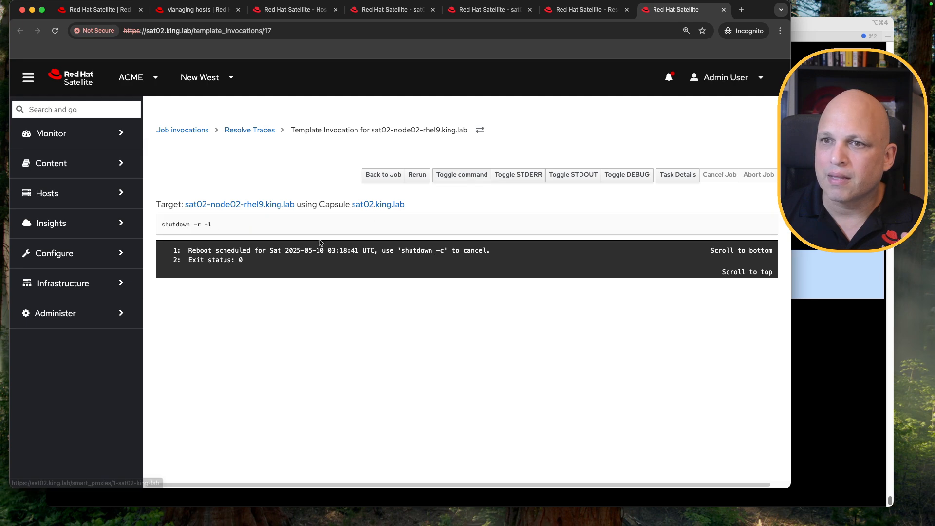
left_click_drag(211, 224, 166, 224)
left_click(829, 262)
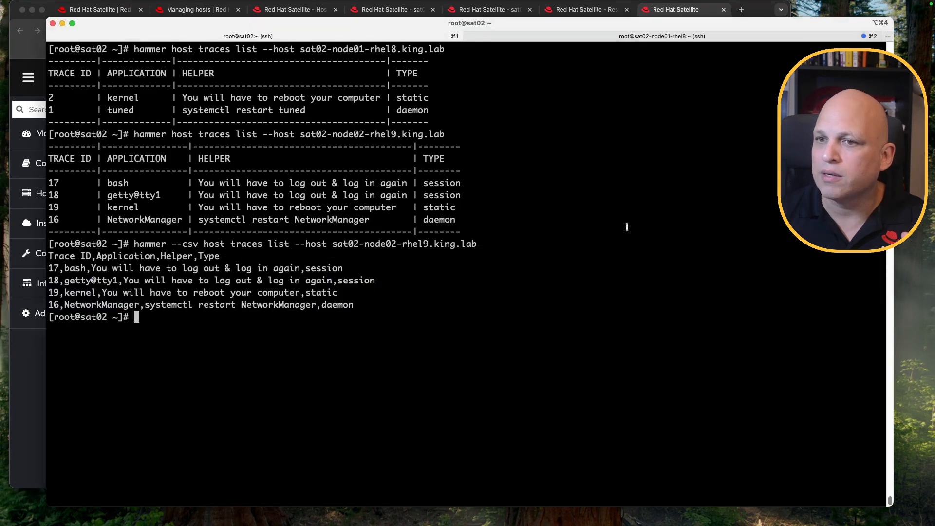
Check the rhel9 node's terminal pane for the reboot broadcast message
left_click(648, 39)
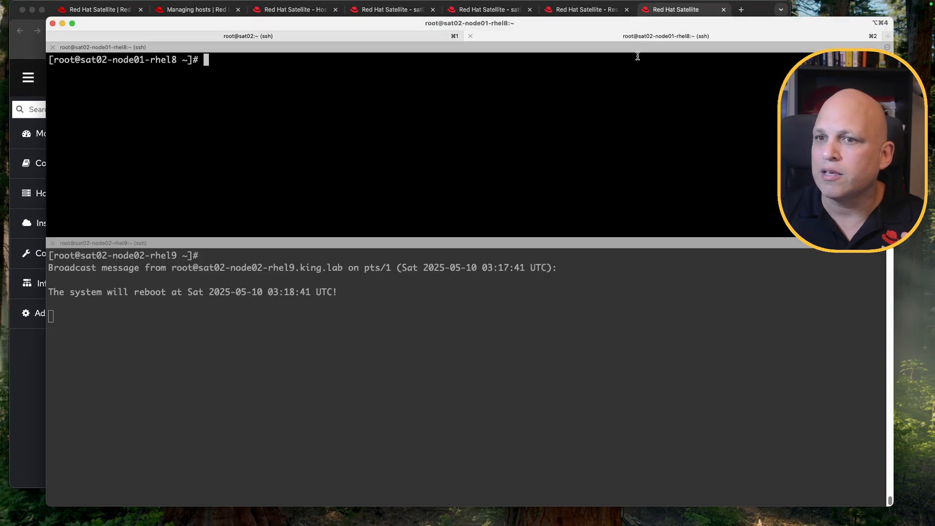
left_click(379, 312)
left_click_drag(346, 296, 61, 268)
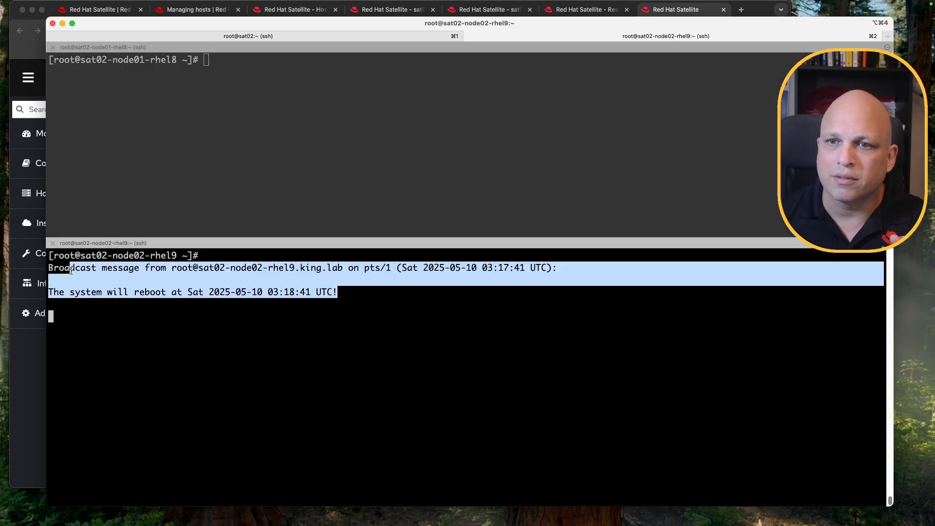
left_click(295, 352)
key("Return")
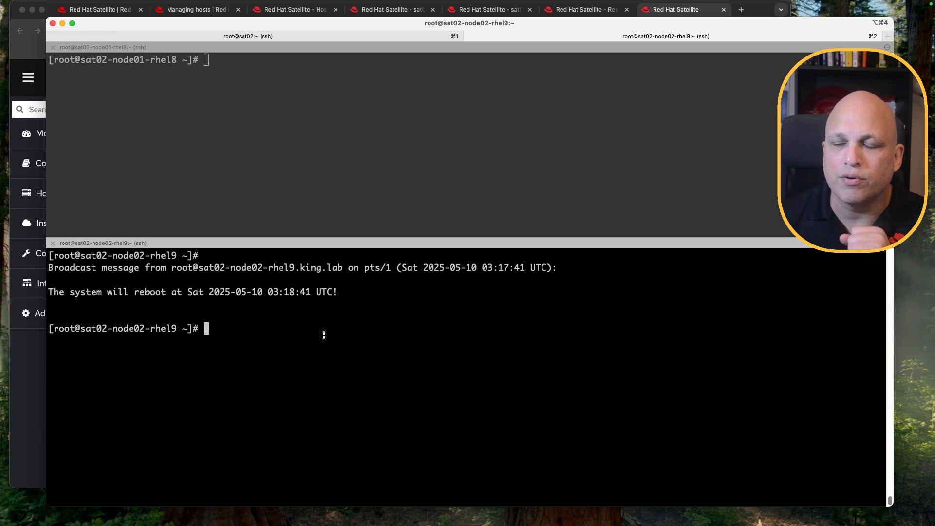
Review the job invocation's shutdown command output, then return to the host's Traces tab
left_click(27, 54)
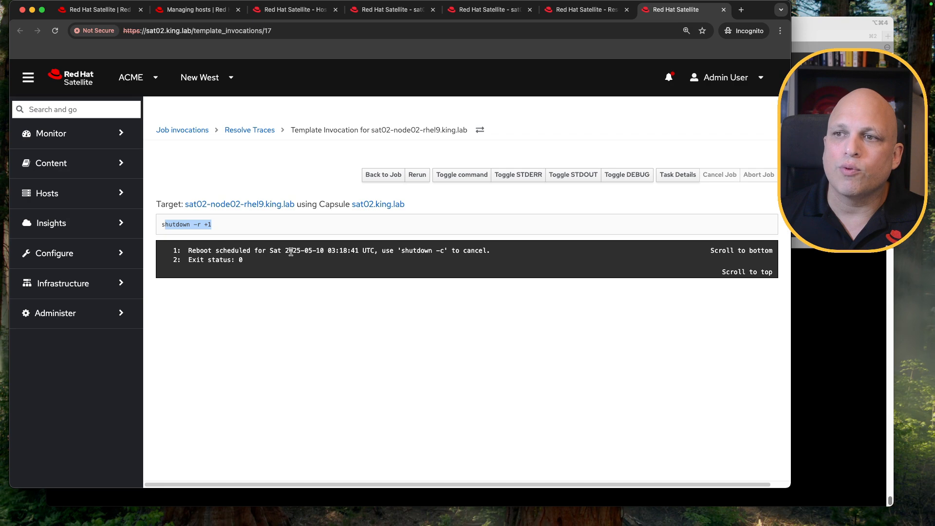
left_click(585, 11)
left_click(513, 8)
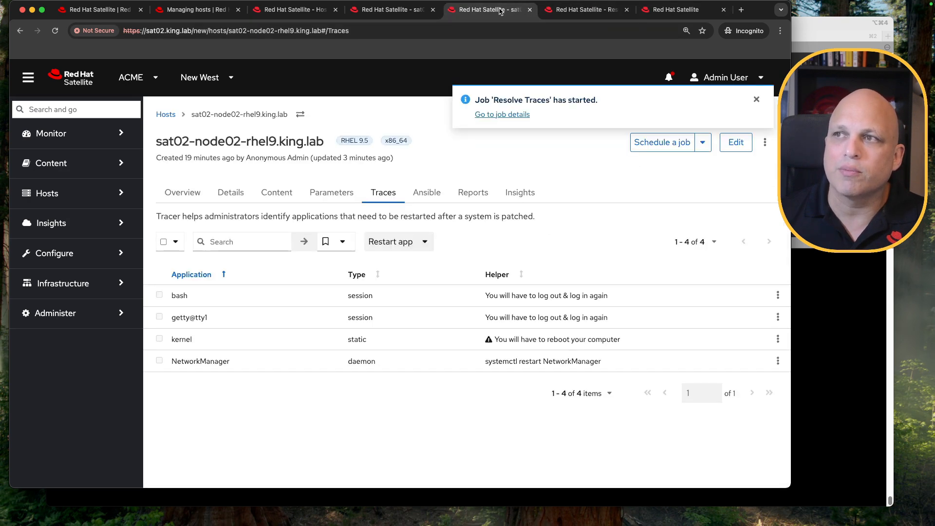